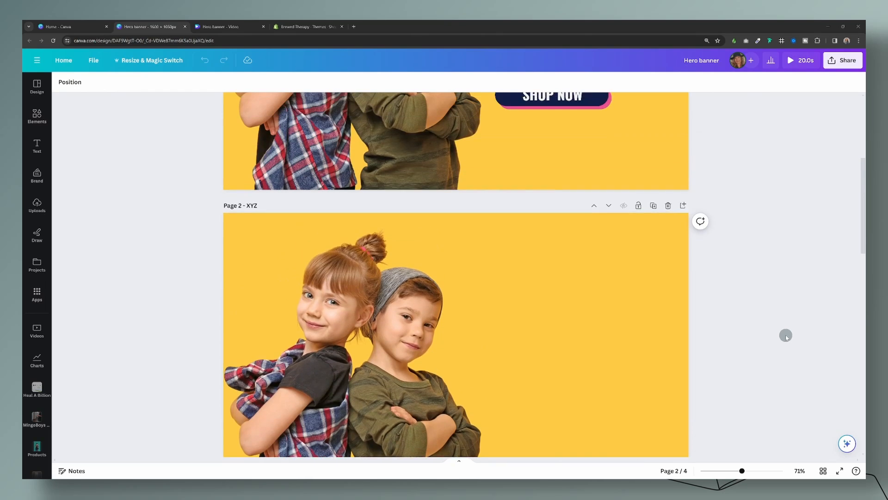
# Look through the hero banner designs on pages 2 to 4, from the children's banner to the Vans banner.
pyautogui.scroll(-5, 646, 321)
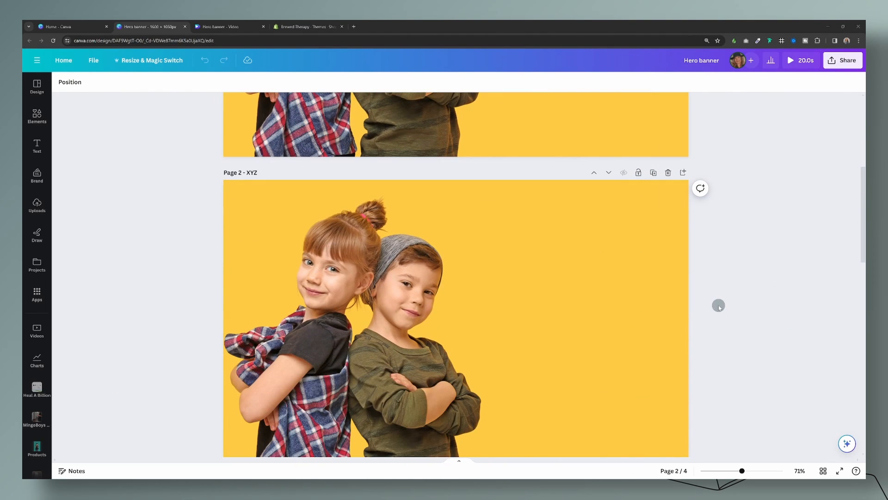
pyautogui.scroll(2, 739, 321)
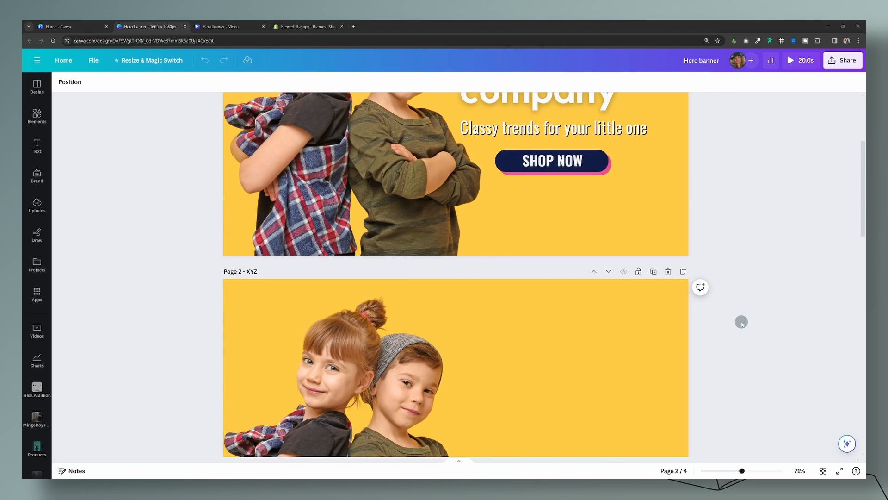
pyautogui.scroll(-2, 734, 339)
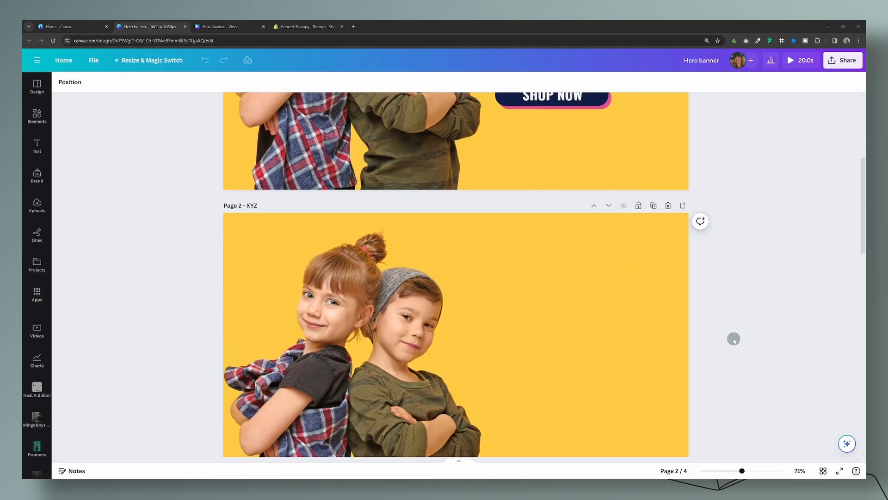
pyautogui.scroll(-3, 734, 338)
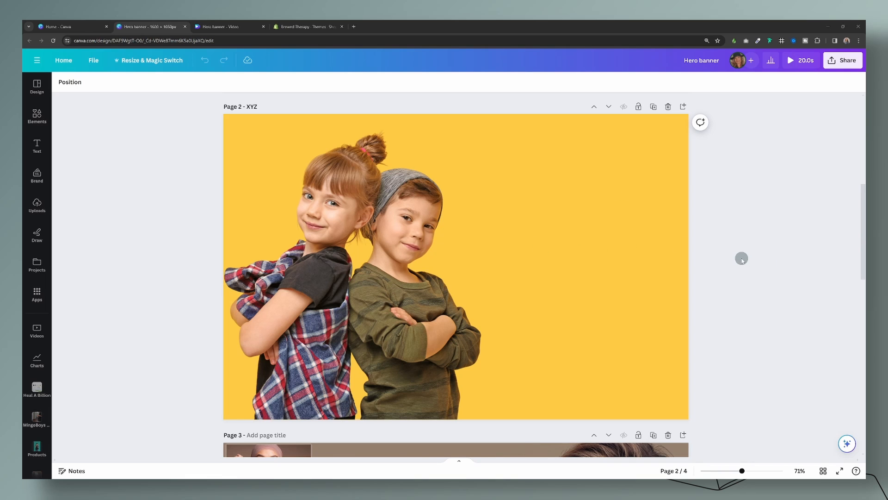
pyautogui.scroll(-5, 697, 294)
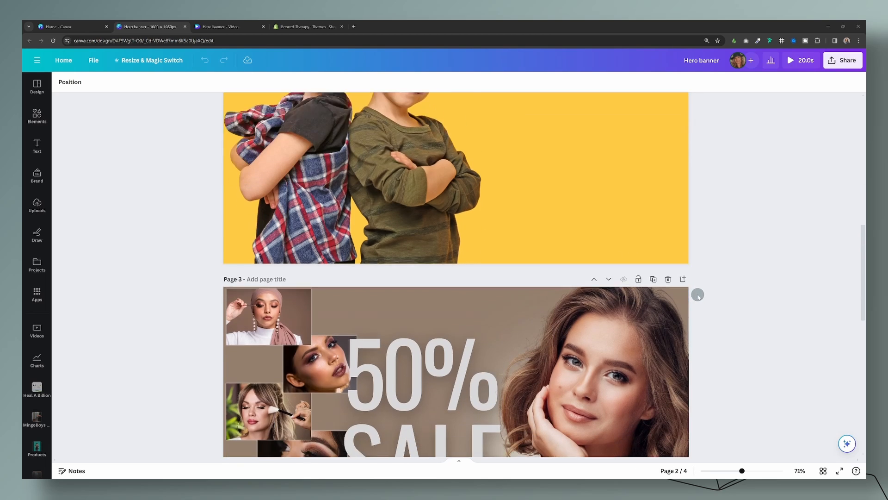
pyautogui.scroll(-2, 533, 280)
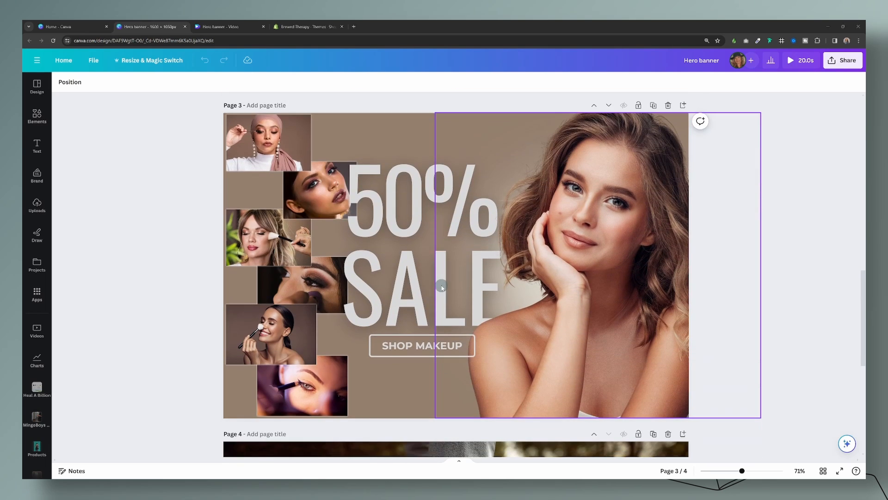
pyautogui.scroll(-3, 715, 315)
pyautogui.scroll(-3, 714, 314)
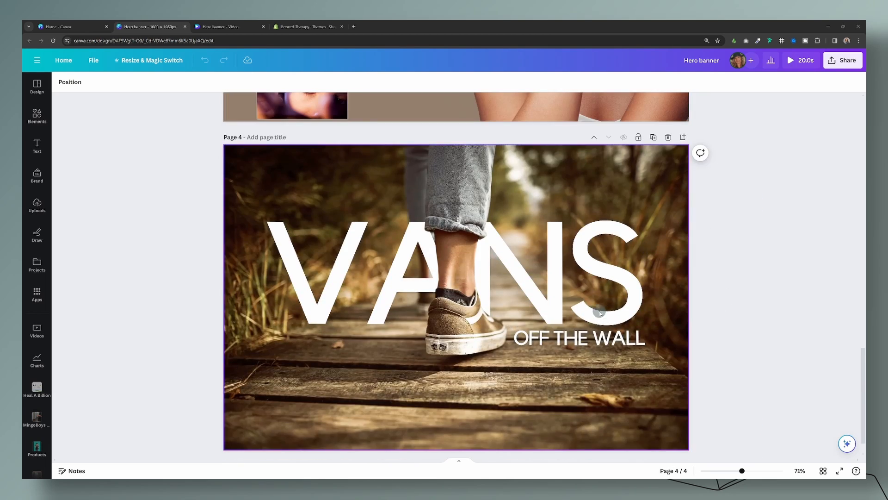
# Switch to the Hero banner video design and download all three pages as an MP4 video.
pyautogui.click(228, 28)
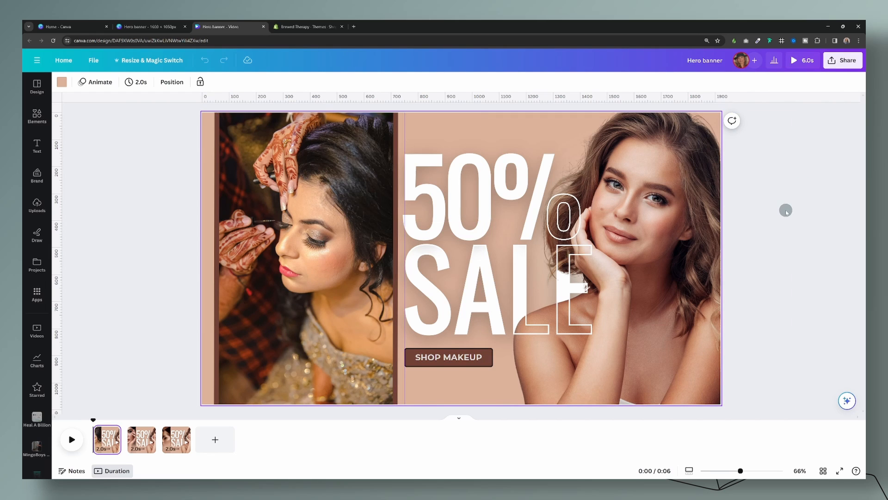
pyautogui.click(847, 64)
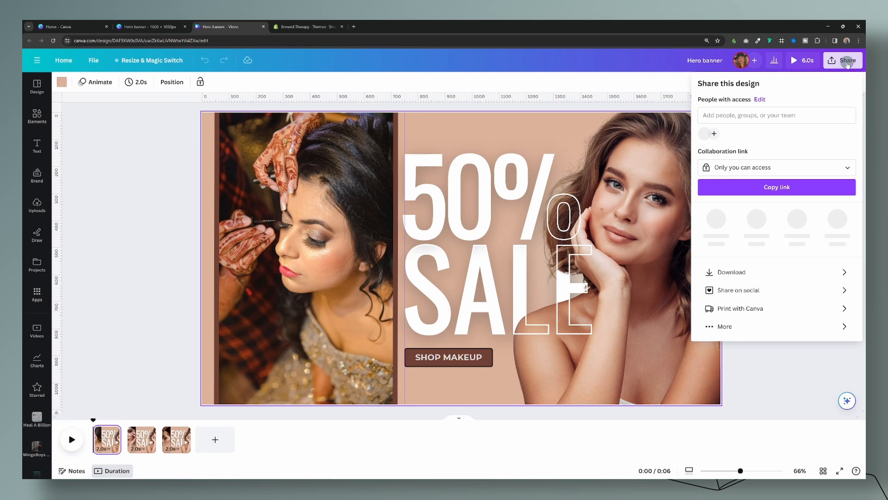
pyautogui.click(753, 268)
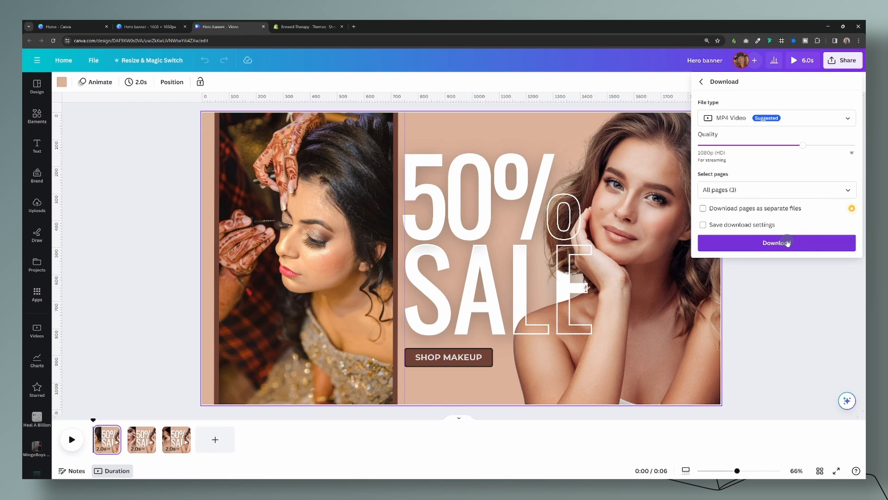
pyautogui.click(841, 188)
pyautogui.click(805, 319)
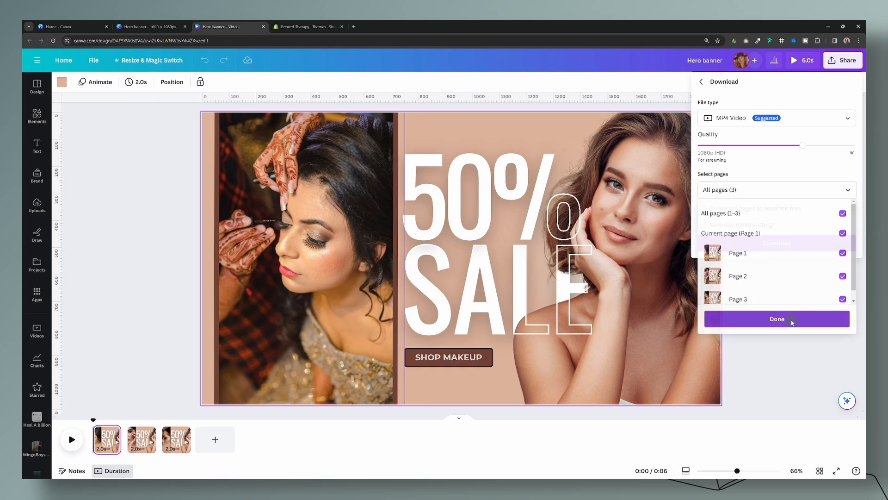
pyautogui.click(785, 247)
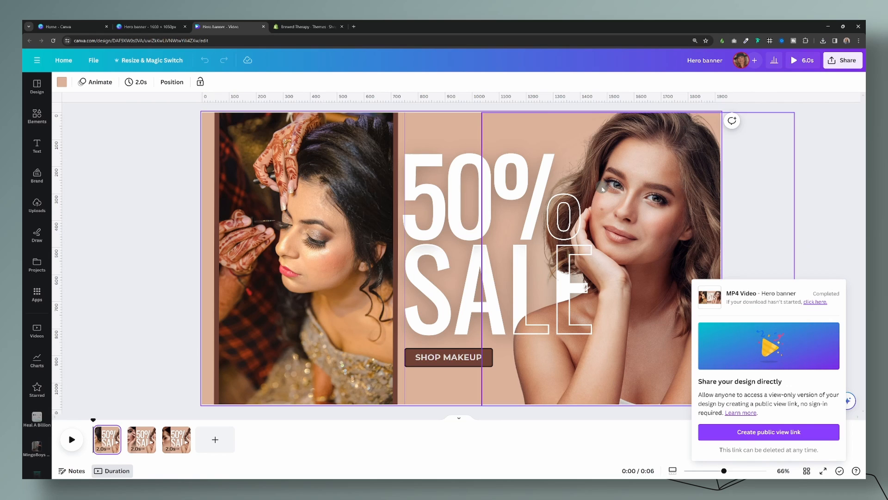
# Return to the 1600 × 1050 px Hero banner design and choose MP4 Video as its download file type.
pyautogui.click(161, 27)
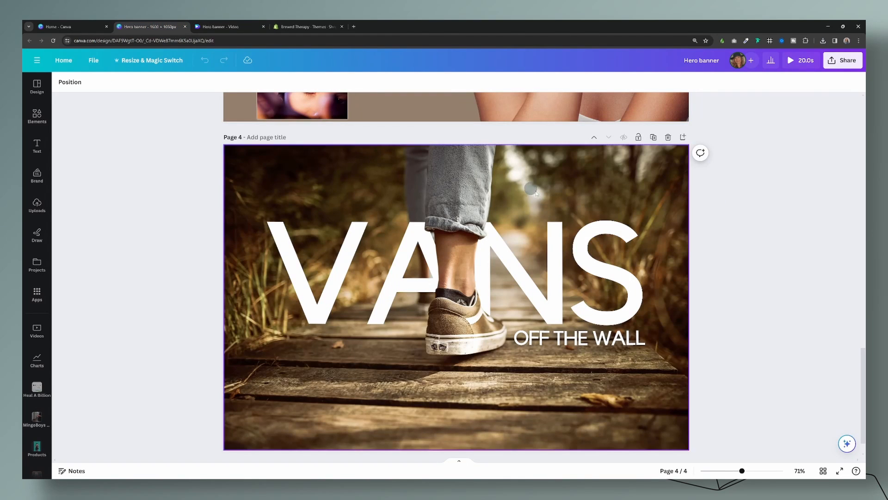
pyautogui.scroll(5, 792, 253)
pyautogui.scroll(10, 792, 254)
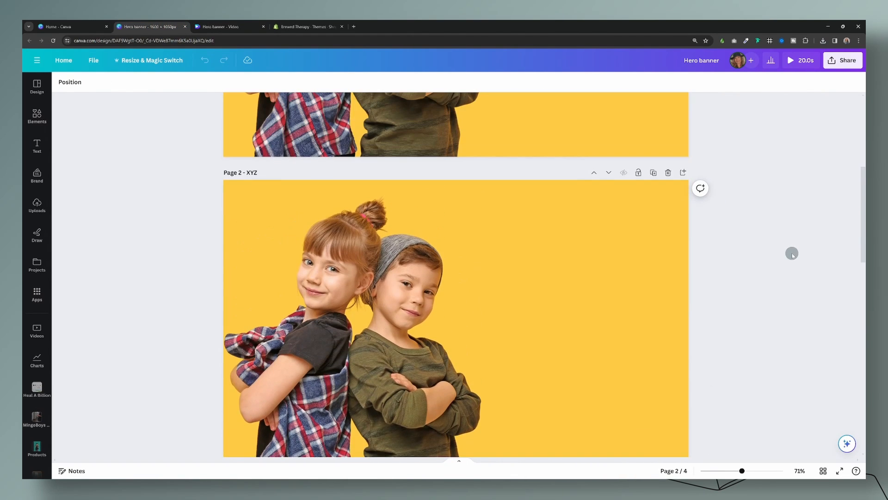
pyautogui.scroll(-5, 792, 254)
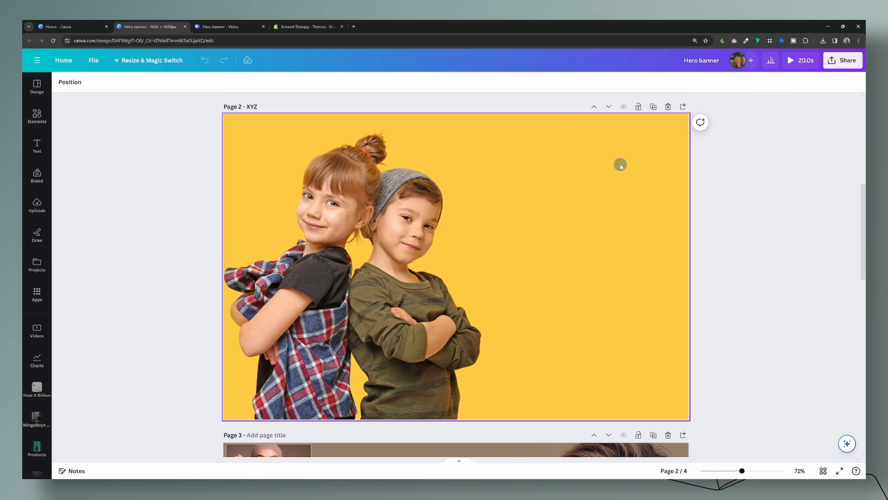
pyautogui.click(832, 70)
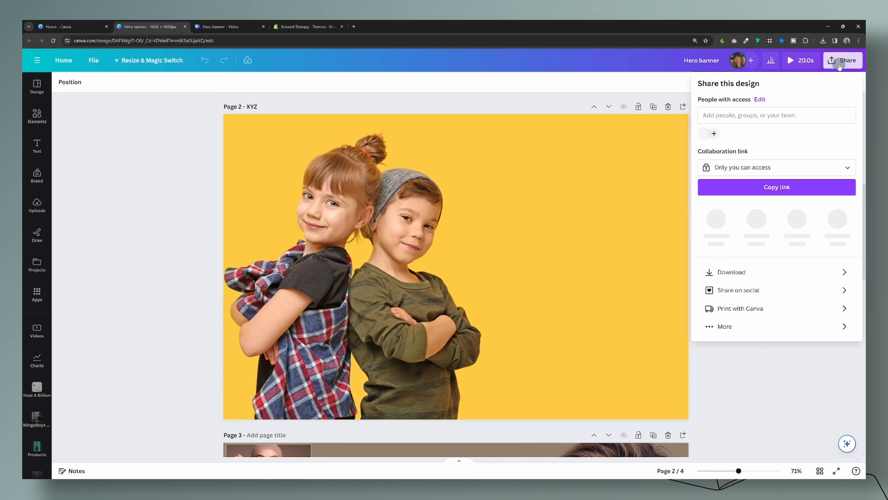
pyautogui.click(732, 229)
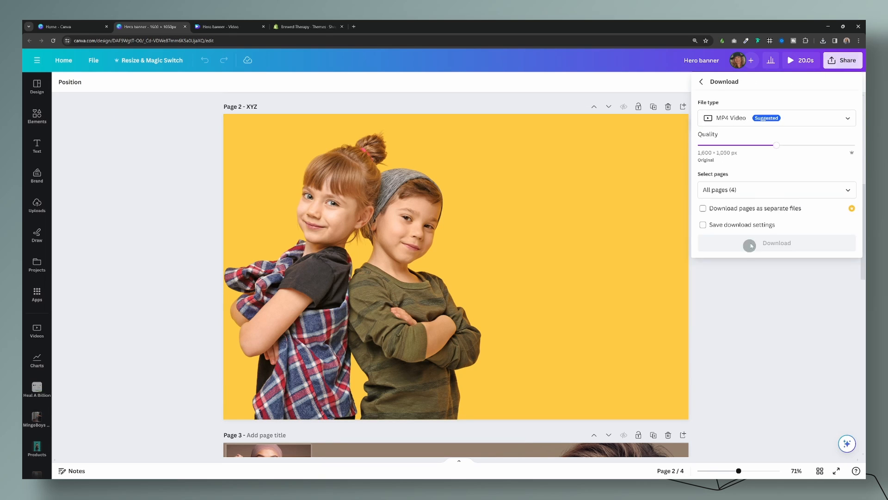
pyautogui.click(729, 120)
pyautogui.click(823, 260)
# Limit the page selection to page 2 and download it as an MP4 video.
pyautogui.click(846, 189)
pyautogui.click(843, 213)
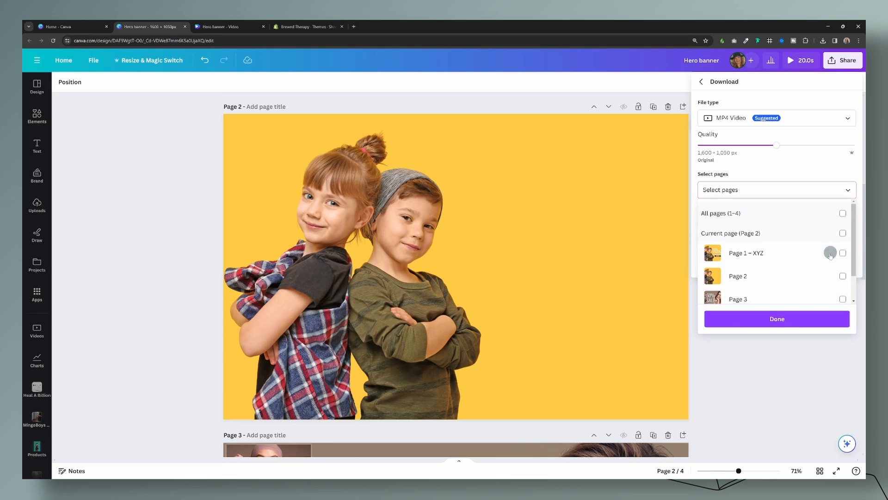
pyautogui.click(842, 275)
pyautogui.click(780, 321)
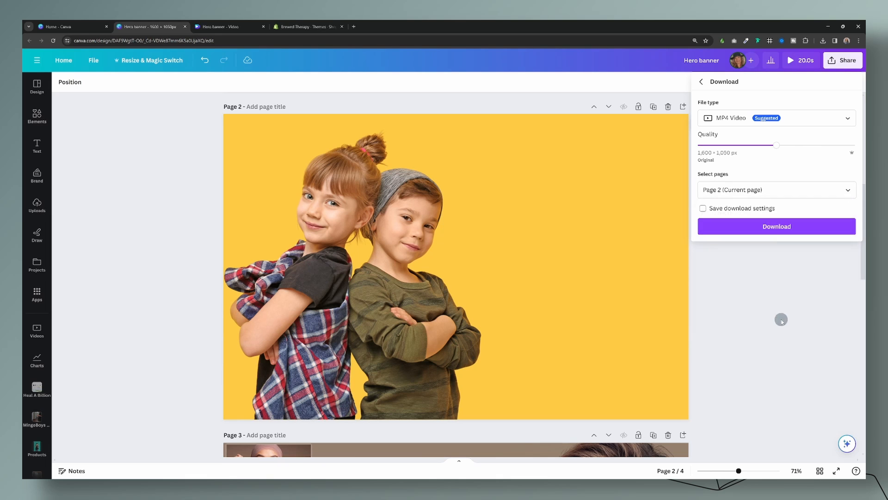
pyautogui.click(781, 226)
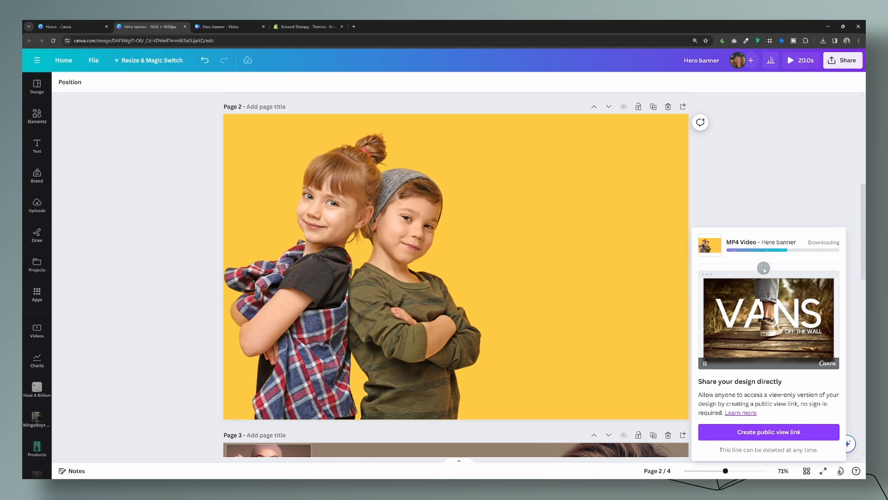
# Set up a new download of the hero banner with JPG as the file type.
pyautogui.scroll(-3, 763, 184)
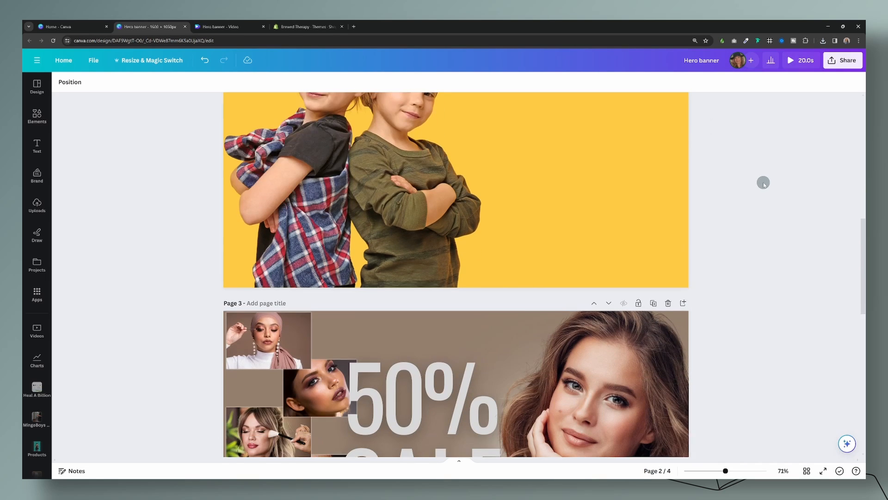
pyautogui.scroll(-4, 761, 185)
pyautogui.scroll(-2, 749, 236)
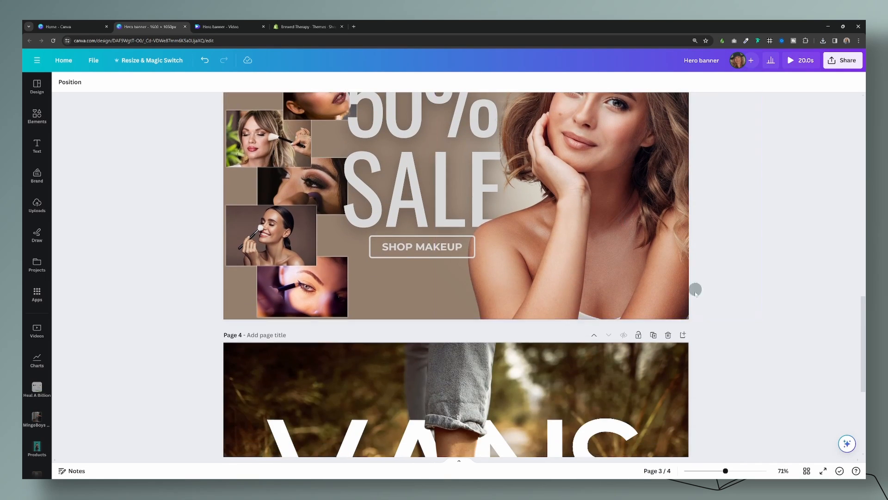
pyautogui.scroll(-3, 713, 319)
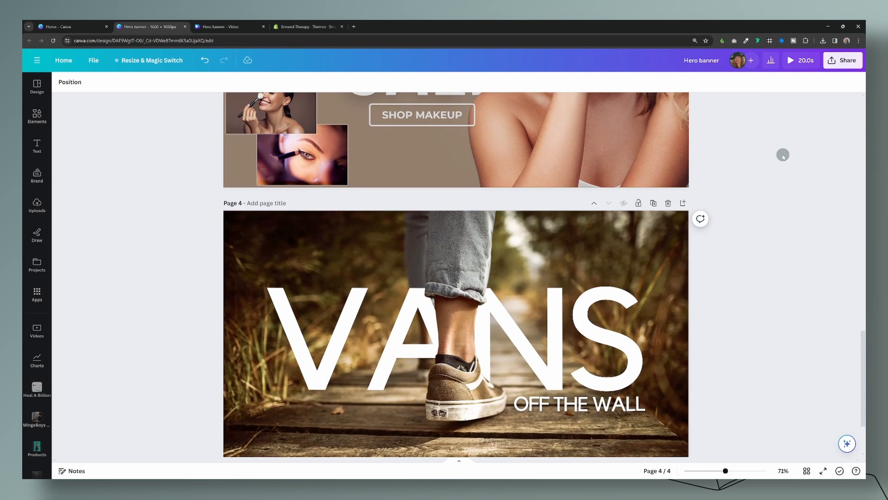
pyautogui.click(845, 61)
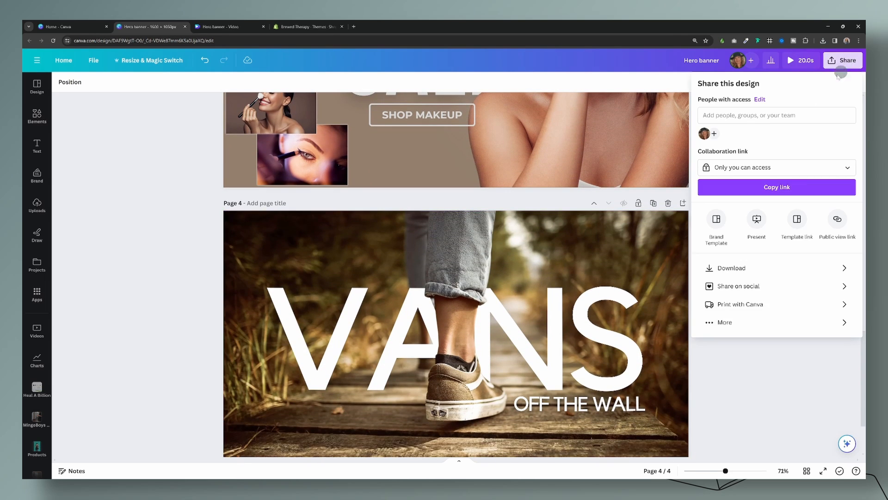
pyautogui.click(742, 268)
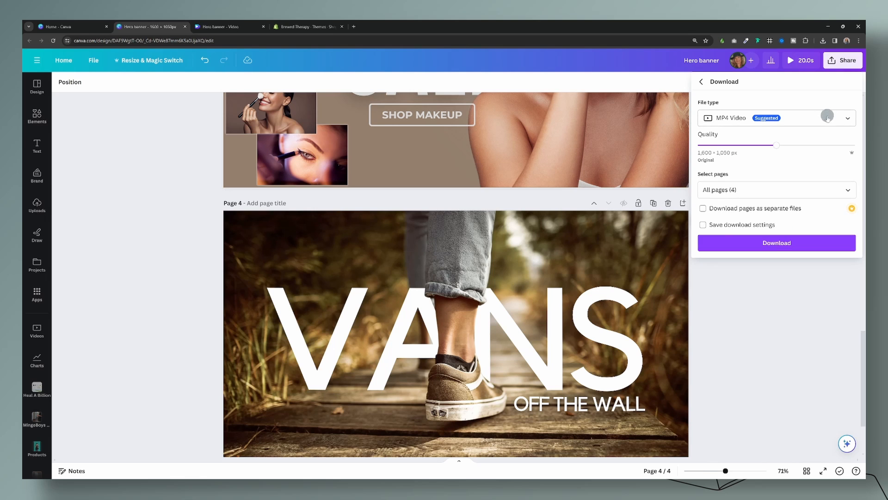
pyautogui.click(812, 121)
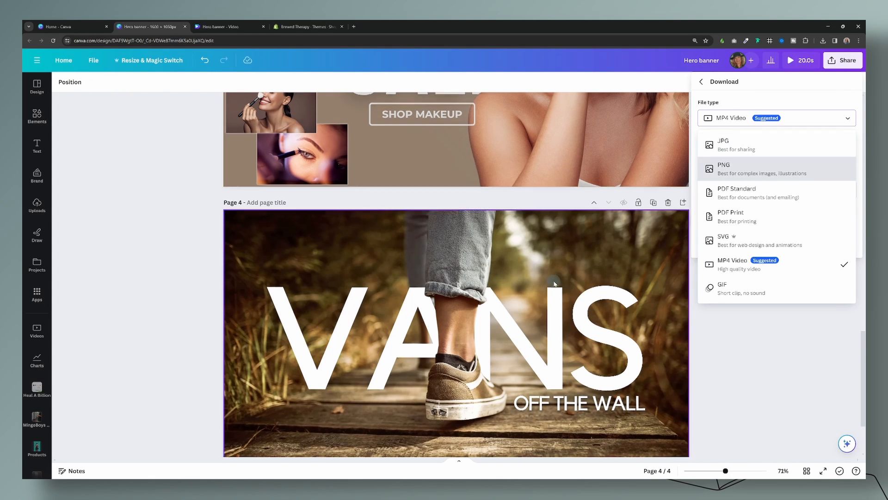
pyautogui.scroll(-2, 556, 281)
pyautogui.scroll(6, 556, 281)
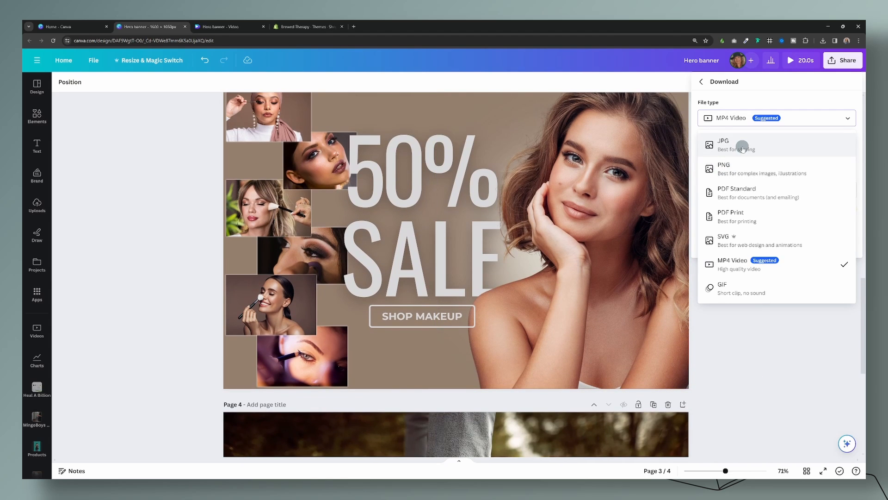
pyautogui.click(741, 147)
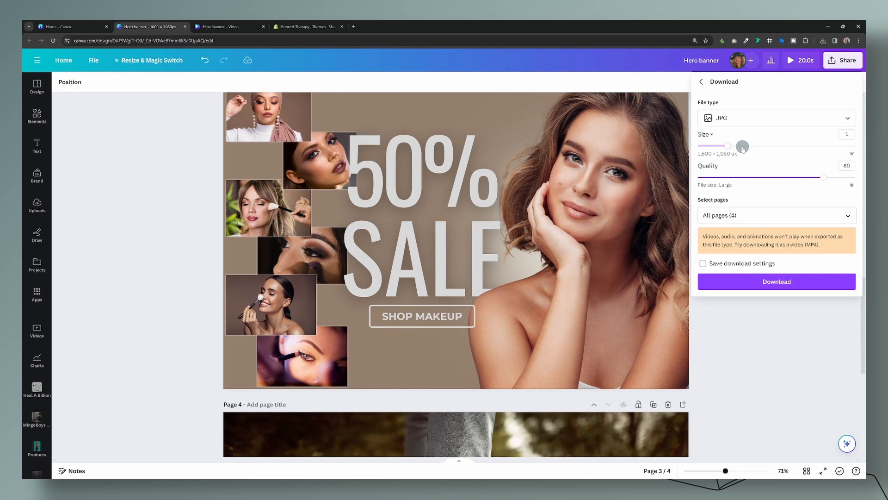
# Select only pages 3 and 4 for the JPG export and download them.
pyautogui.click(847, 216)
pyautogui.click(844, 241)
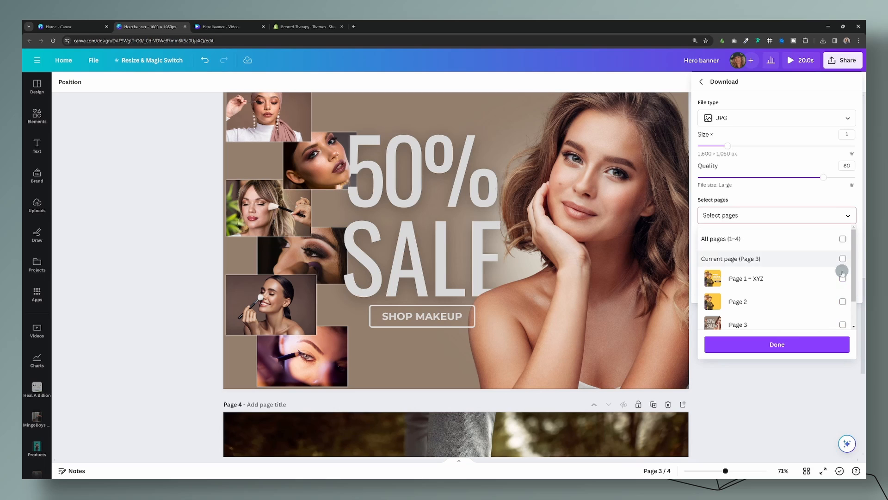
pyautogui.scroll(-1, 845, 293)
pyautogui.click(843, 292)
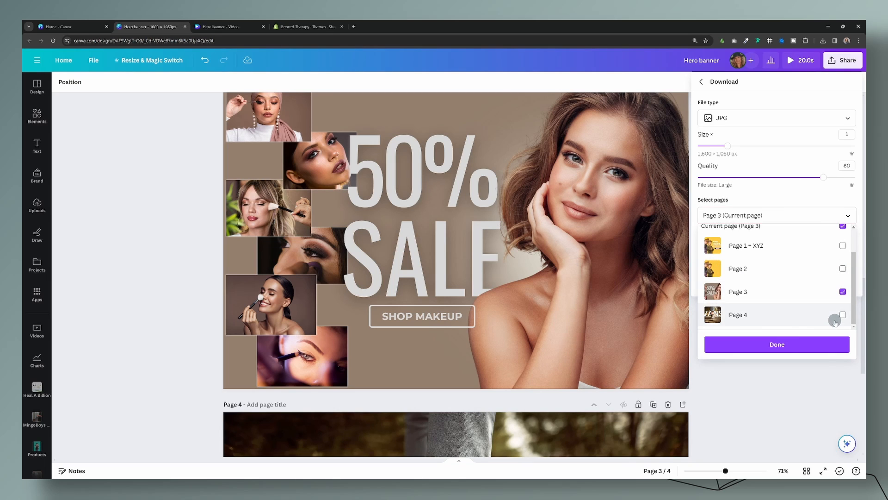
pyautogui.click(843, 315)
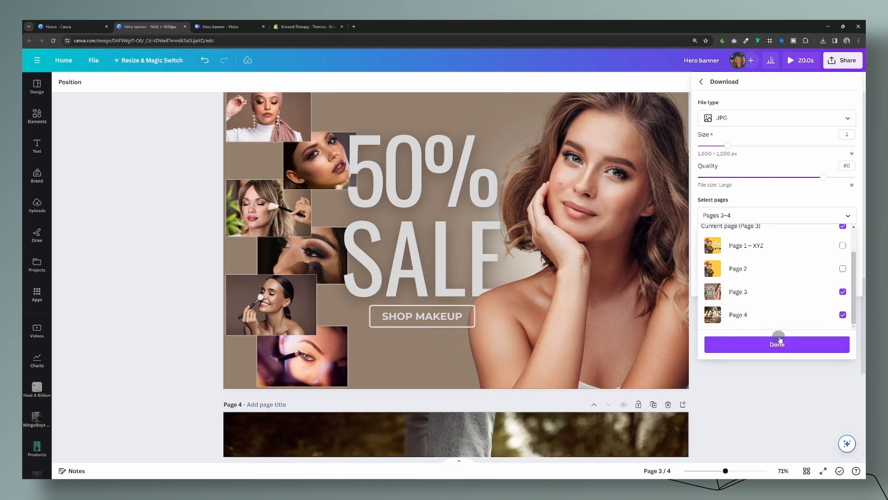
pyautogui.click(785, 345)
pyautogui.click(783, 282)
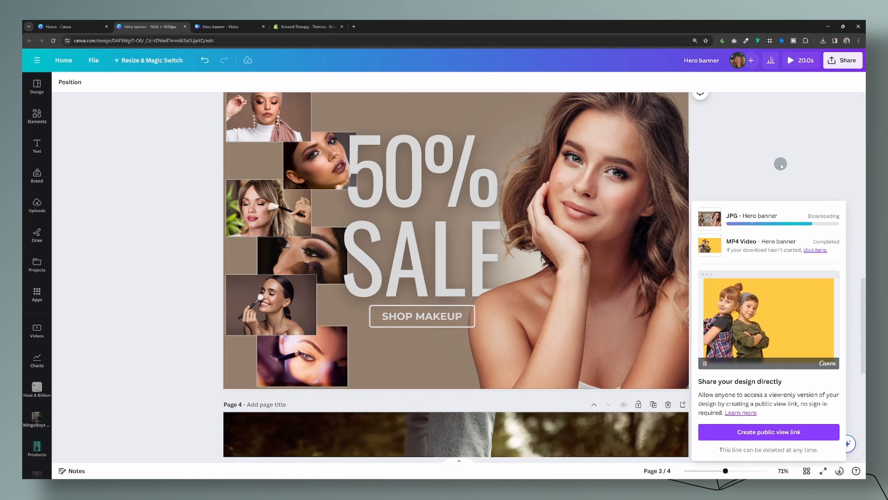
# Set up another download of the hero banner with PNG as the file type.
pyautogui.click(842, 60)
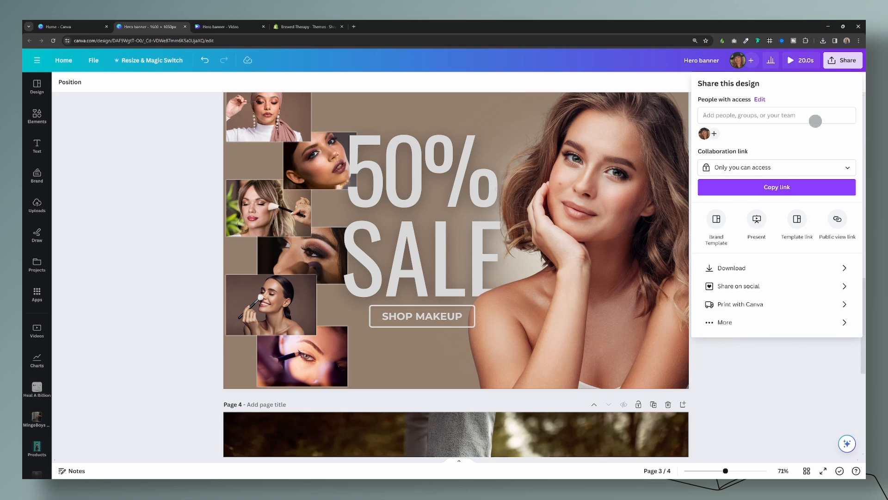
pyautogui.click(735, 275)
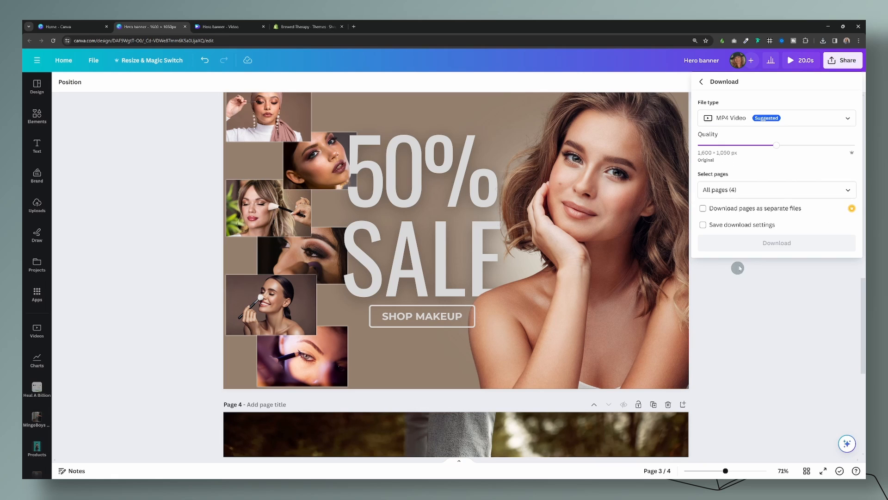
pyautogui.click(813, 124)
pyautogui.click(755, 172)
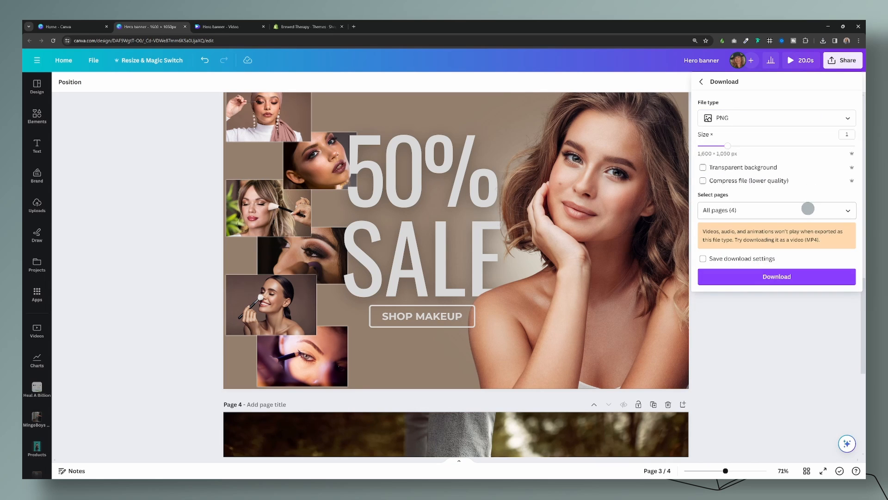
# Select only pages 3 and 4 for the PNG export and download them.
pyautogui.click(848, 210)
pyautogui.click(842, 234)
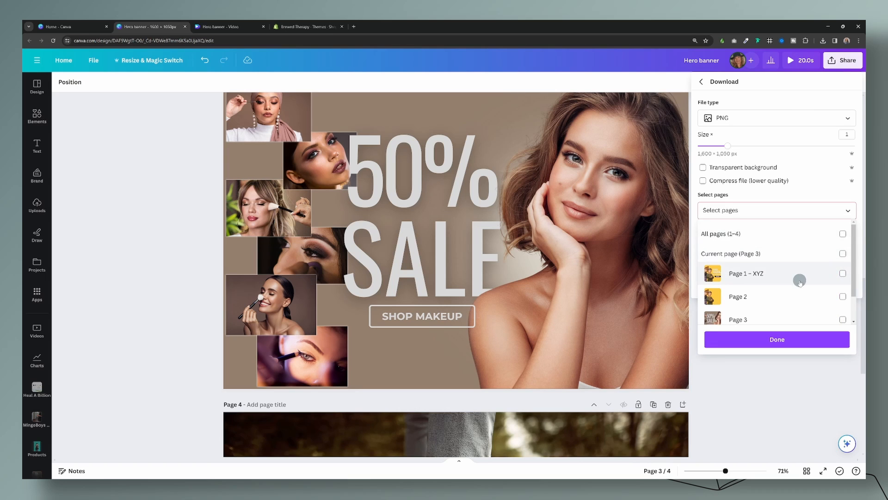
pyautogui.scroll(-1, 799, 281)
pyautogui.click(842, 286)
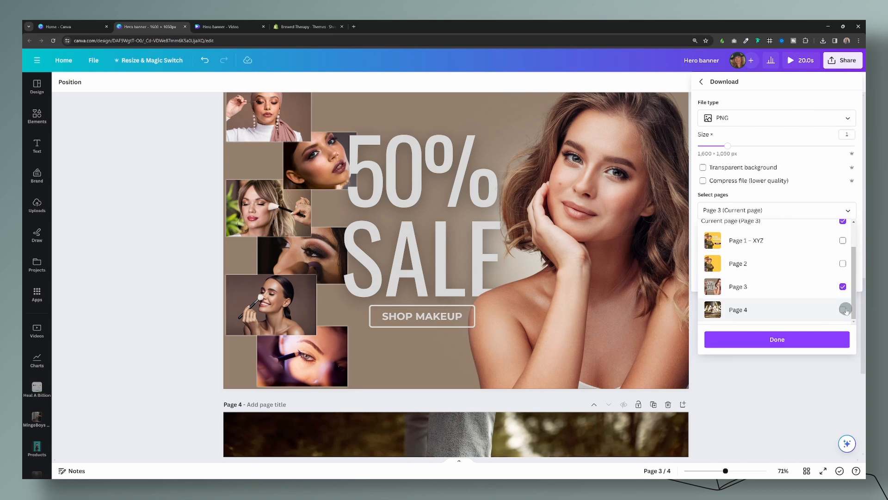
pyautogui.click(844, 309)
pyautogui.click(818, 339)
pyautogui.click(795, 278)
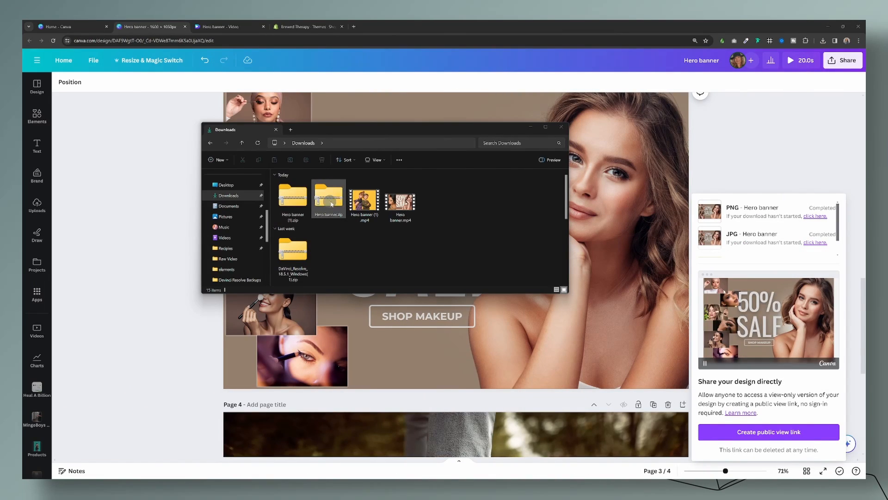
# Extract Hero banner.zip in the Downloads folder and move the extracted folder's window clear of the Downloads window.
pyautogui.click(331, 204)
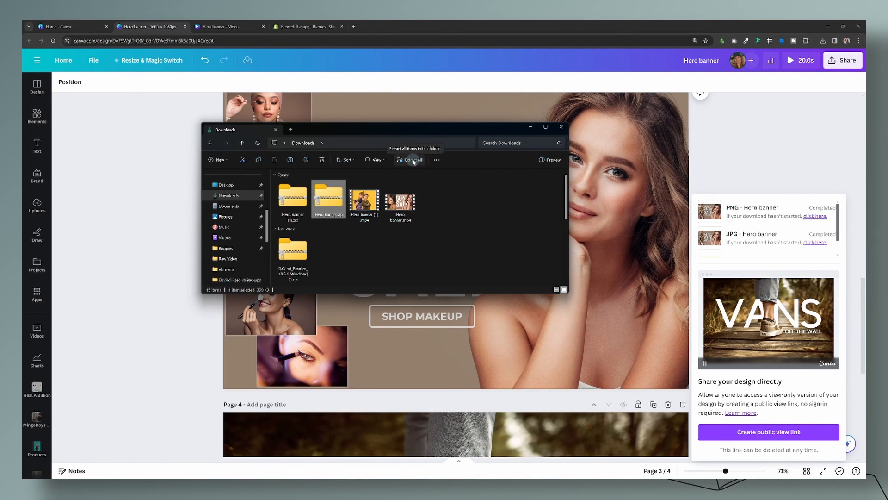
pyautogui.click(413, 161)
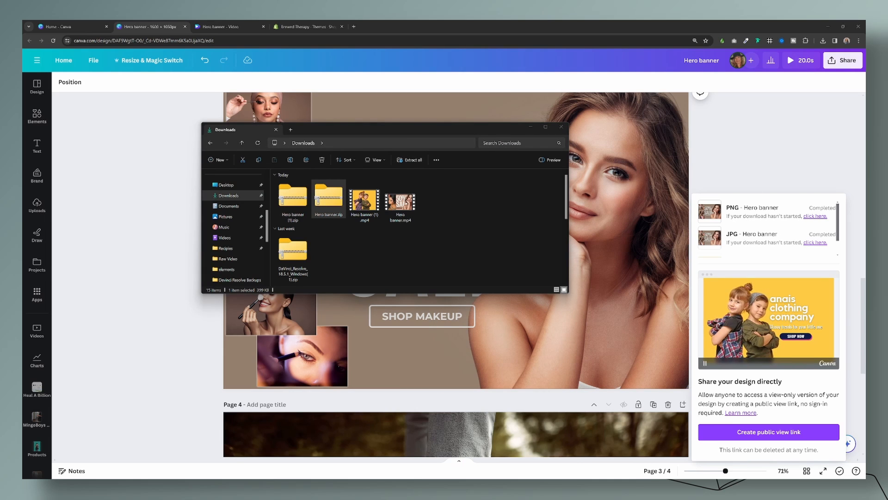
pyautogui.press('Return')
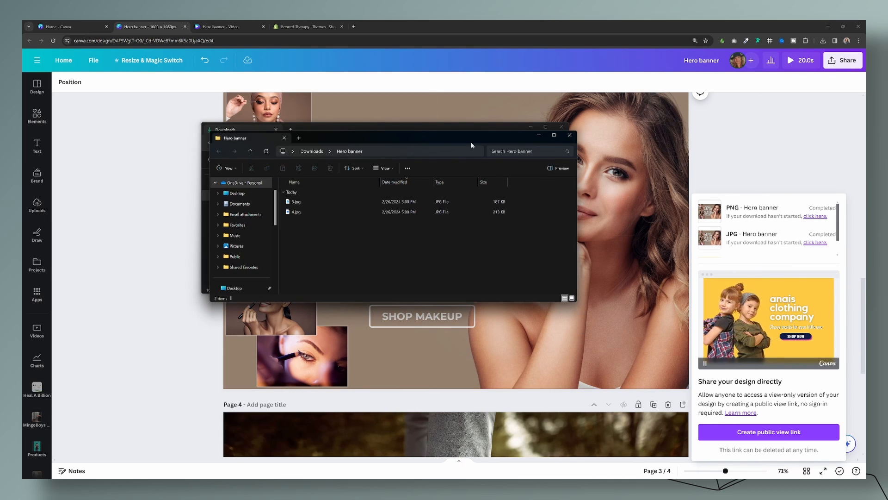
pyautogui.moveTo(479, 141); pyautogui.dragTo(572, 252)
# Extract Hero banner (1).zip and place its PNG folder window beside the JPG folder window.
pyautogui.click(413, 166)
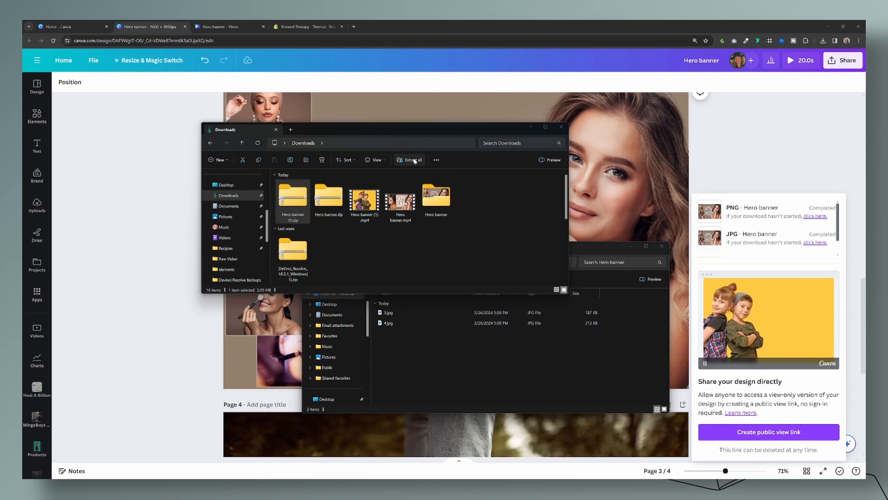
pyautogui.click(413, 160)
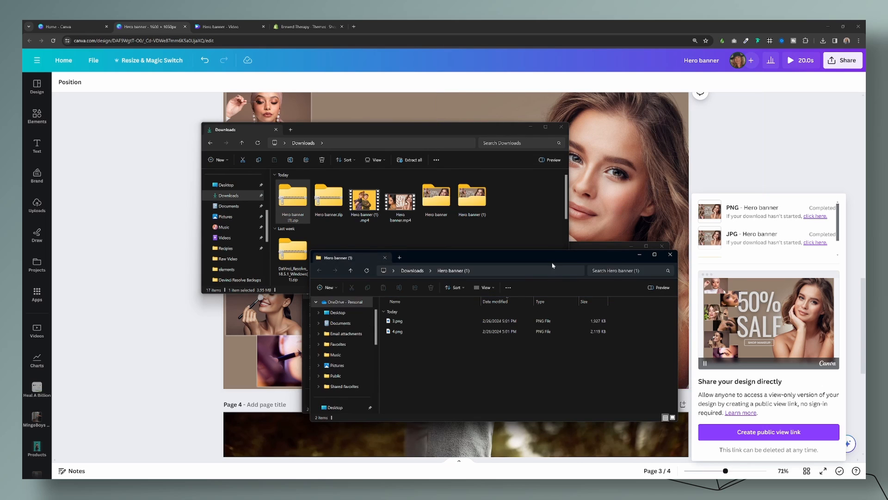
pyautogui.moveTo(591, 259); pyautogui.dragTo(344, 219)
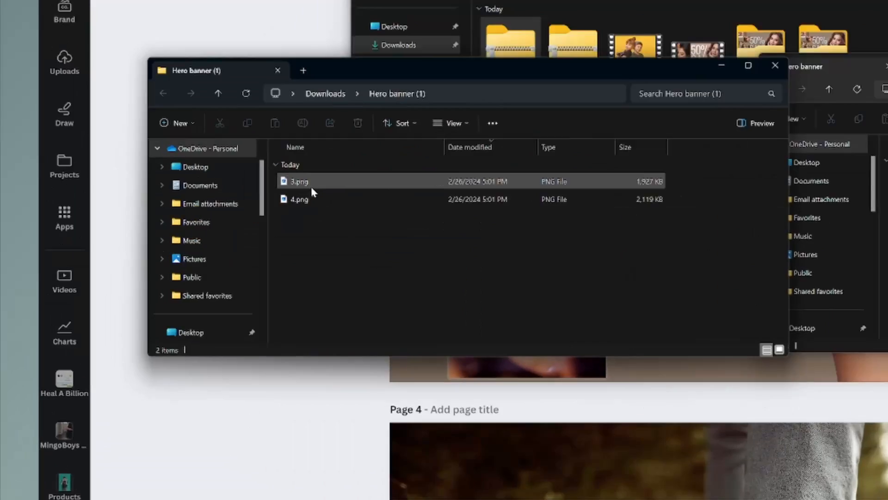
# Show the properties of the Hero banner (1) folder and of 3.jpg, arranging both property windows for a size comparison.
pyautogui.moveTo(180, 279)
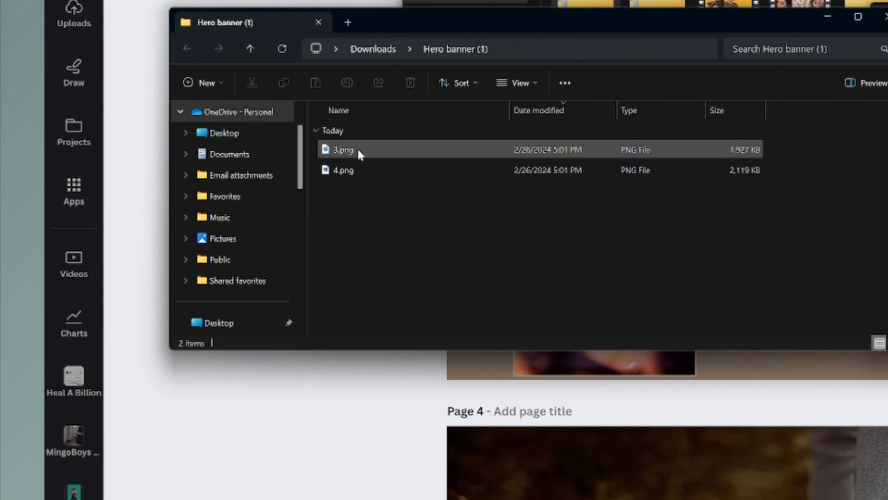
pyautogui.rightClick(359, 152)
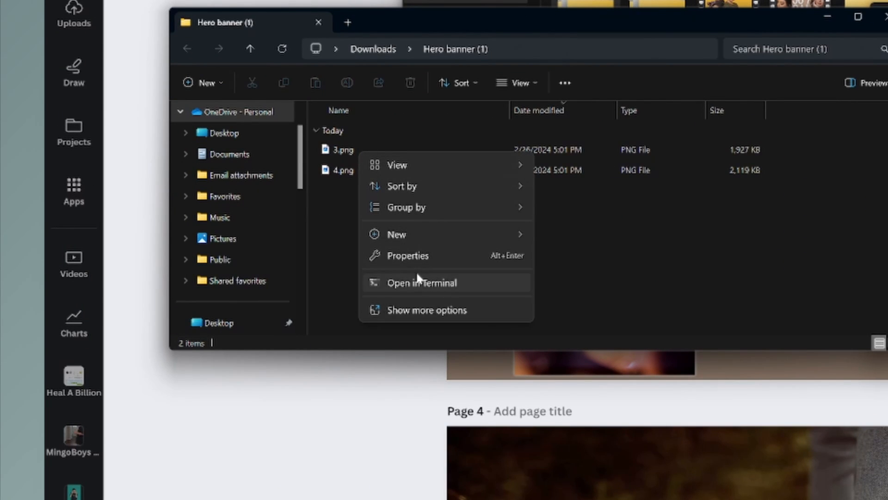
pyautogui.click(423, 256)
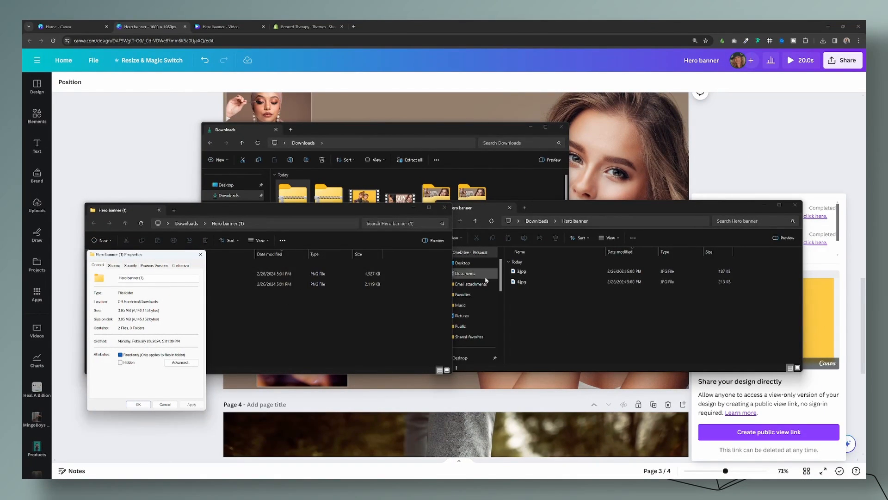
pyautogui.click(537, 276)
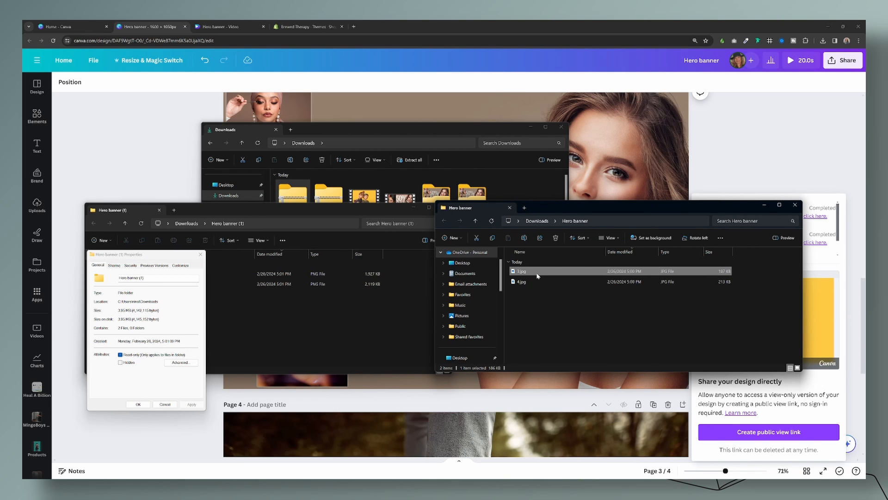
pyautogui.rightClick(538, 276)
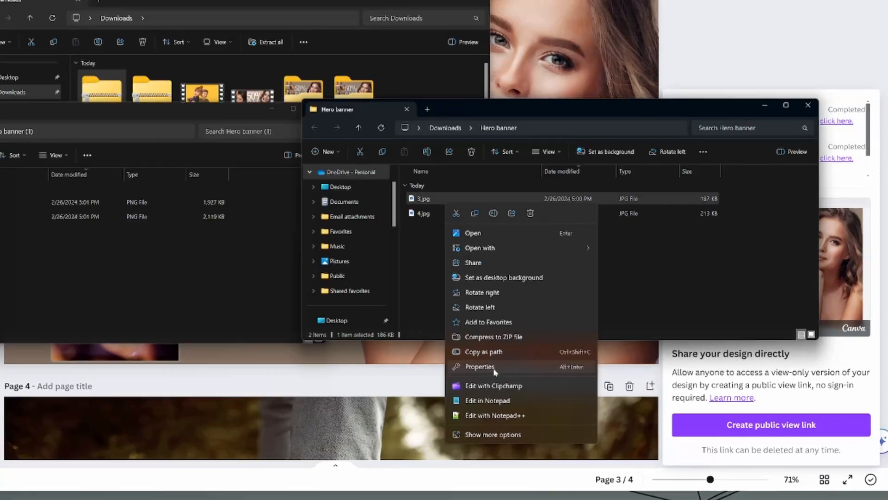
pyautogui.click(573, 388)
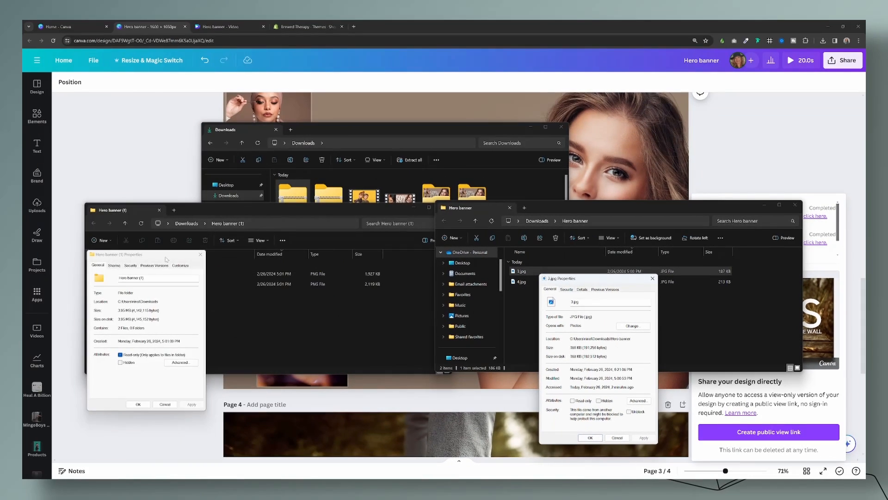
pyautogui.moveTo(163, 258); pyautogui.dragTo(185, 288)
pyautogui.moveTo(601, 278); pyautogui.dragTo(573, 282)
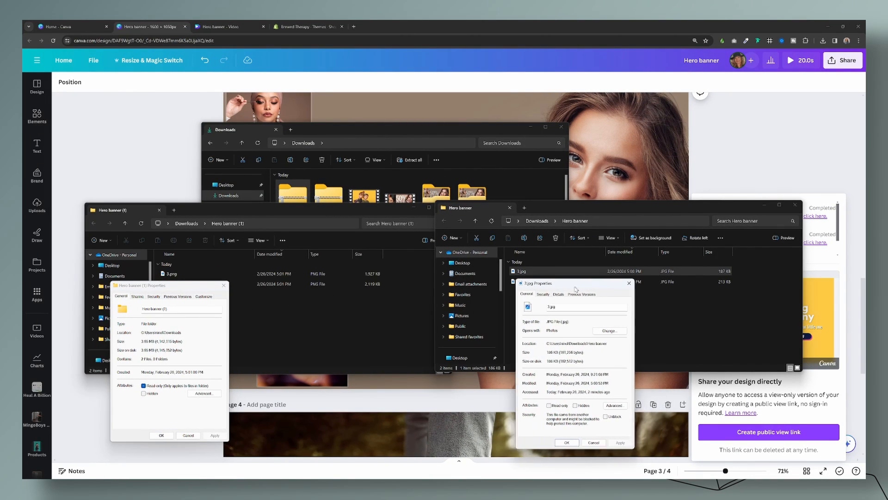
# Show the properties of 4.jpg and of the Hero banner (1) folder to compare JPG and PNG sizes.
pyautogui.click(652, 305)
pyautogui.click(536, 282)
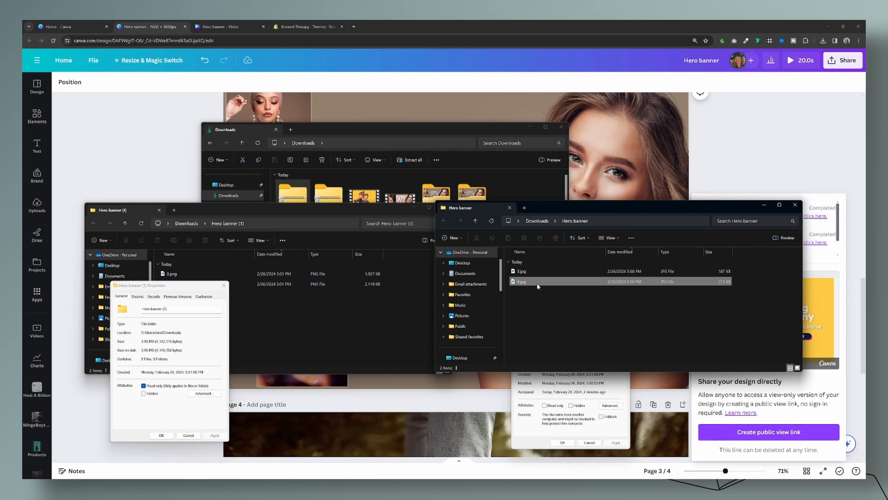
pyautogui.rightClick(538, 286)
pyautogui.click(565, 270)
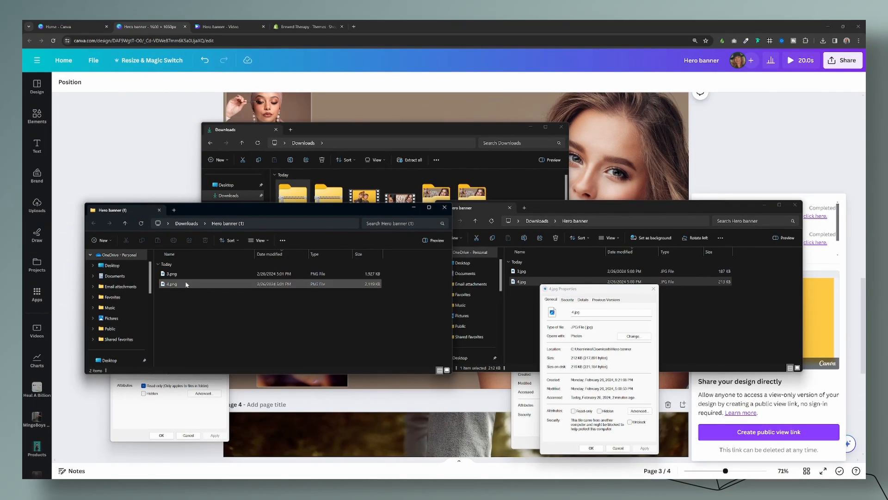
pyautogui.rightClick(186, 284)
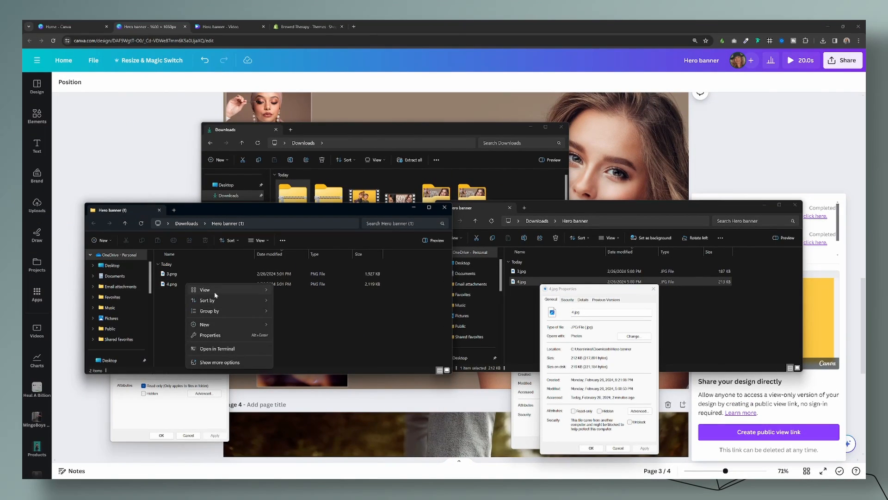
pyautogui.click(209, 334)
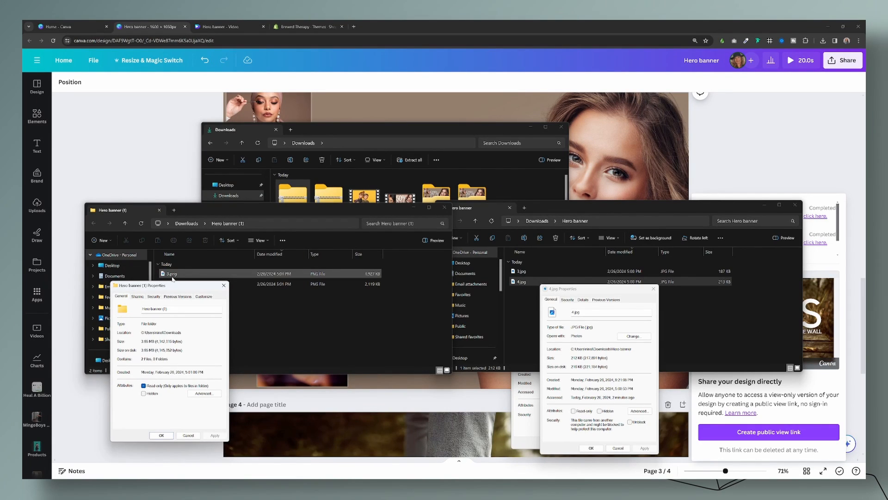
# Switch to the browser, search Google for tinyjpg in a new tab and open the TinyJPG site.
pyautogui.click(353, 27)
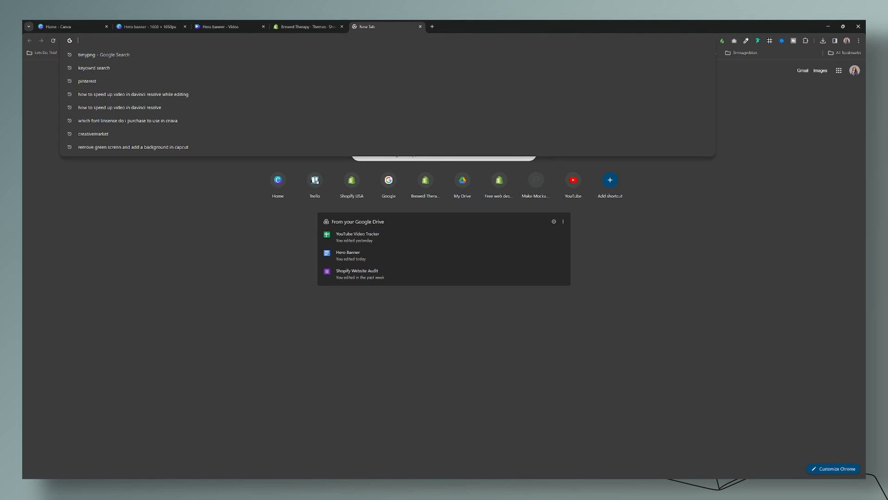
pyautogui.write('tiny')
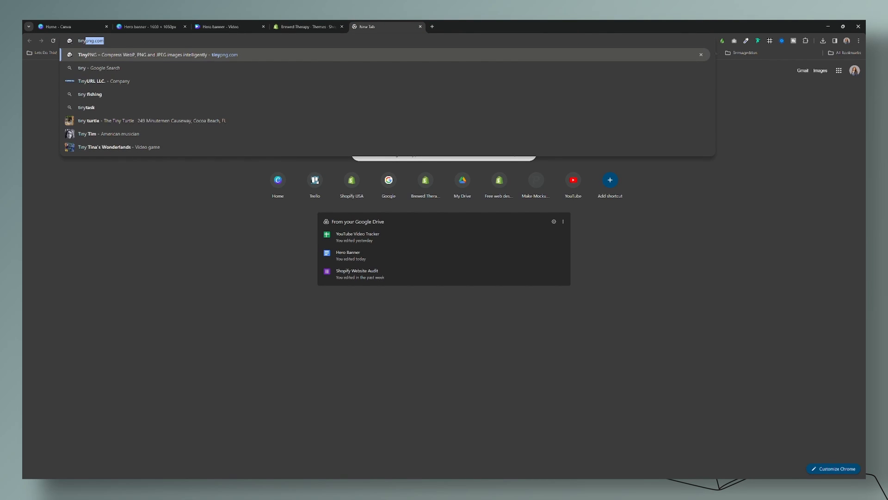
pyautogui.write('jpg')
pyautogui.press('Return')
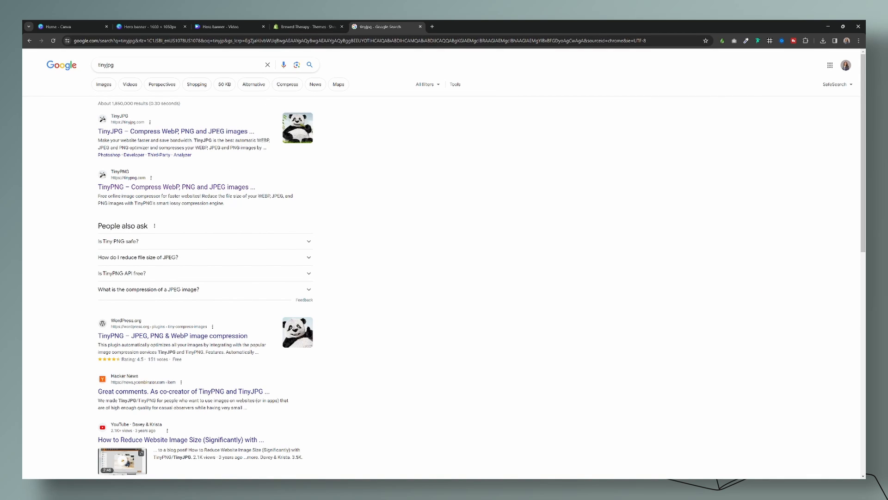
pyautogui.click(199, 133)
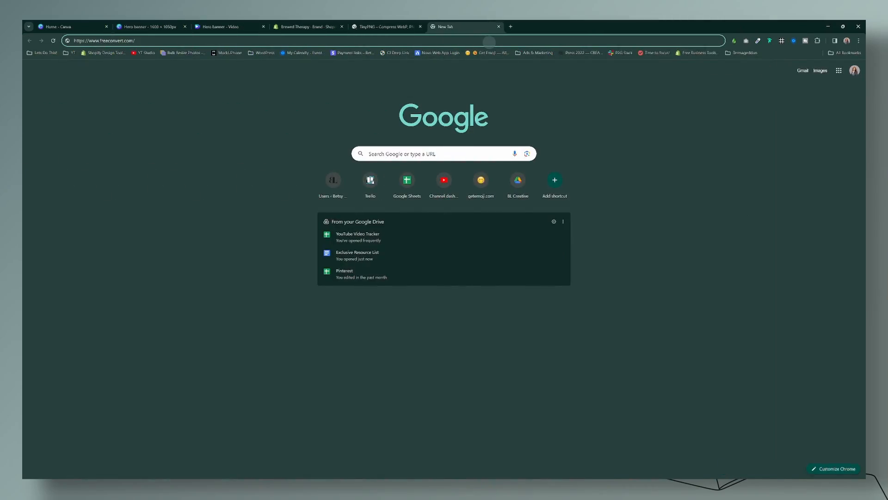
# Open freeconvert.com and add spring-sale-homepage.mp4 from the device to the file converter.
pyautogui.press('Return')
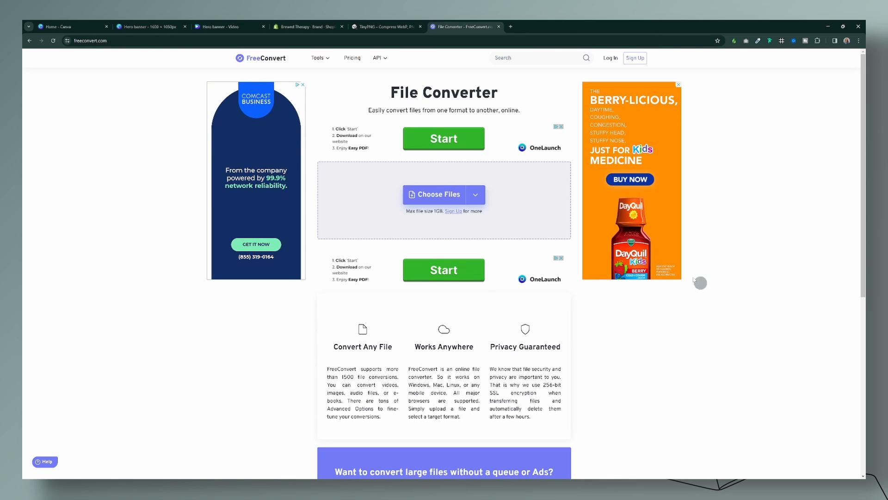
pyautogui.click(475, 194)
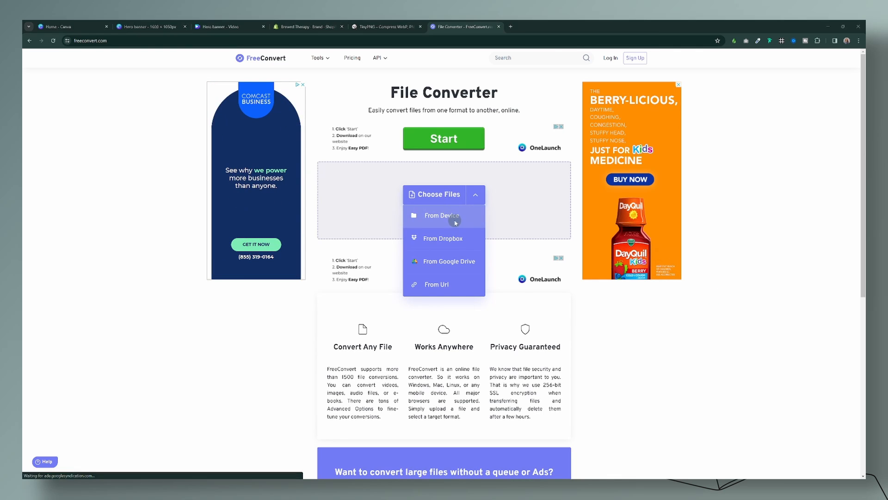
pyautogui.click(455, 223)
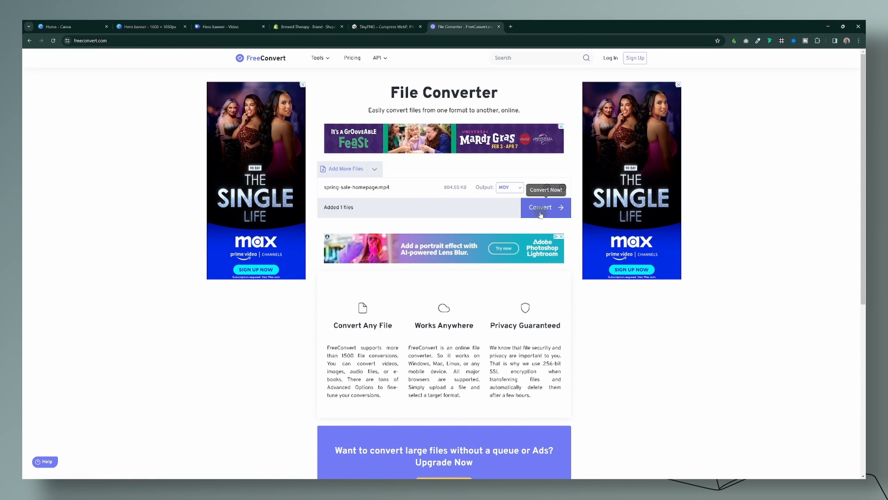
# Convert spring-sale-homepage.mp4 with MP4 as the output format and save the converted file to the device.
pyautogui.click(507, 188)
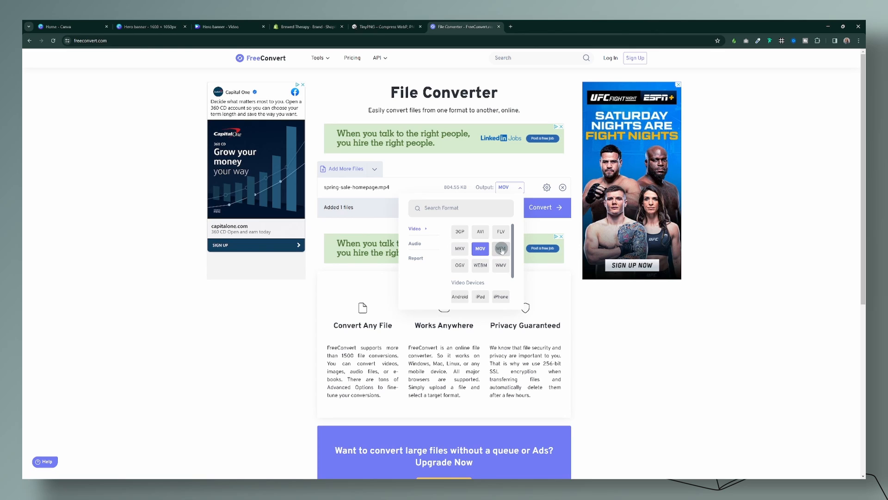
pyautogui.click(500, 248)
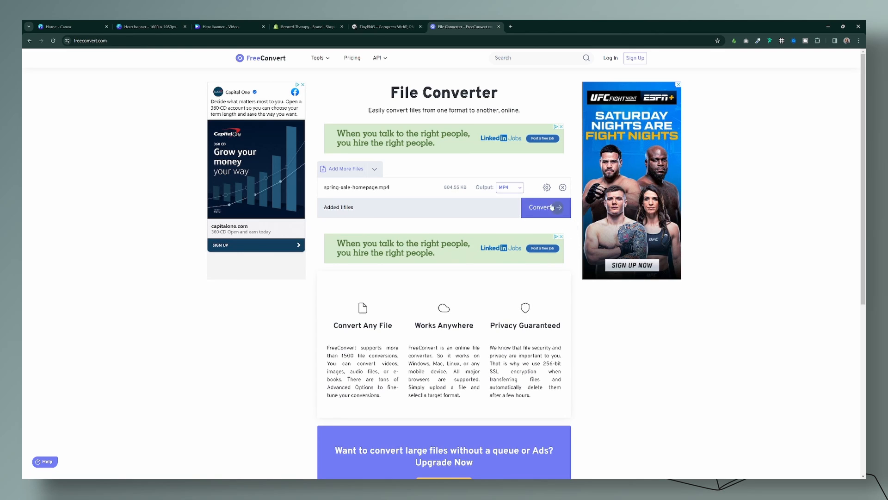
pyautogui.click(564, 214)
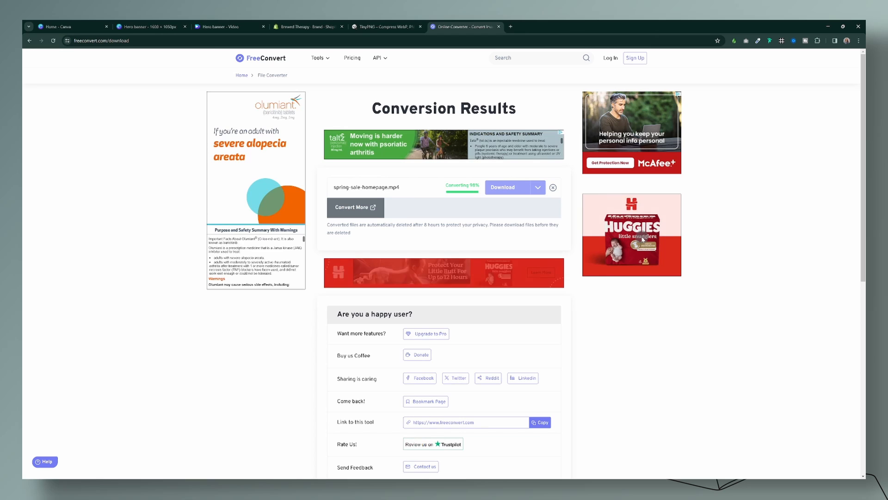
pyautogui.click(537, 187)
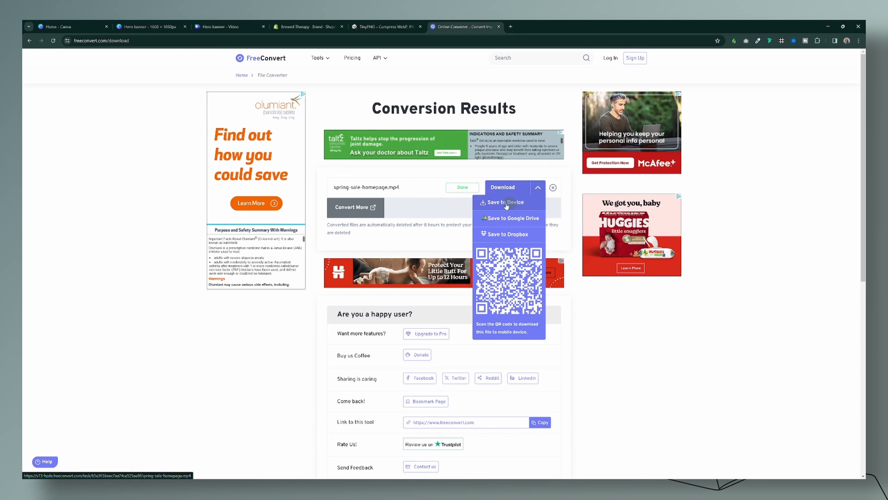
pyautogui.click(499, 203)
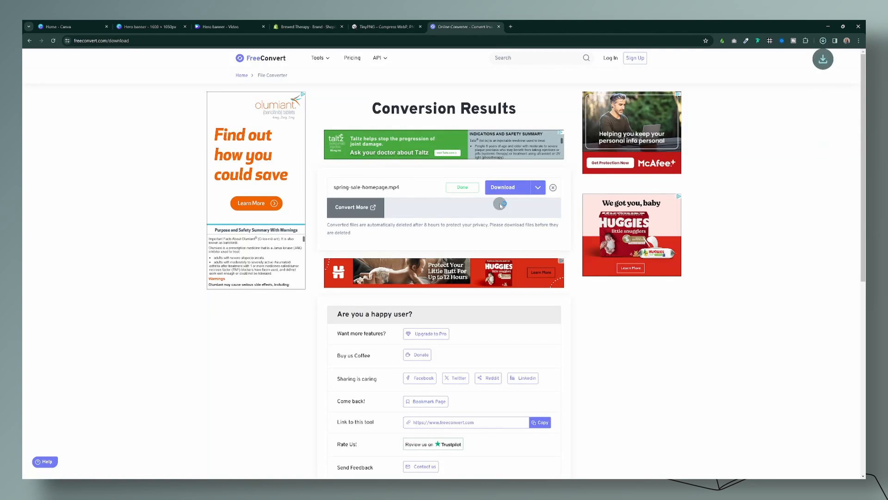
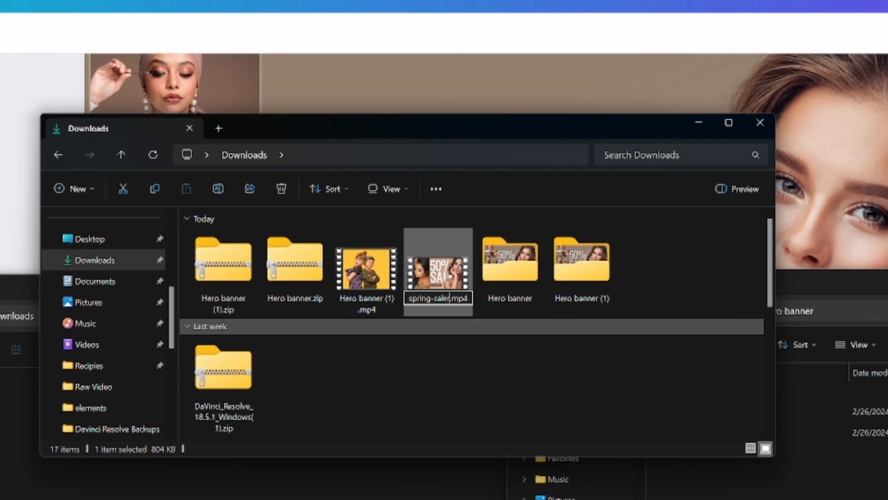
# Rename the 50% sale hero banner video in the Downloads folder as spring-sale-homepage.mp4.
pyautogui.write('r')
pyautogui.press('BackSpace')
pyautogui.write('-hop')
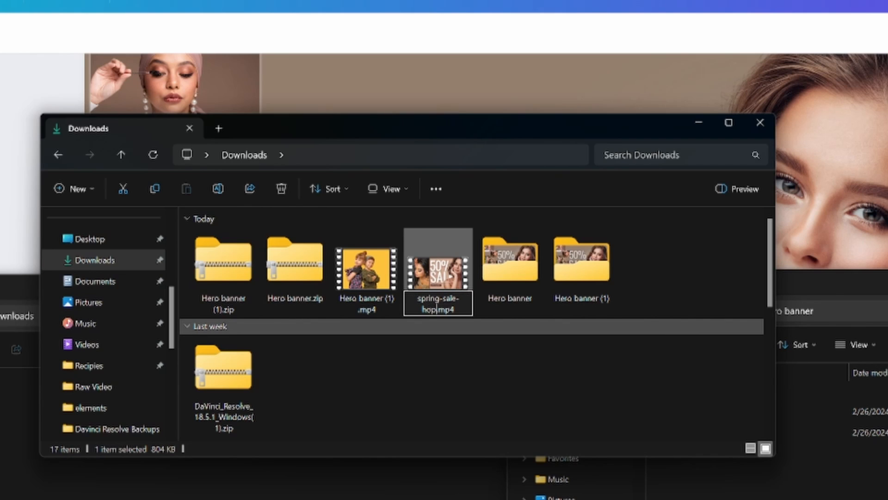
pyautogui.press('BackSpace')
pyautogui.write('mepage')
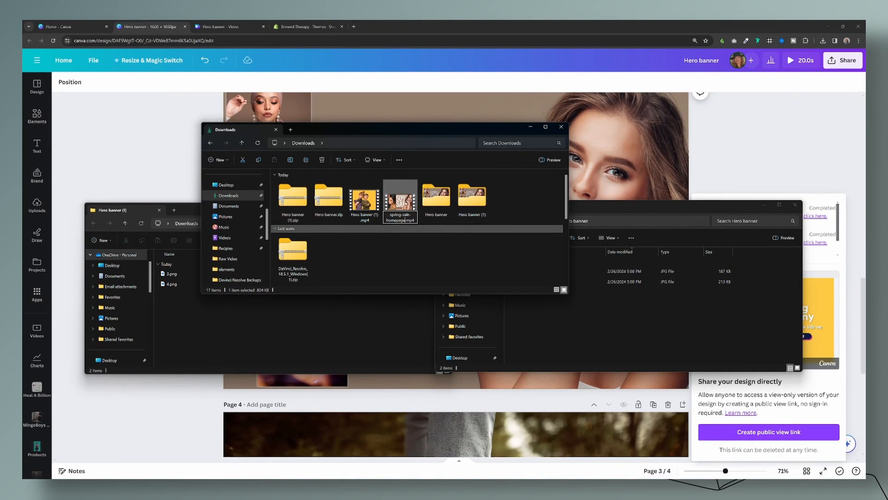
# Rename the Hero banner (1).mp4 video in the Downloads folder as crew-neck-winter-collection-kids.mp4.
pyautogui.press('Return')
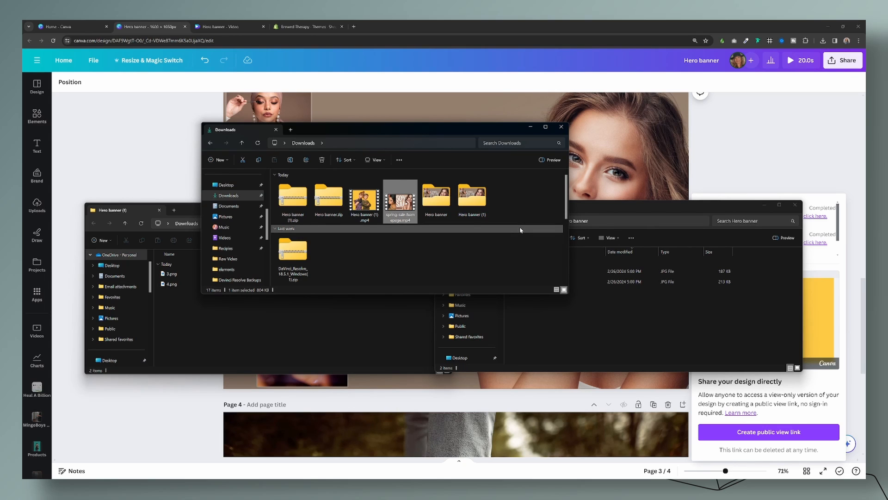
pyautogui.rightClick(366, 216)
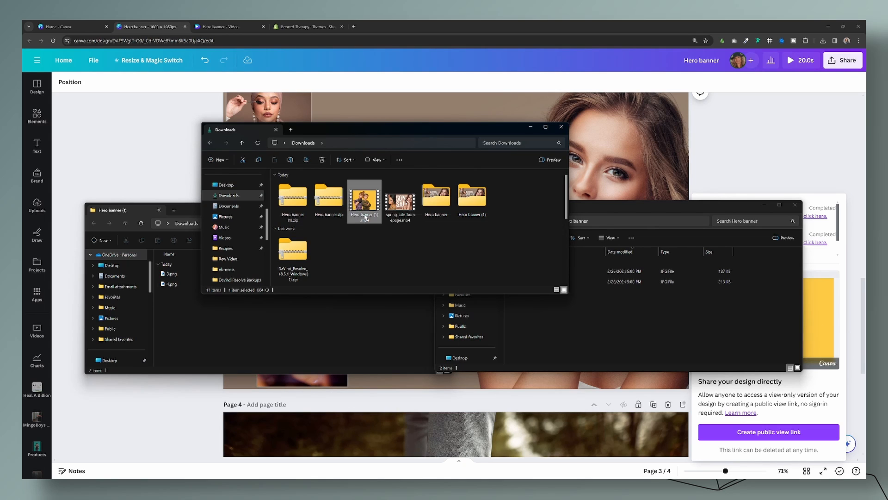
pyautogui.click(399, 222)
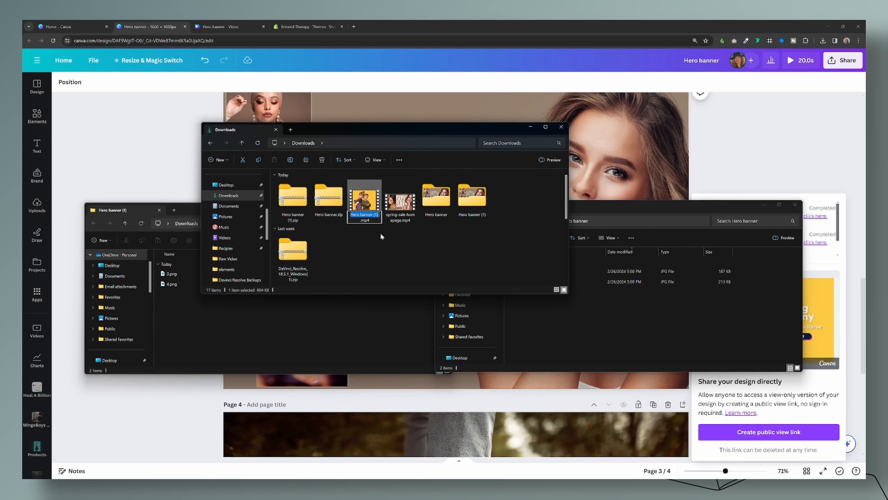
pyautogui.press('BackSpace')
pyautogui.write('crew-neck')
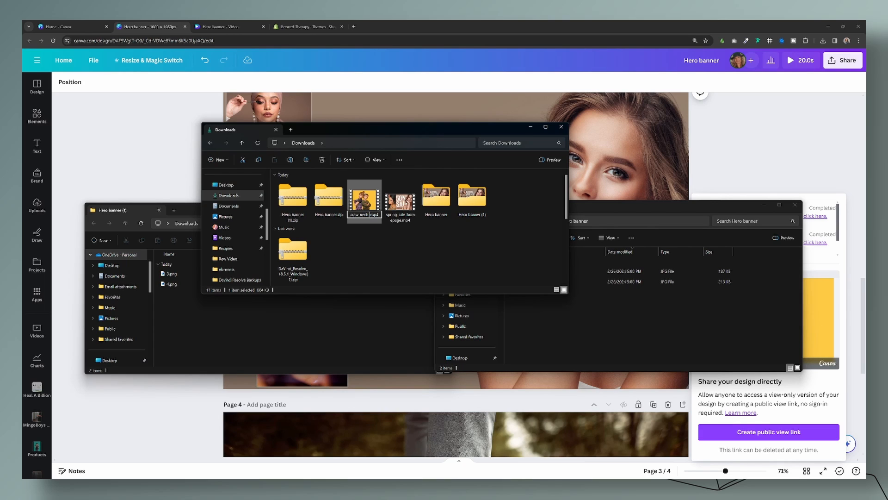
pyautogui.write('-winter-collection-kids')
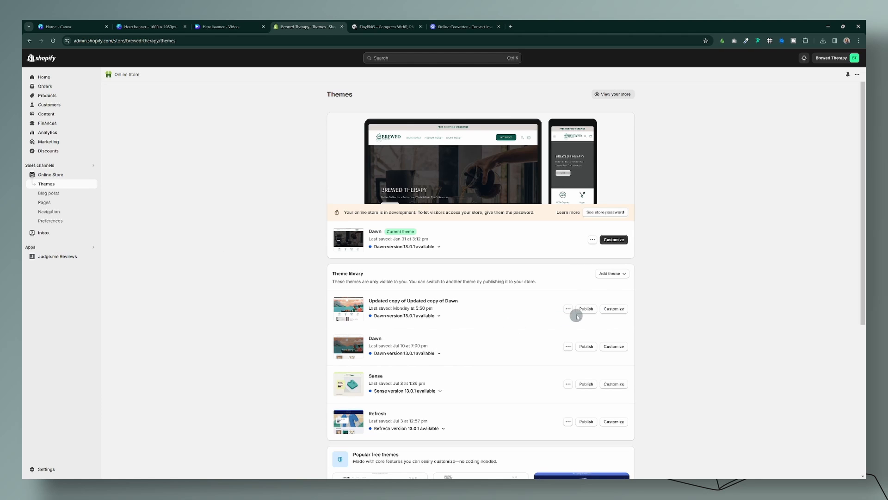
# Open the theme "Updated copy of Updated copy of Dawn" in the Shopify theme editor and add an Image banner section to the home page template.
pyautogui.click(438, 317)
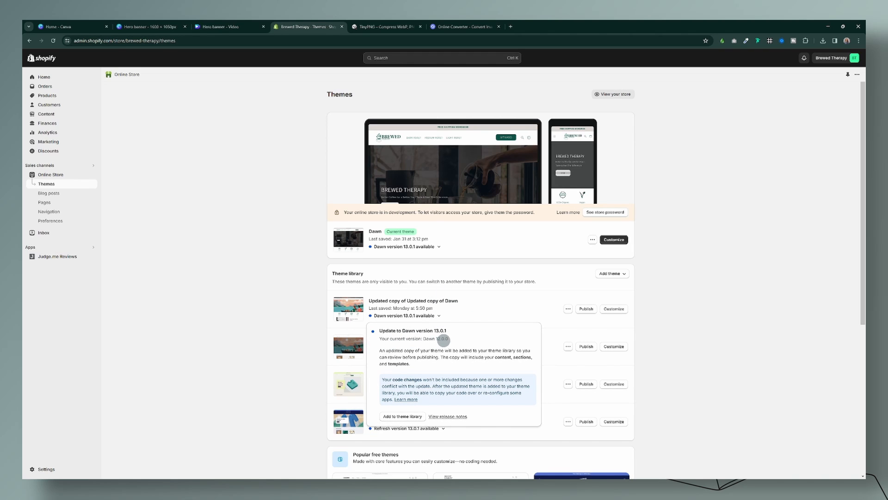
pyautogui.click(614, 309)
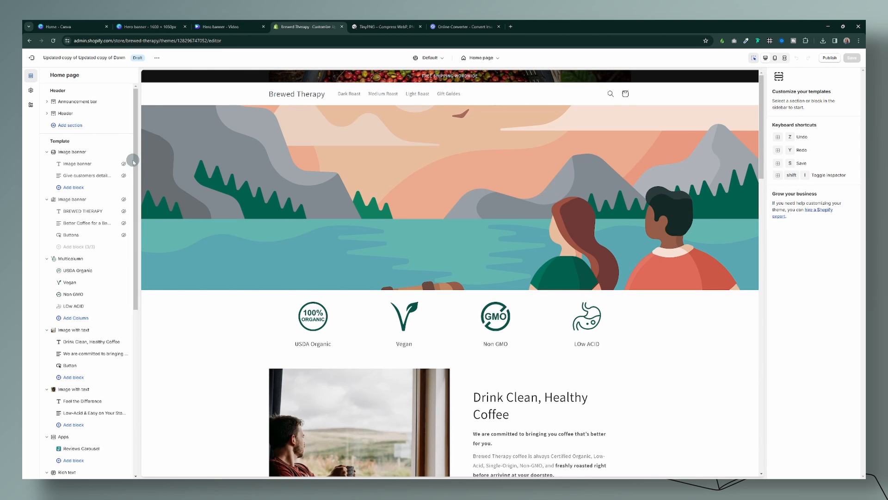
pyautogui.moveTo(133, 161); pyautogui.dragTo(125, 394)
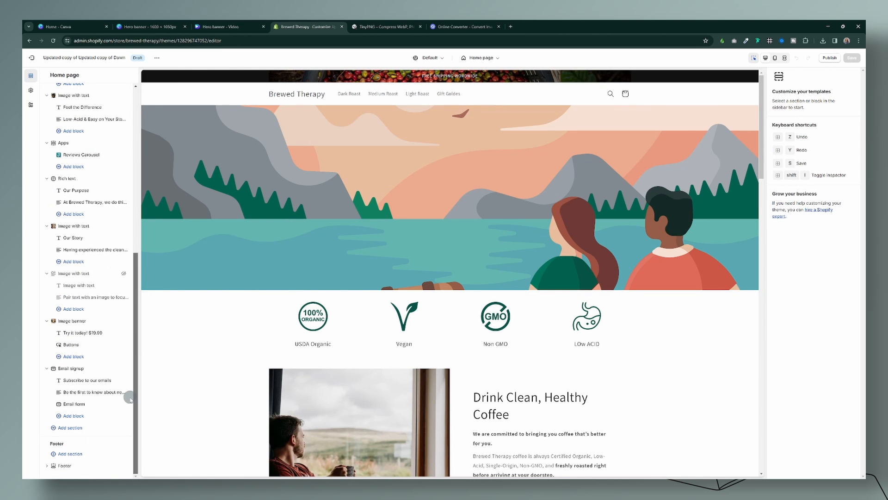
pyautogui.click(72, 429)
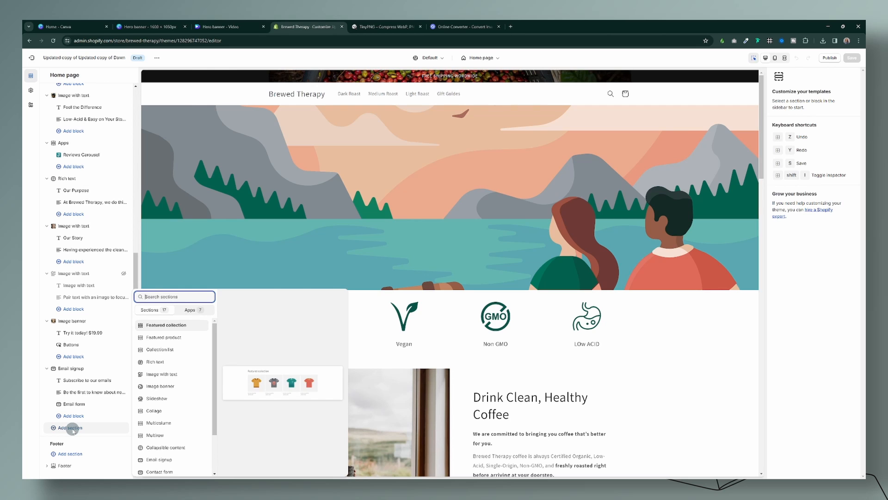
pyautogui.click(177, 387)
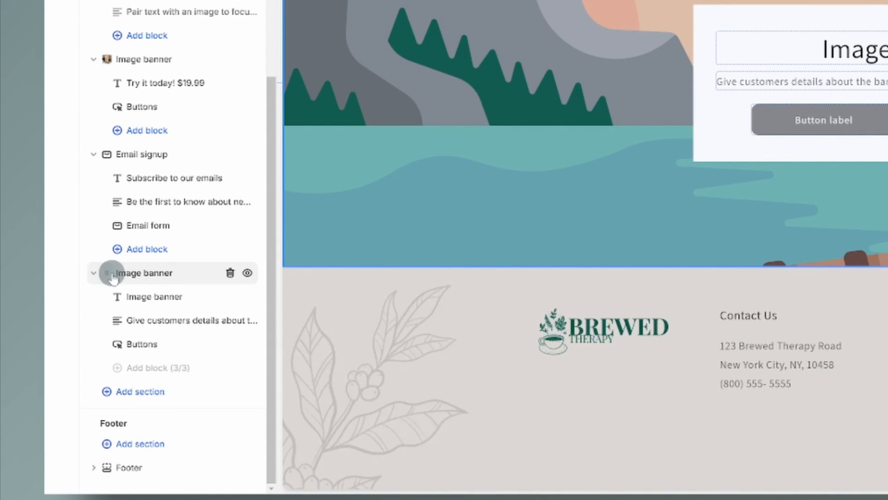
# Move the new Image banner section to the start of the template and remove the old image banner directly below it.
pyautogui.moveTo(112, 277); pyautogui.dragTo(115, 46)
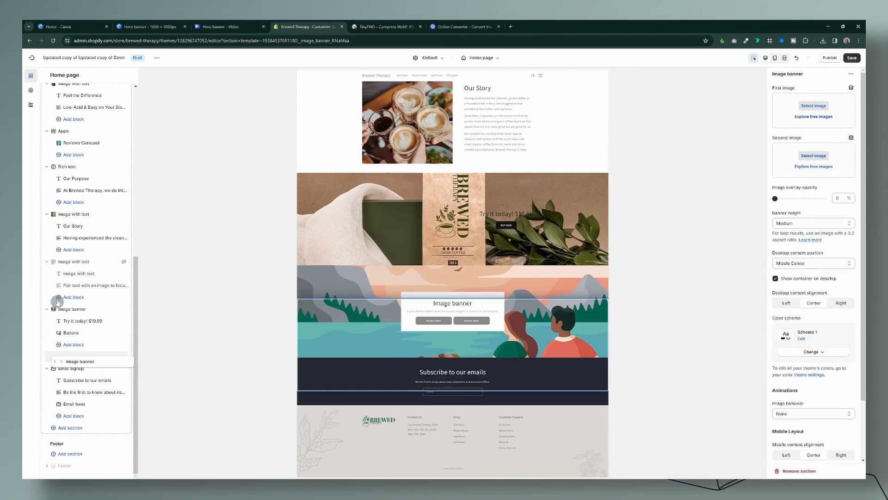
pyautogui.moveTo(57, 302); pyautogui.dragTo(52, 151)
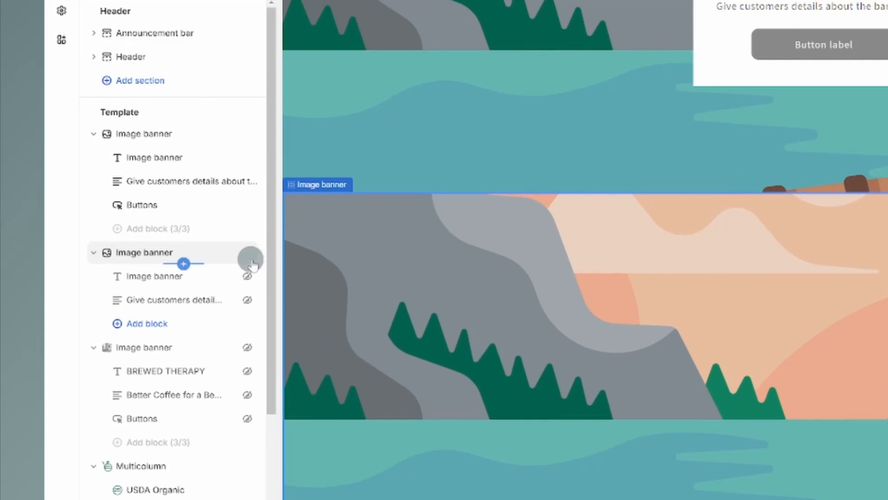
pyautogui.click(247, 252)
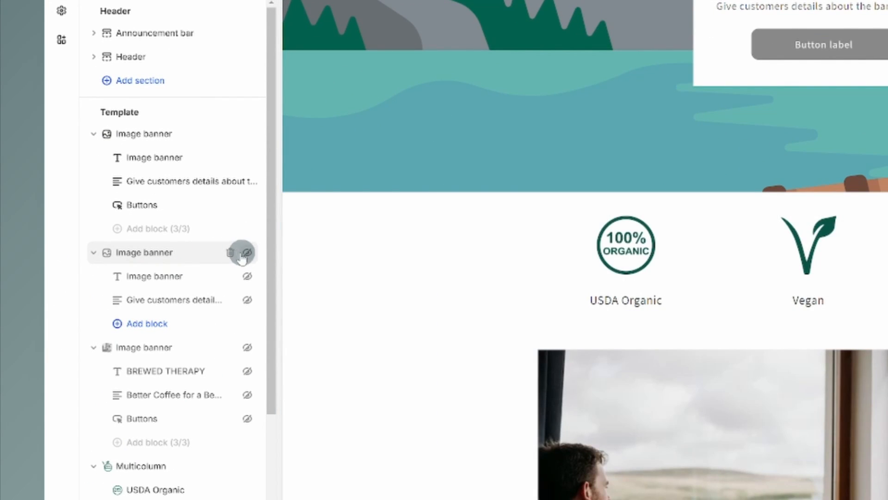
pyautogui.click(229, 252)
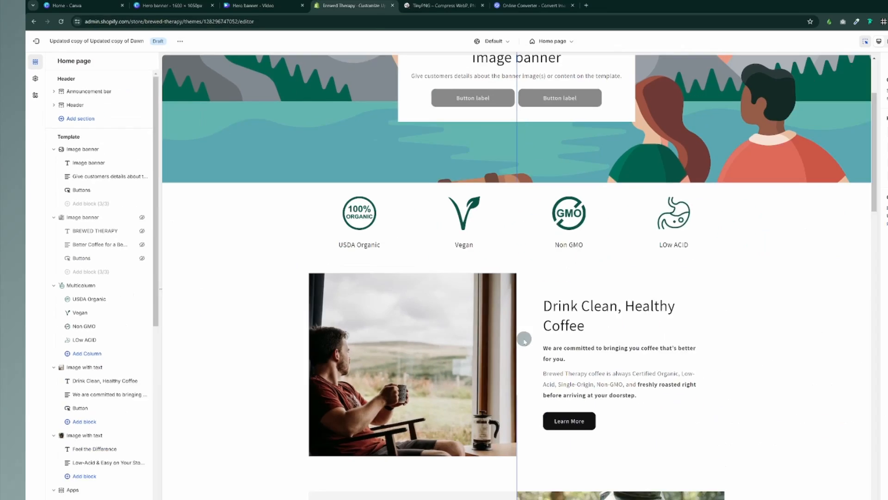
pyautogui.scroll(3, 524, 340)
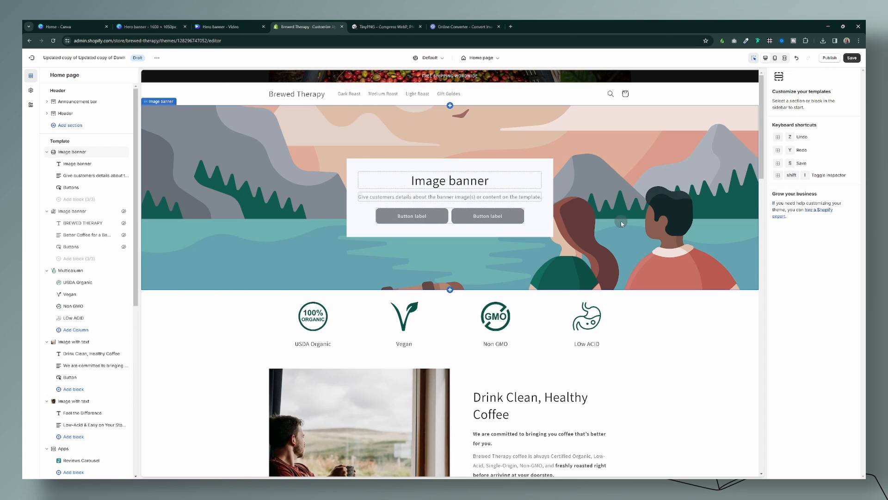
# Make the new image banner's heading bold and italic, and generate rephrased suggestions for its text.
pyautogui.click(71, 154)
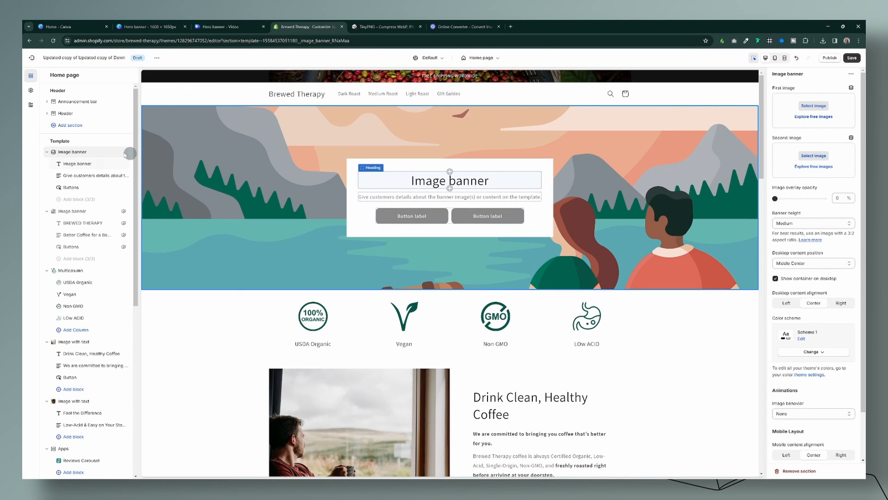
pyautogui.click(83, 166)
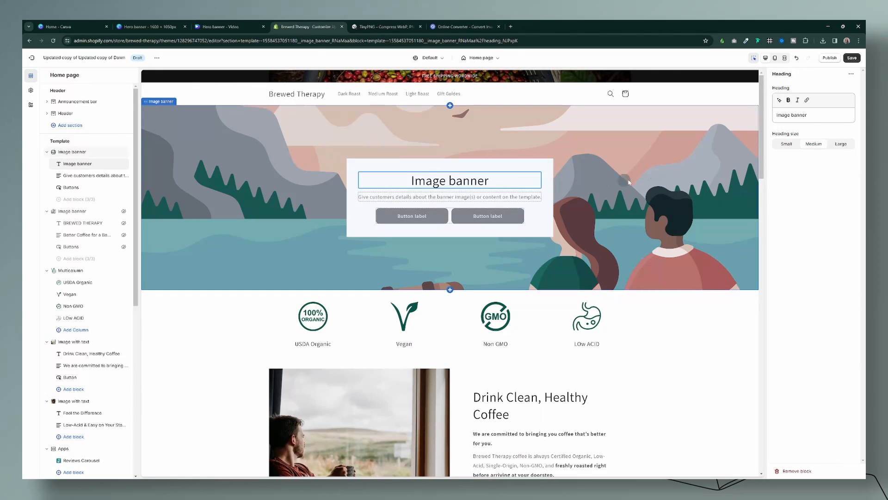
pyautogui.moveTo(819, 114); pyautogui.dragTo(770, 113)
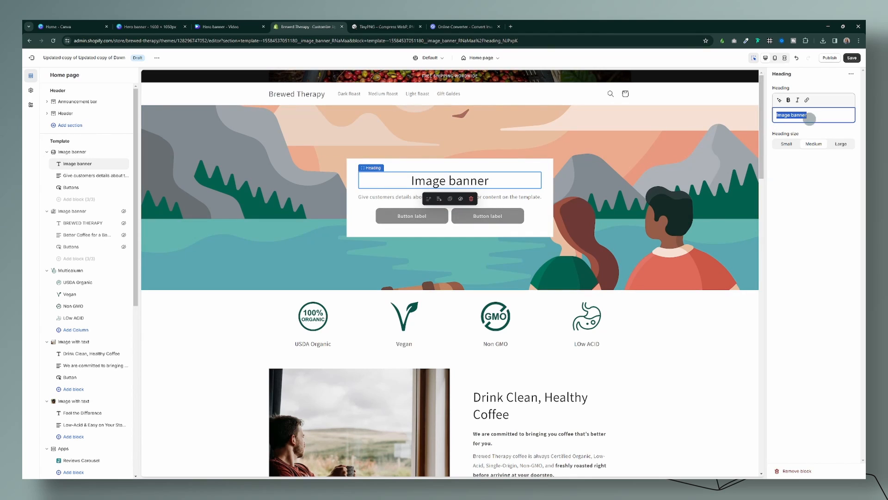
pyautogui.click(789, 100)
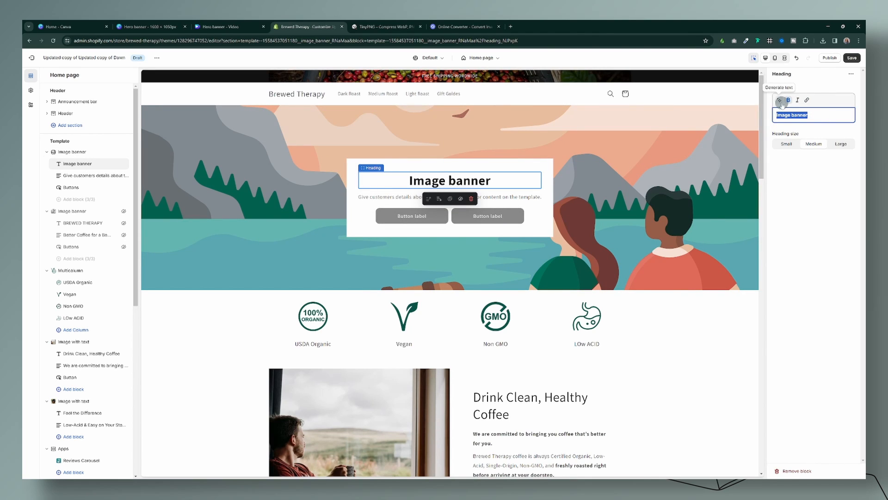
pyautogui.click(780, 103)
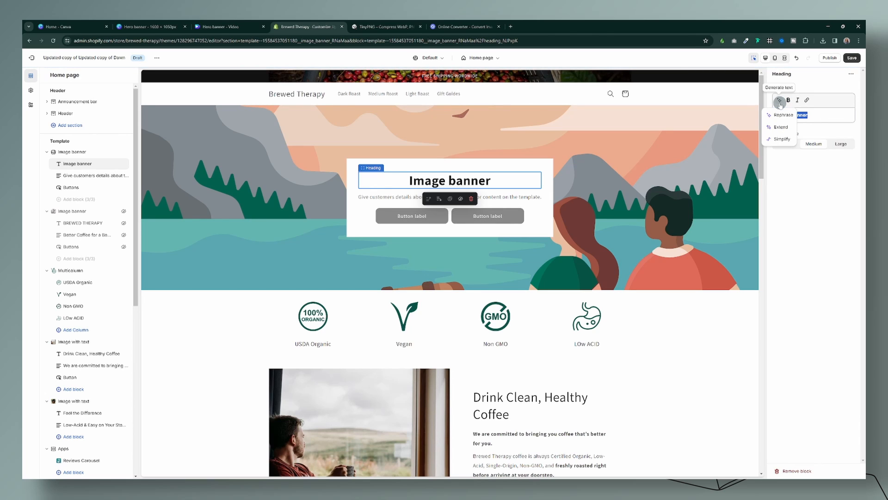
pyautogui.click(784, 115)
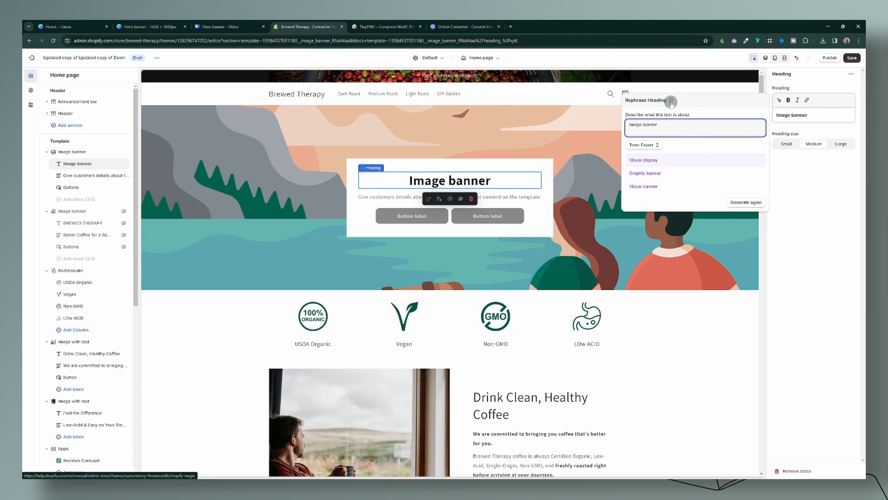
pyautogui.click(799, 102)
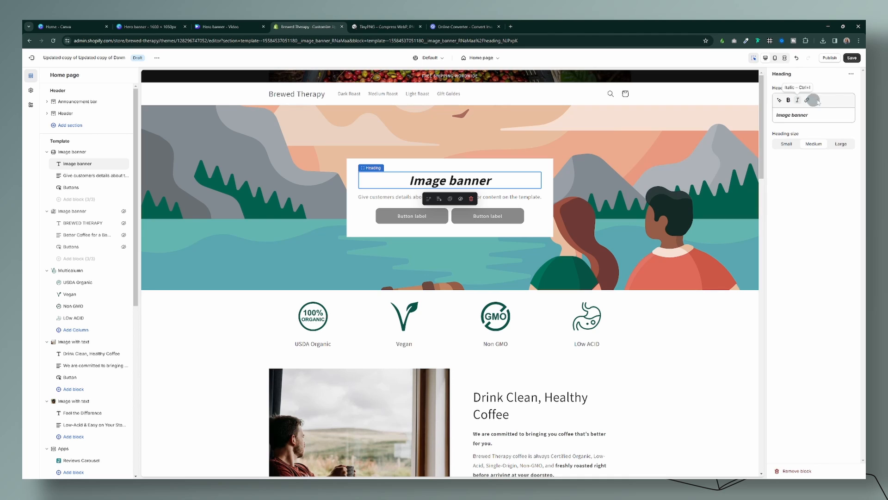
# Link the banner heading to the Who We Are page, opening in a new window, and set the heading size to Large.
pyautogui.click(807, 100)
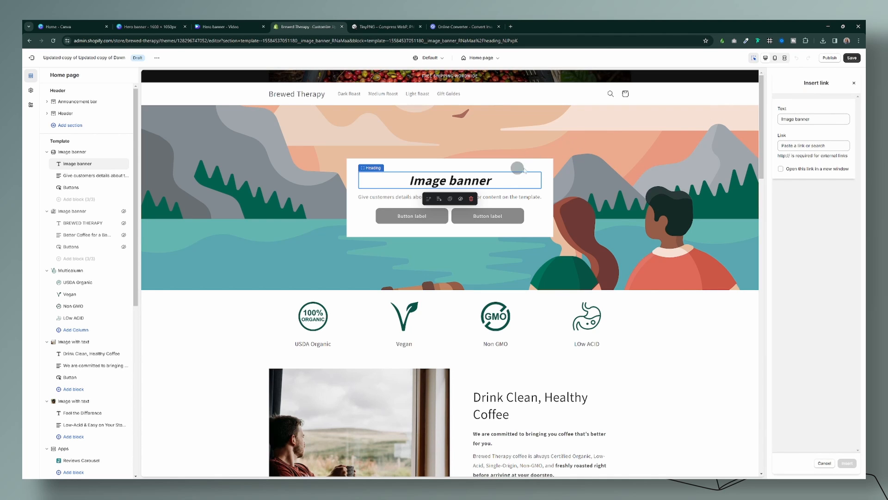
pyautogui.click(811, 145)
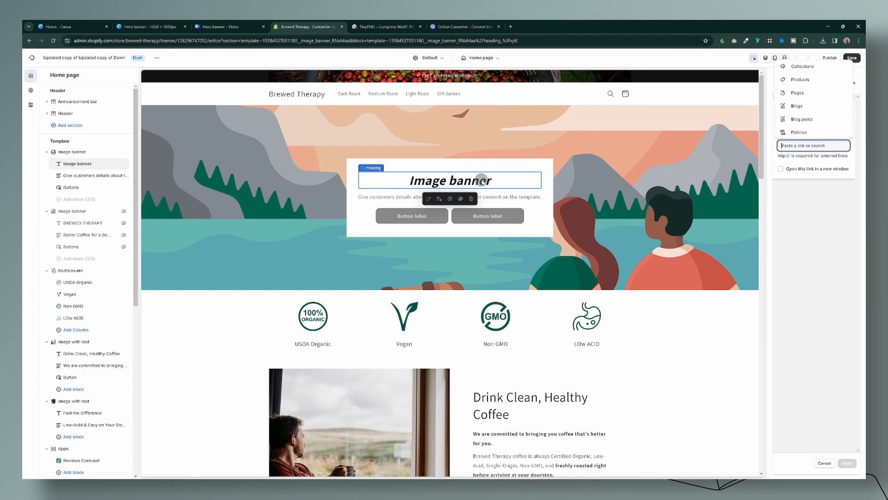
pyautogui.click(799, 92)
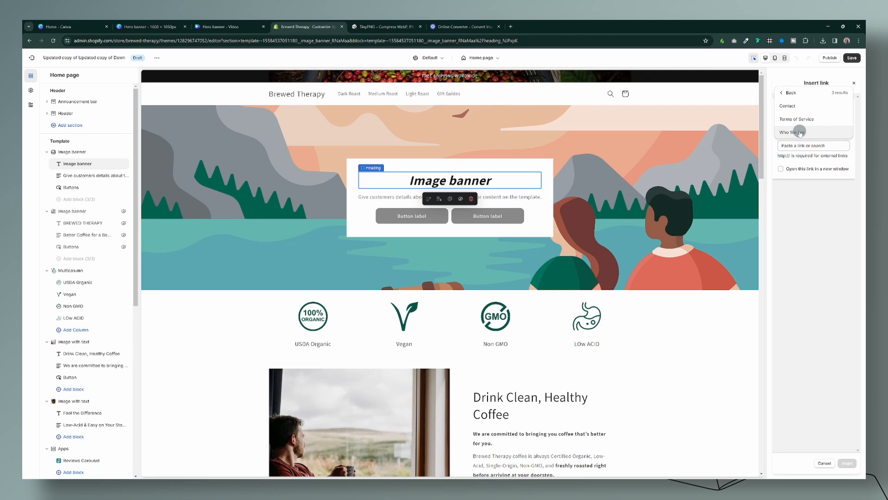
pyautogui.click(799, 131)
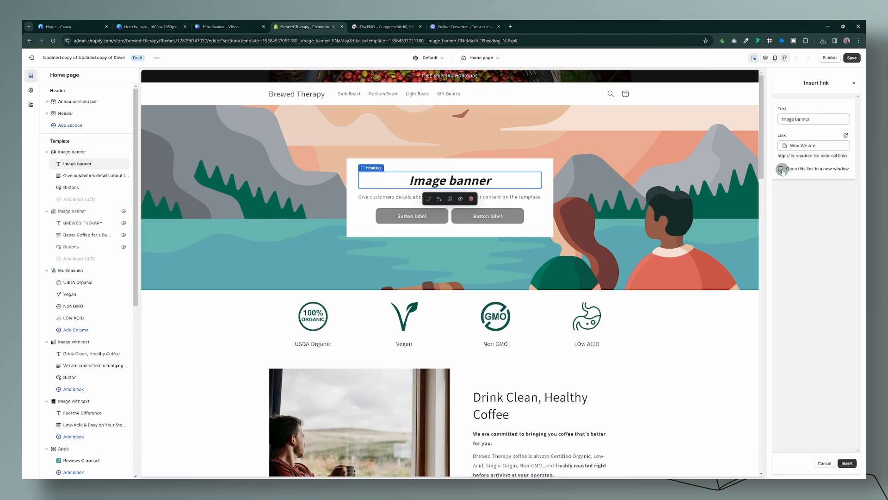
pyautogui.click(781, 169)
pyautogui.click(852, 58)
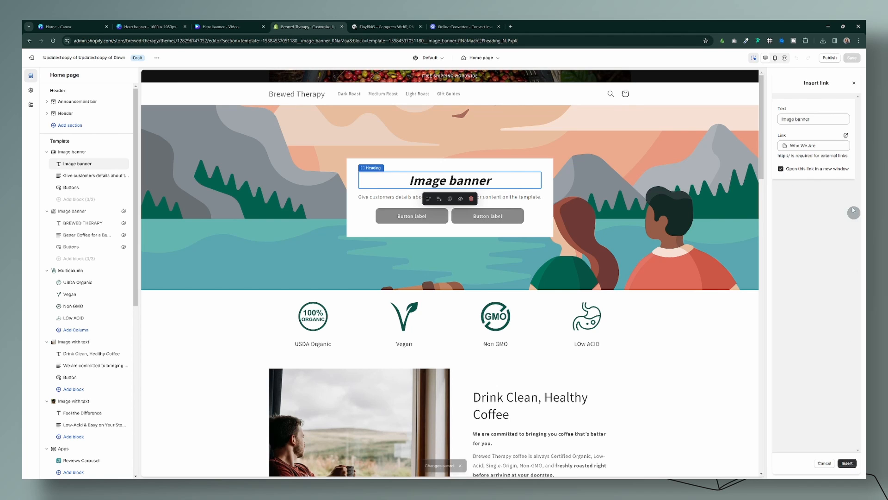
pyautogui.click(847, 463)
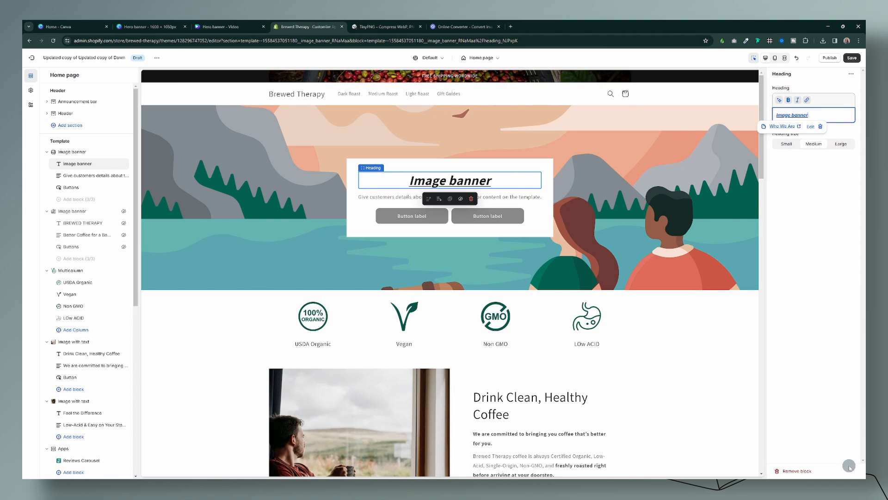
pyautogui.click(789, 144)
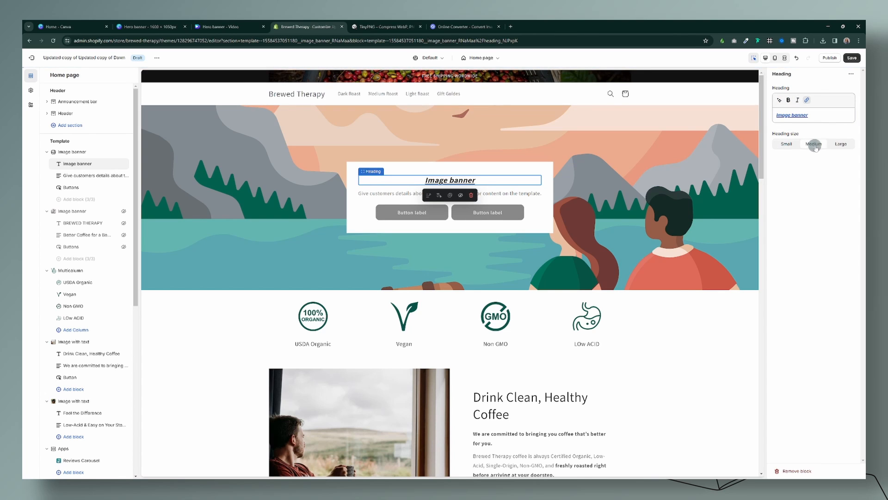
pyautogui.click(844, 144)
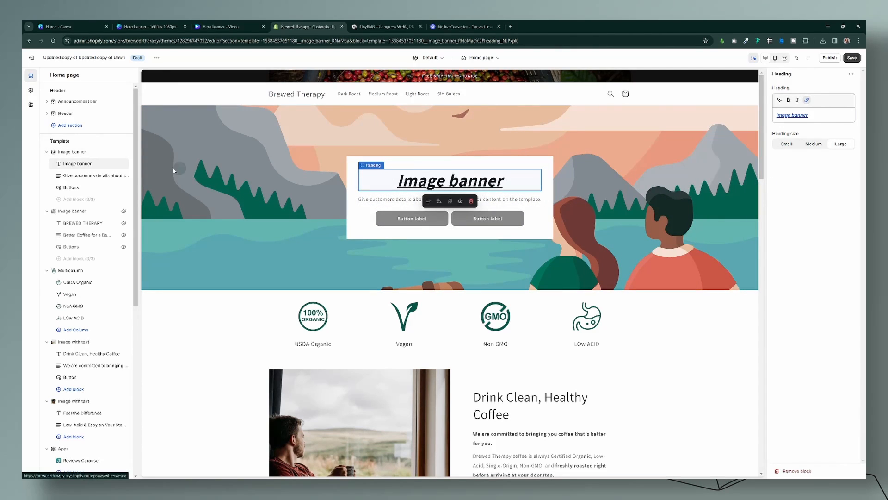
# Try the Uppercase text style on the banner's description and set the style to Subtitle.
pyautogui.click(82, 177)
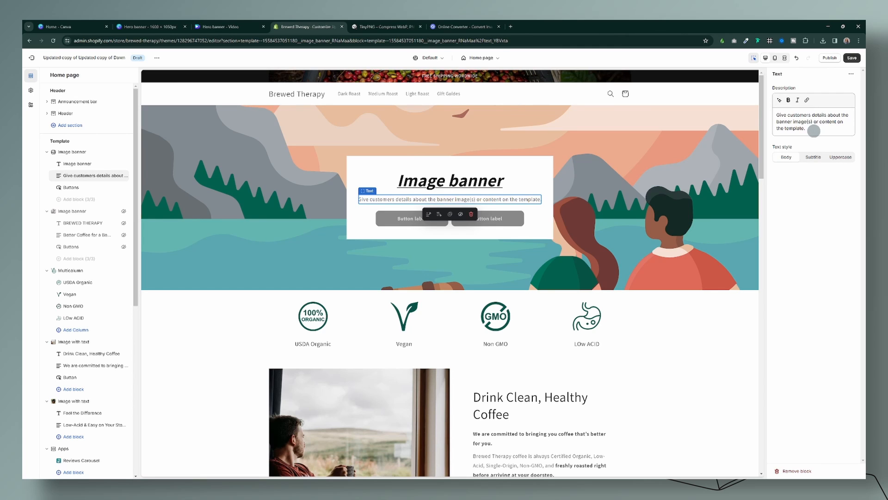
pyautogui.tripleClick(809, 128)
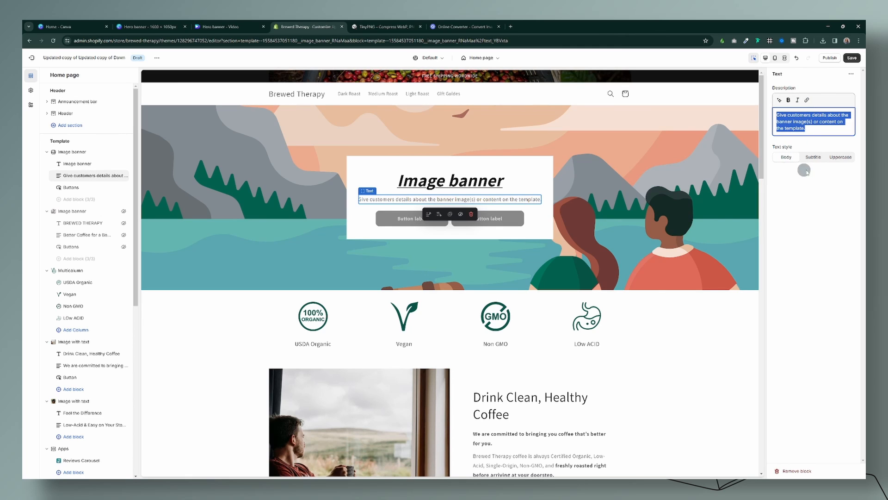
pyautogui.click(813, 157)
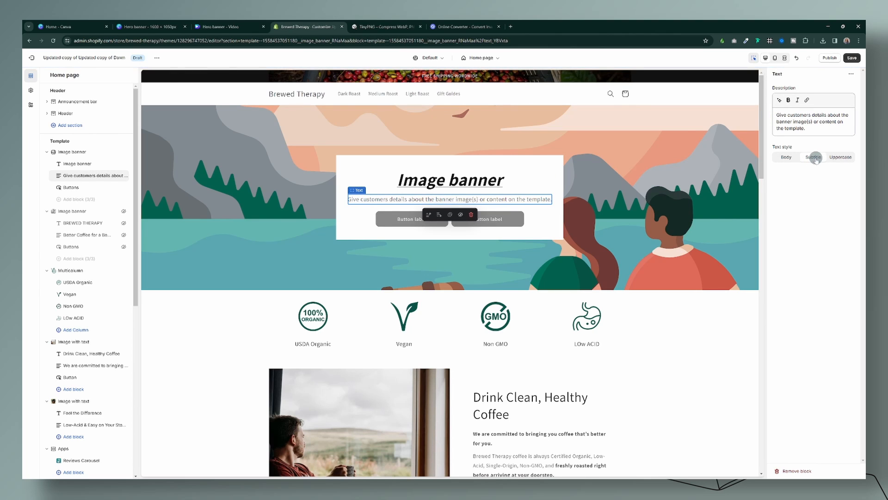
pyautogui.click(845, 158)
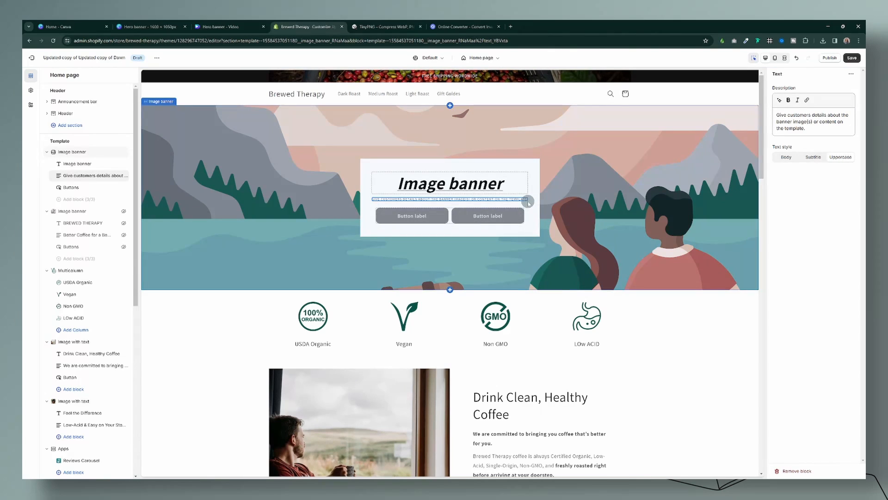
pyautogui.click(815, 157)
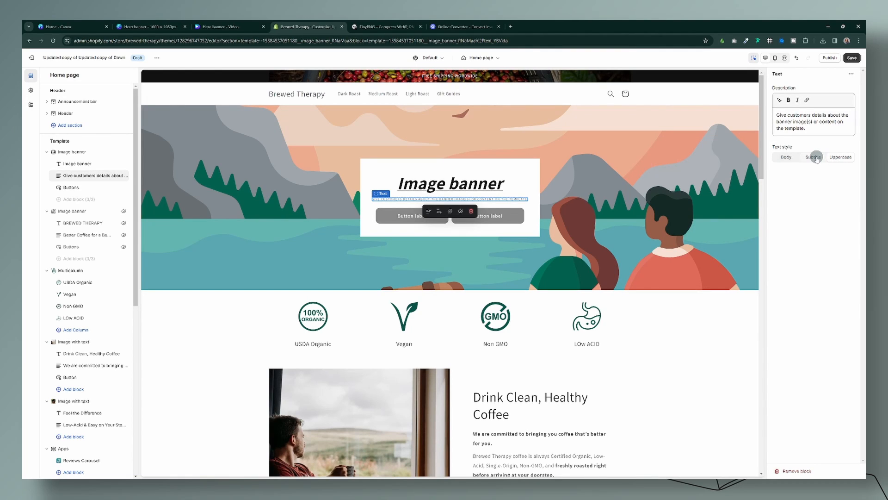
# Replace the banner's description with "GIVE A DESCRITION", try the Uppercase text style on it, and set the style to Body.
pyautogui.click(850, 158)
pyautogui.click(837, 157)
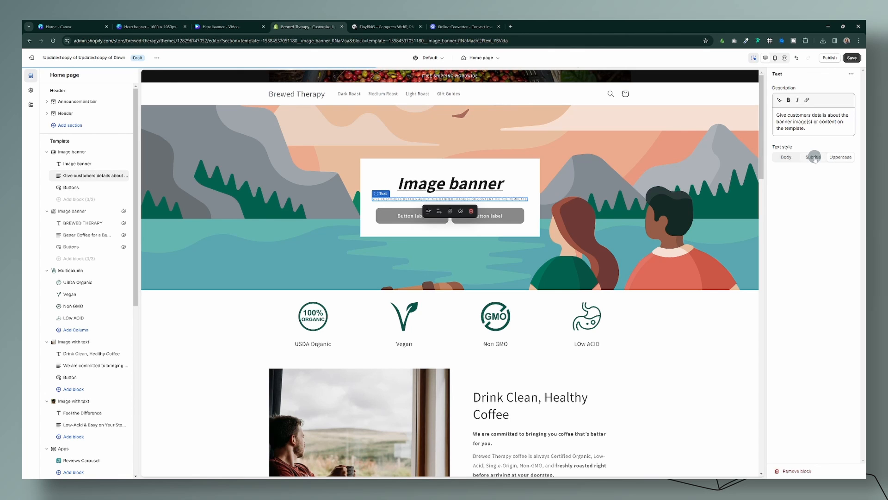
pyautogui.click(841, 156)
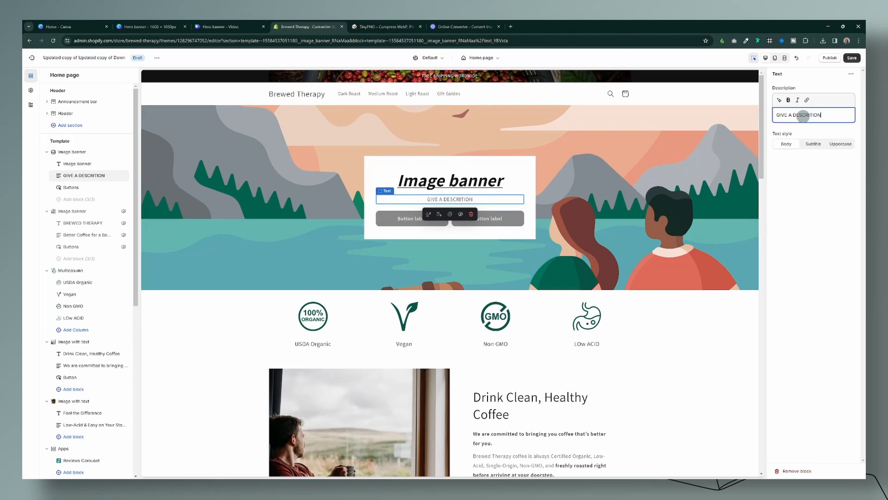
pyautogui.click(841, 144)
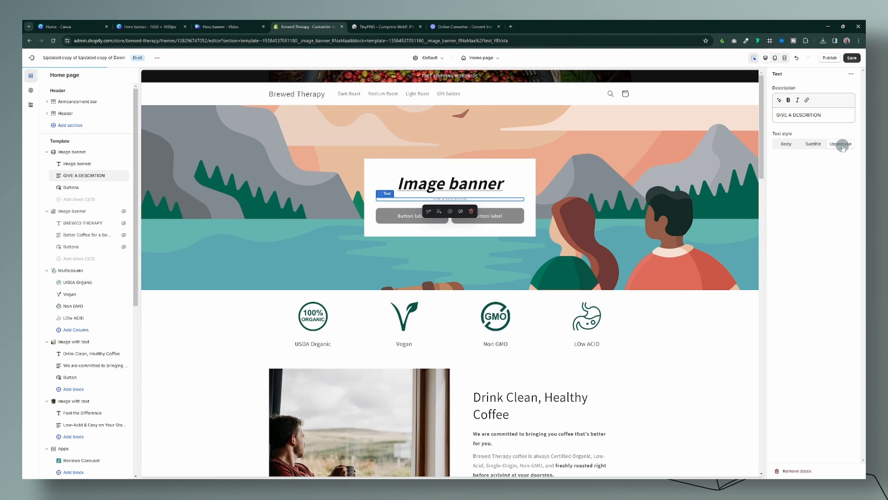
pyautogui.click(784, 144)
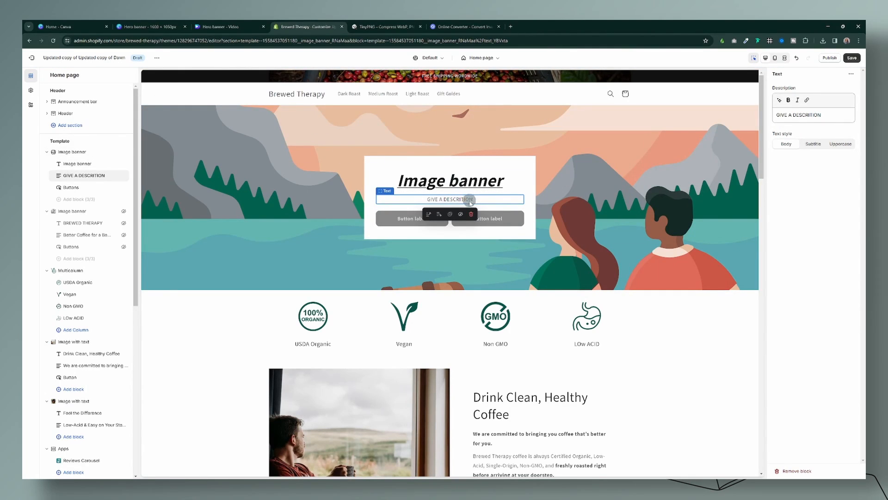
# Hide the new image banner's second button by clearing its label, and save the theme changes.
pyautogui.click(77, 188)
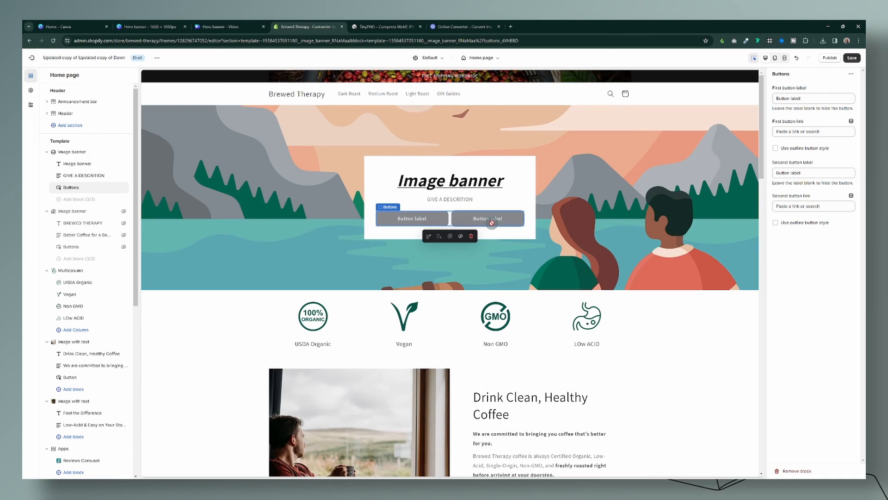
pyautogui.click(807, 172)
pyautogui.moveTo(807, 172); pyautogui.dragTo(761, 171)
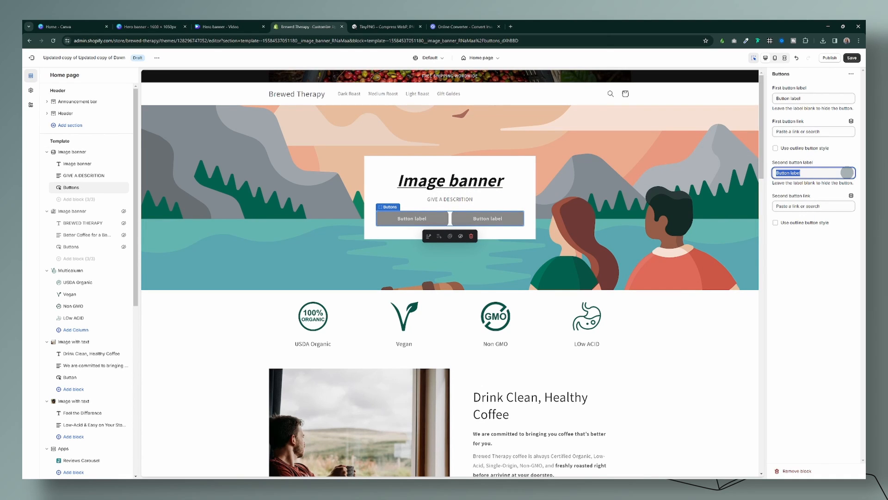
pyautogui.press('BackSpace')
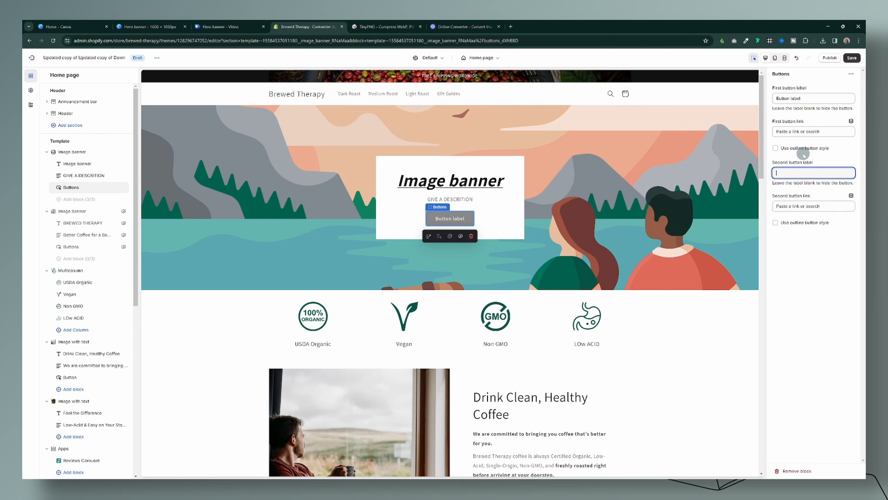
pyautogui.click(31, 90)
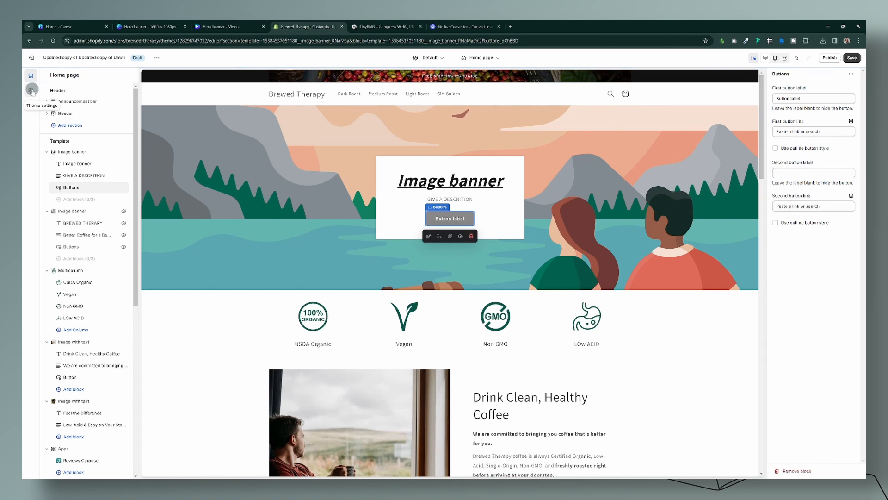
pyautogui.click(854, 59)
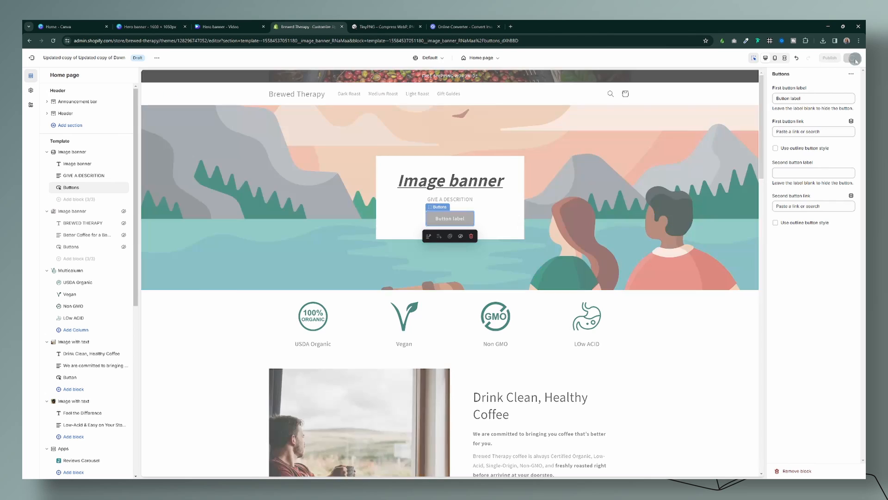
# Examine the border and shadow options for buttons in the theme settings, and return to the banner's description block.
pyautogui.click(29, 92)
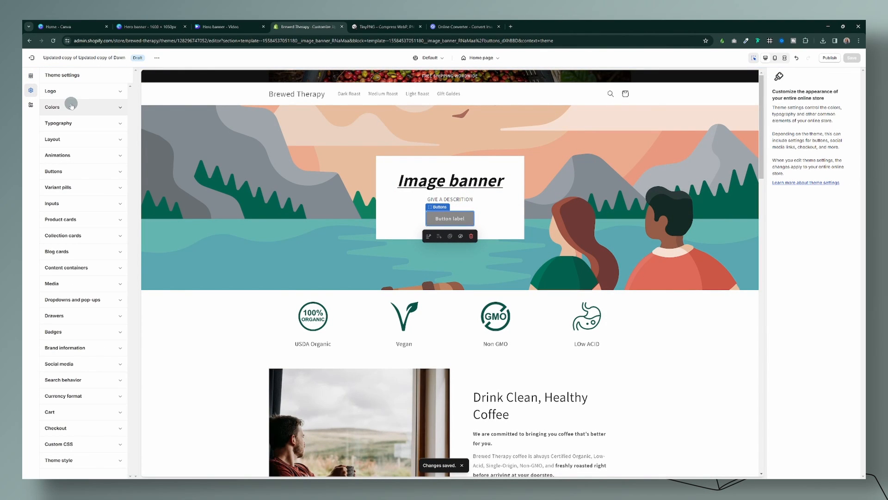
pyautogui.click(84, 171)
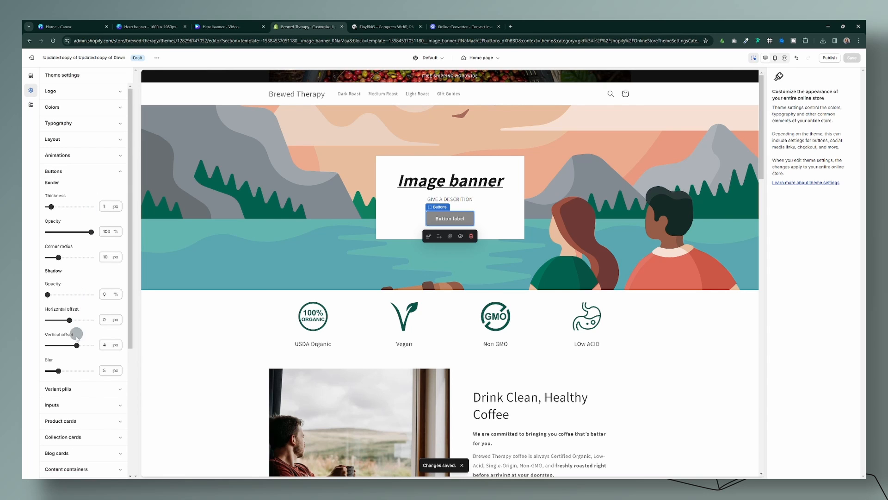
pyautogui.click(486, 201)
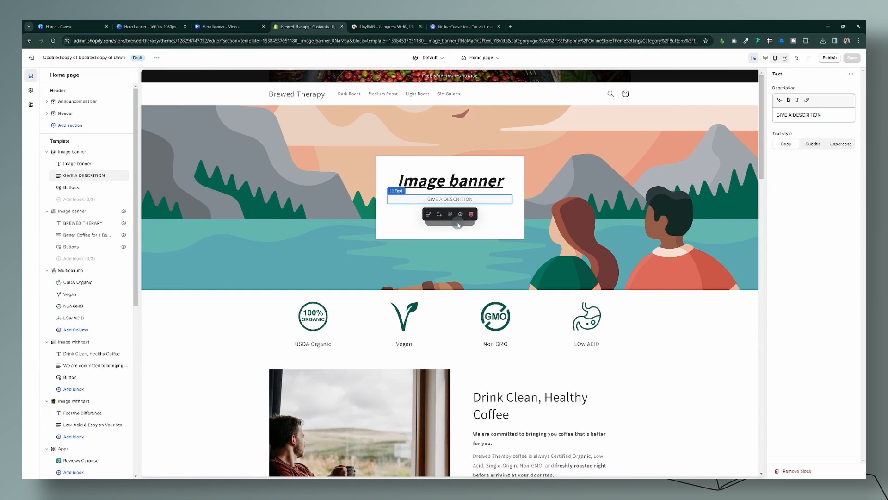
# Enable the outline button style for the new image banner's first button.
pyautogui.click(74, 187)
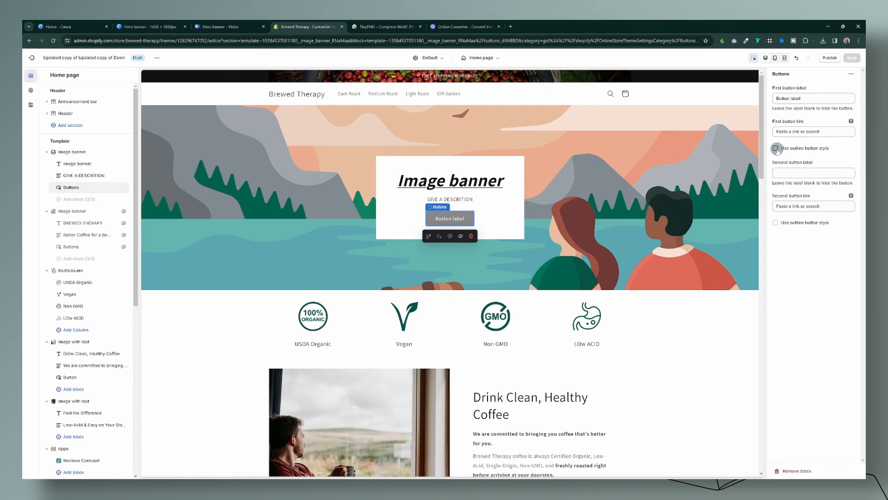
pyautogui.click(776, 149)
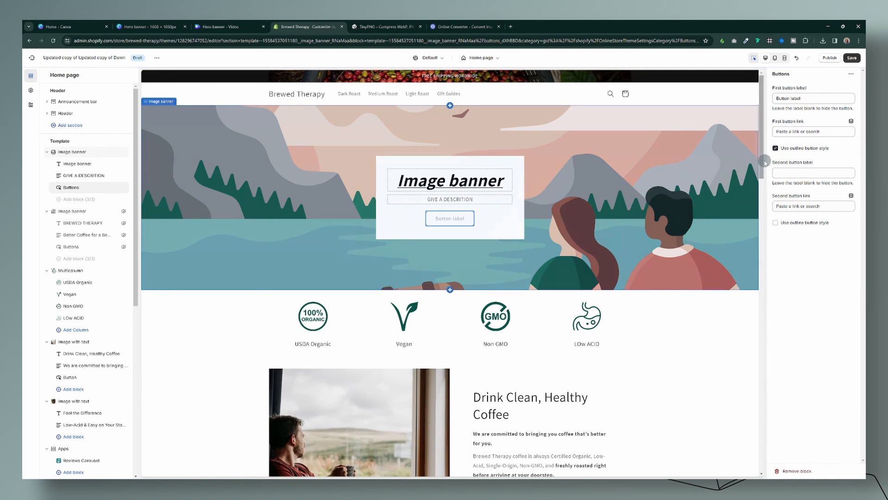
pyautogui.click(666, 216)
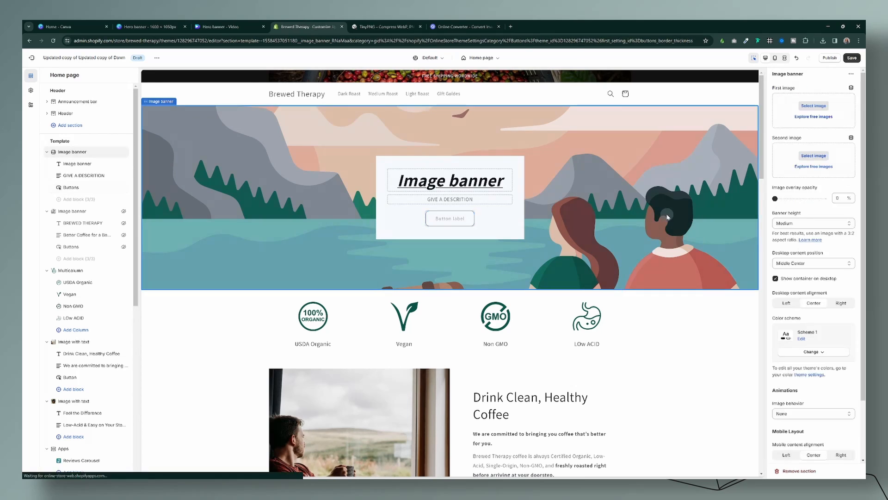
pyautogui.click(74, 187)
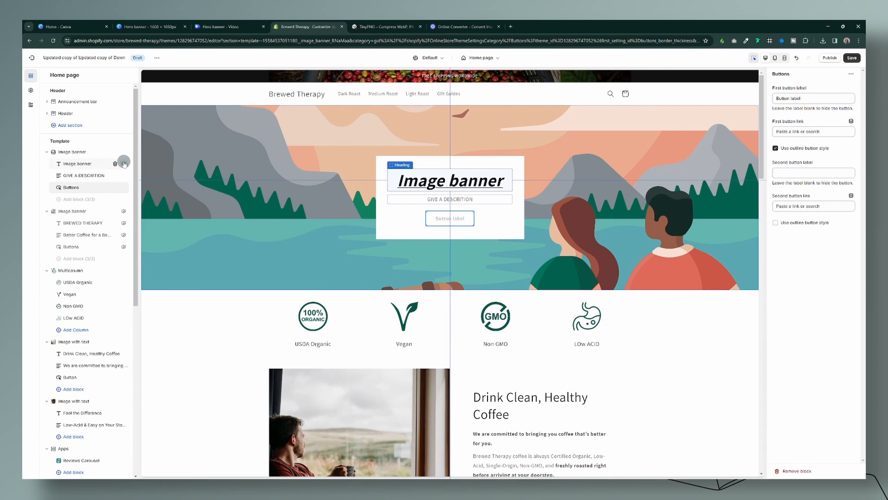
# Try hiding and showing the new banner's heading, and delete its heading, text and buttons blocks.
pyautogui.click(124, 164)
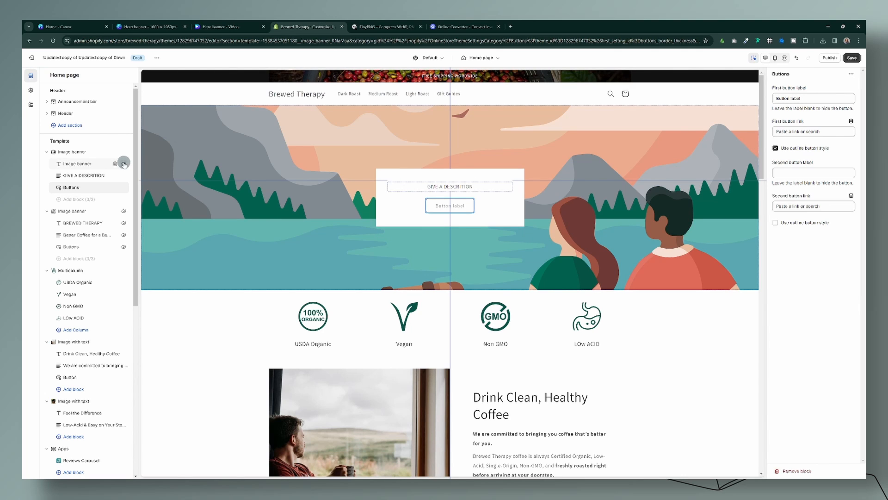
pyautogui.click(124, 163)
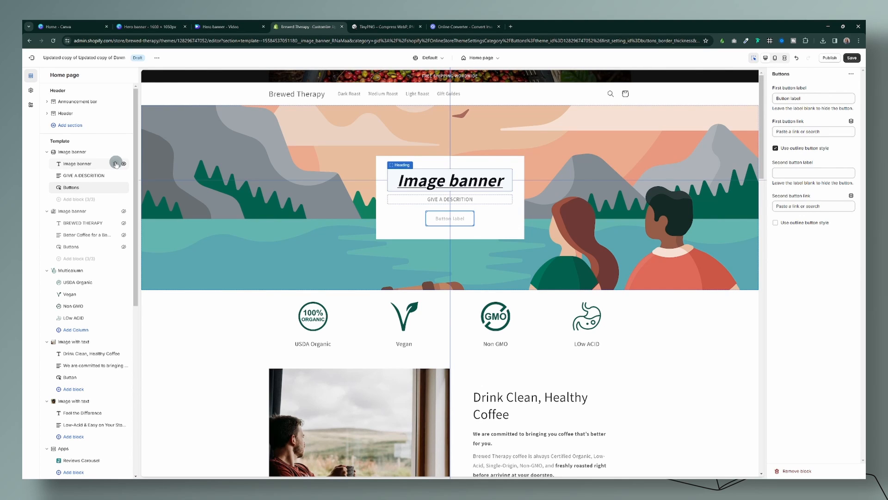
pyautogui.click(115, 164)
pyautogui.click(116, 164)
pyautogui.click(116, 164)
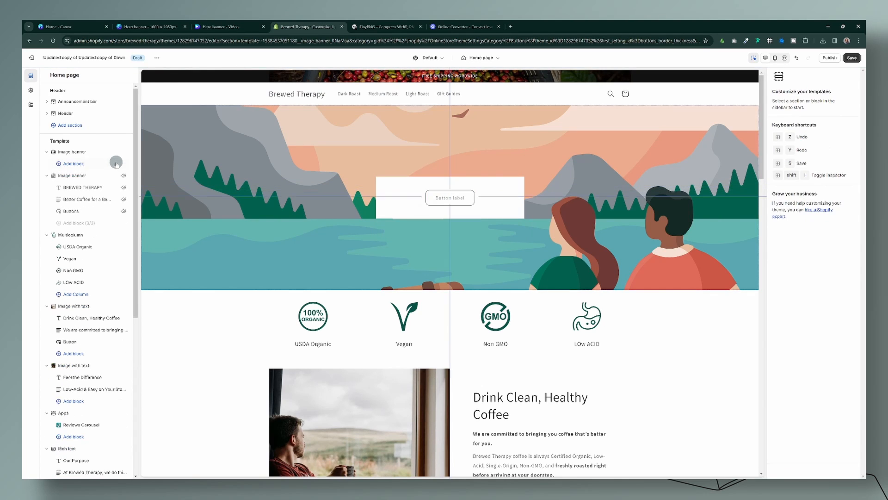
# Check which block types can be added to the emptied image banner without adding one.
pyautogui.click(78, 154)
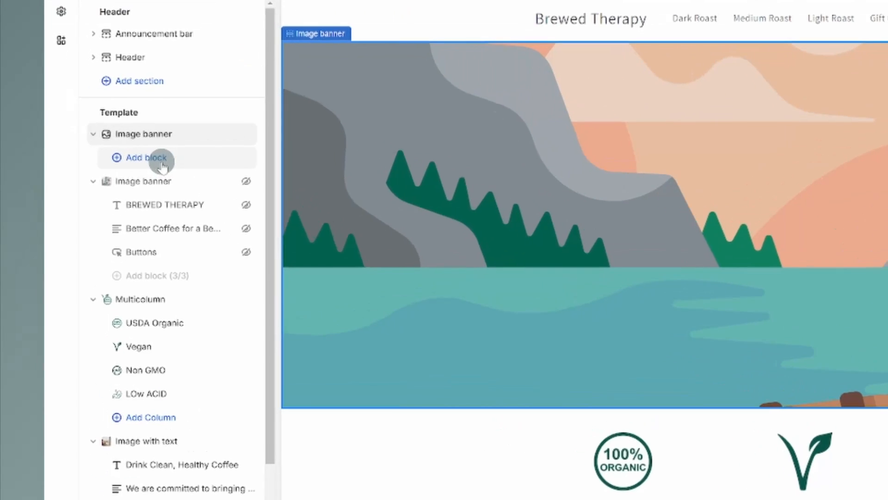
pyautogui.click(73, 165)
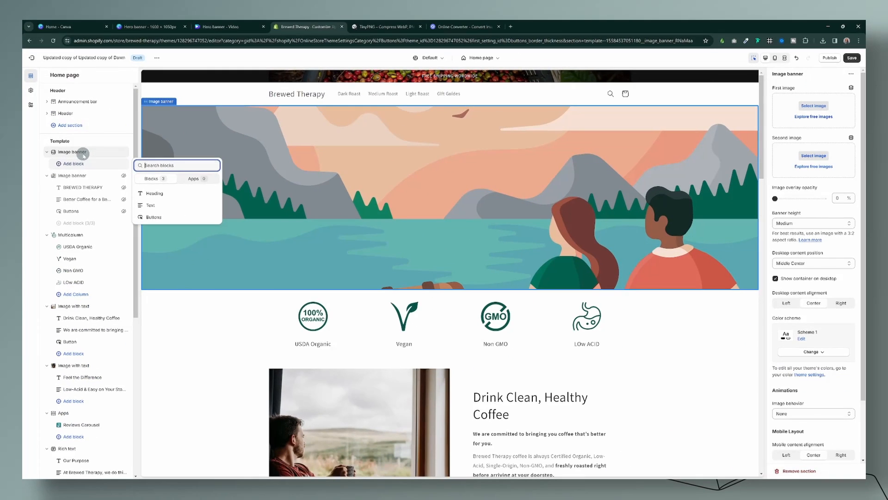
pyautogui.click(84, 152)
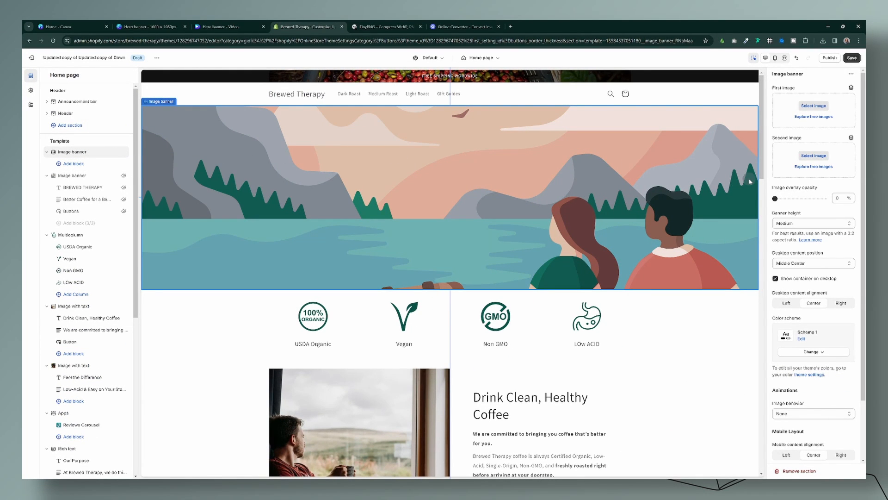
# Upload the 50% sale spring-collection picture and use it as the new image banner's first image.
pyautogui.click(818, 105)
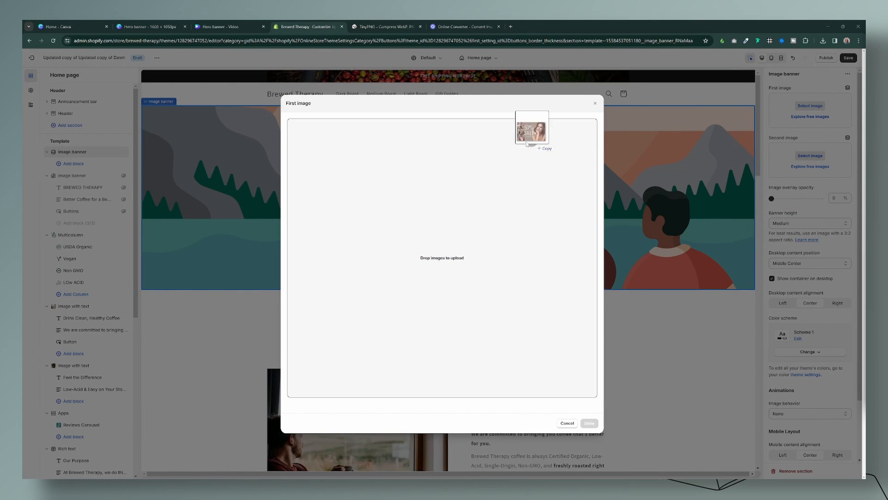
pyautogui.moveTo(532, 141); pyautogui.dragTo(437, 203)
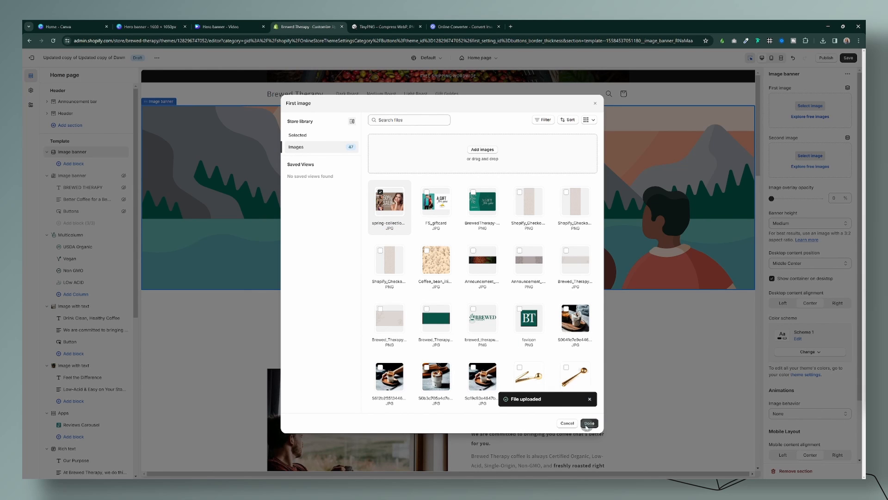
pyautogui.click(590, 423)
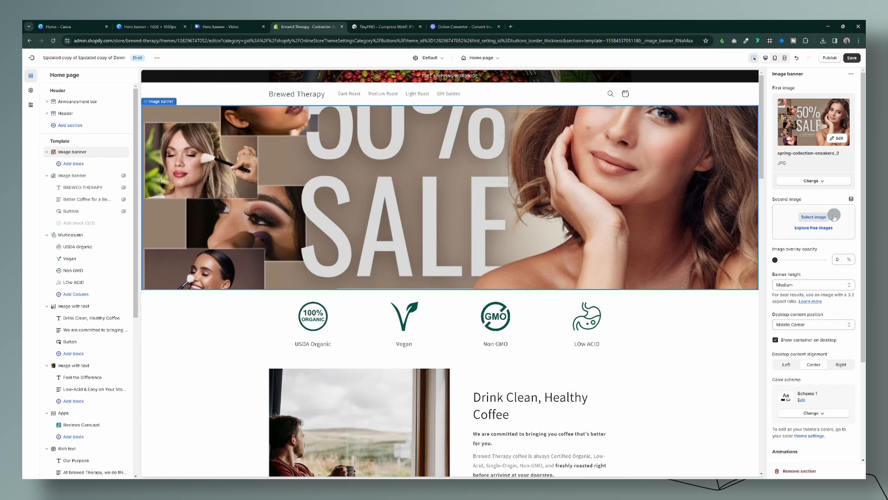
# Set the new banner's image overlay opacity to 50% and save the changes.
pyautogui.scroll(-1, 833, 217)
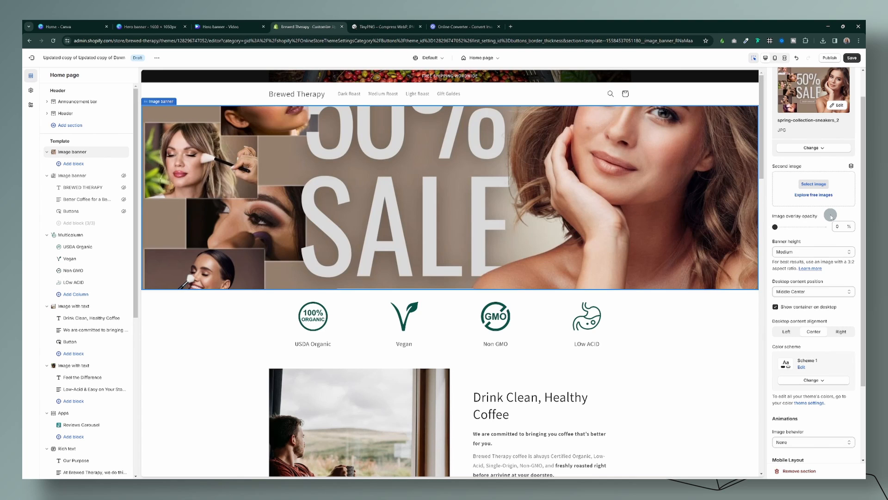
pyautogui.scroll(-1, 830, 217)
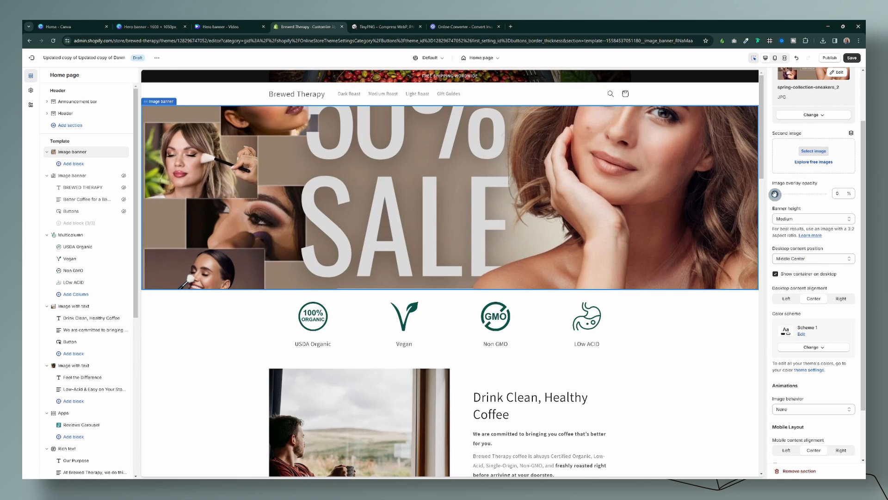
pyautogui.moveTo(776, 194); pyautogui.dragTo(799, 193)
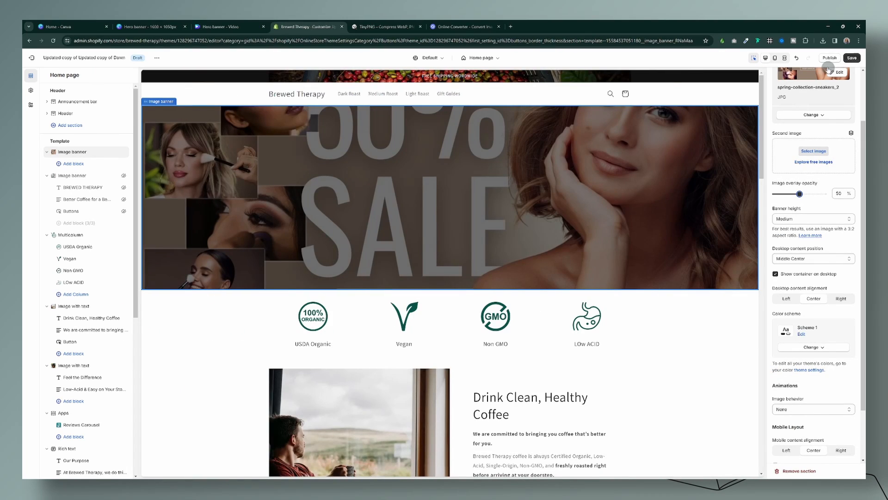
pyautogui.click(141, 58)
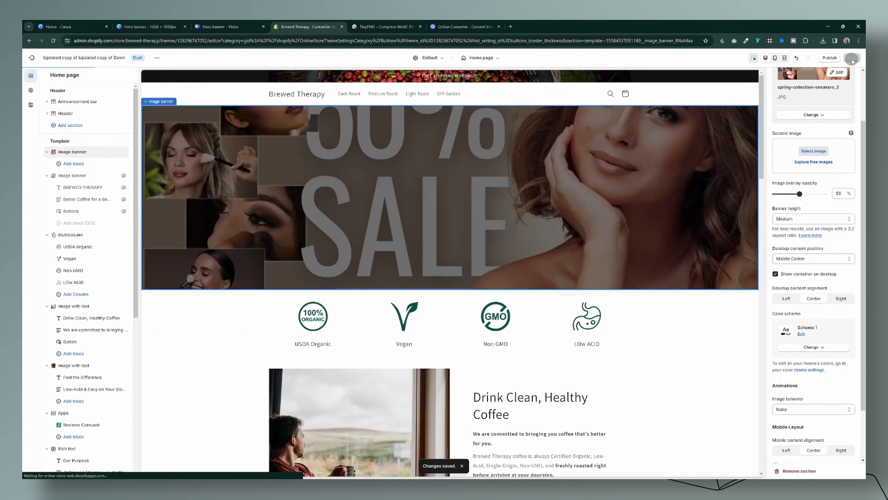
# Open the Themes page in a new tab, customize the live Dawn theme, and select its coffee image banner.
pyautogui.rightClick(33, 58)
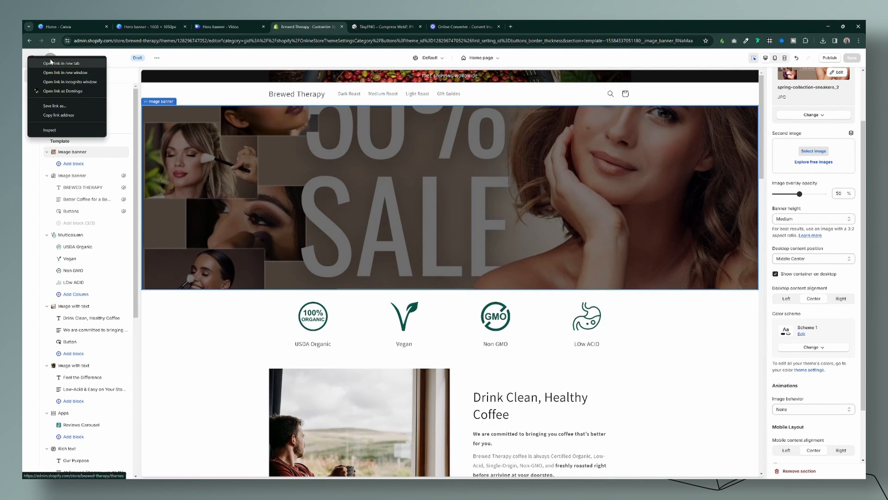
pyautogui.click(51, 62)
pyautogui.click(385, 28)
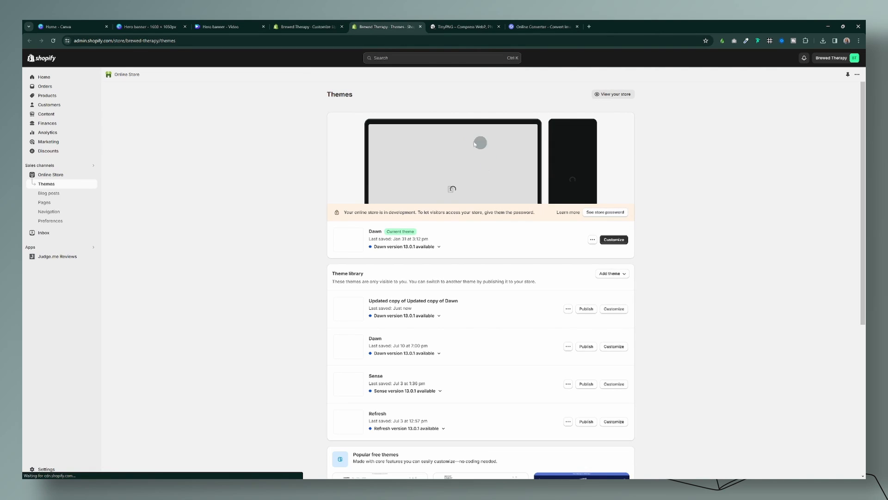
pyautogui.click(614, 239)
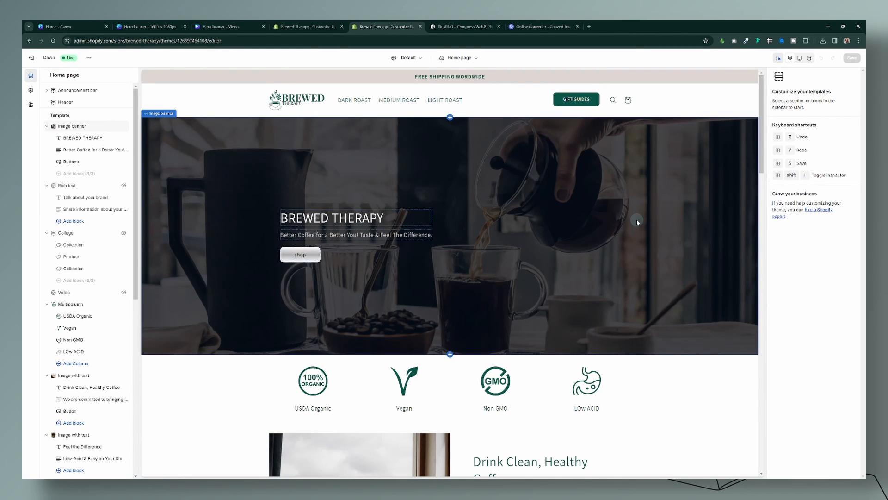
pyautogui.click(637, 222)
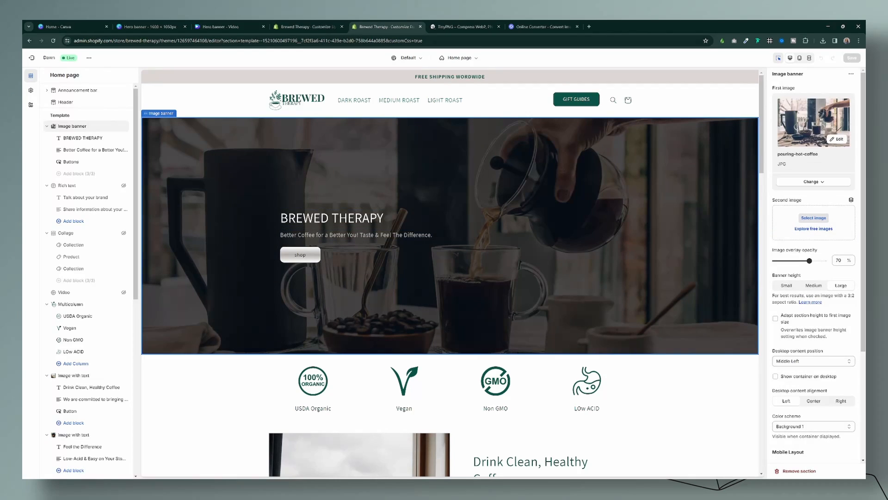
# Try an image overlay opacity of 0% on the live theme's coffee banner and raise the overlay again.
pyautogui.click(829, 260)
pyautogui.moveTo(810, 260); pyautogui.dragTo(749, 258)
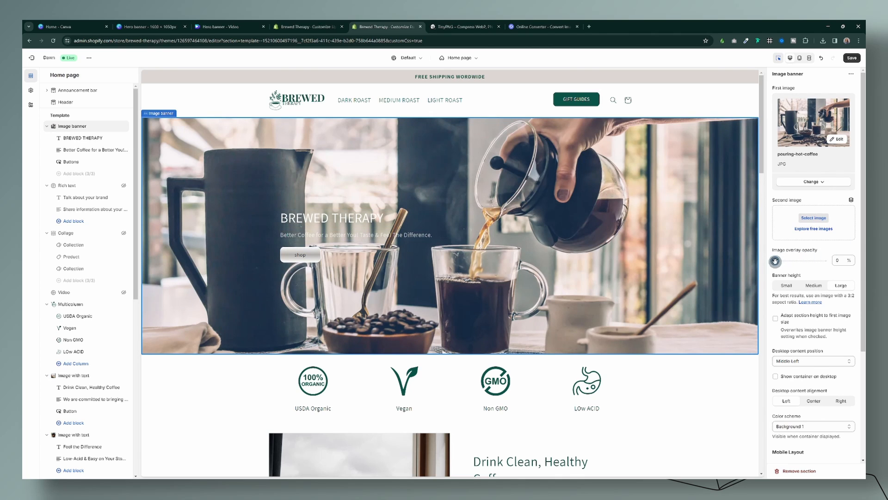
pyautogui.moveTo(775, 261); pyautogui.dragTo(809, 261)
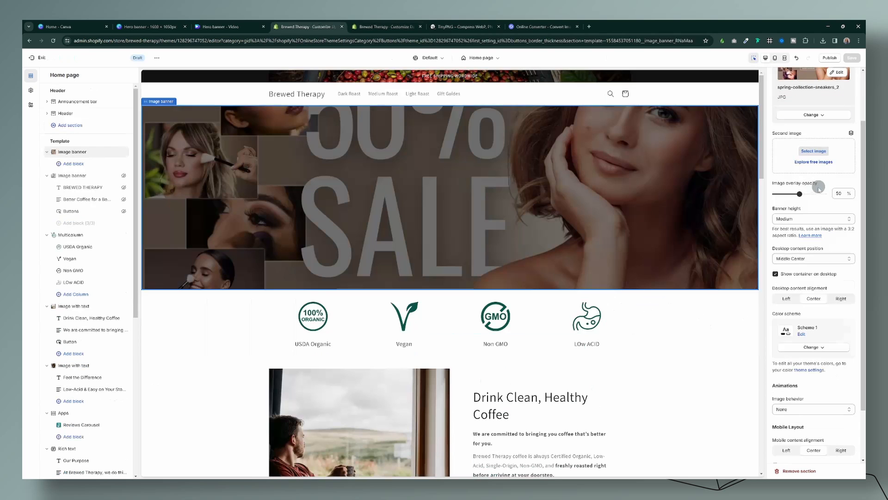
# Set the new banner's image overlay opacity to 0% and its banner height to Adapt to first image.
pyautogui.moveTo(816, 193); pyautogui.dragTo(799, 193)
pyautogui.moveTo(797, 193); pyautogui.dragTo(775, 193)
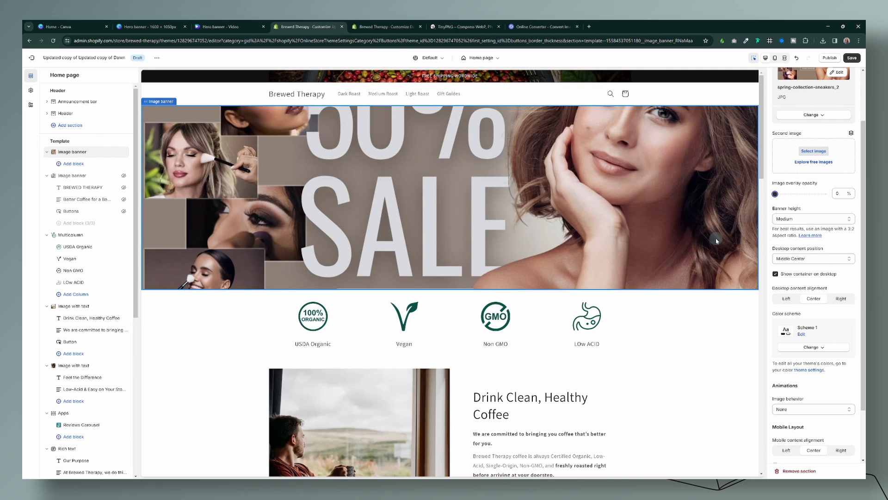
pyautogui.click(809, 218)
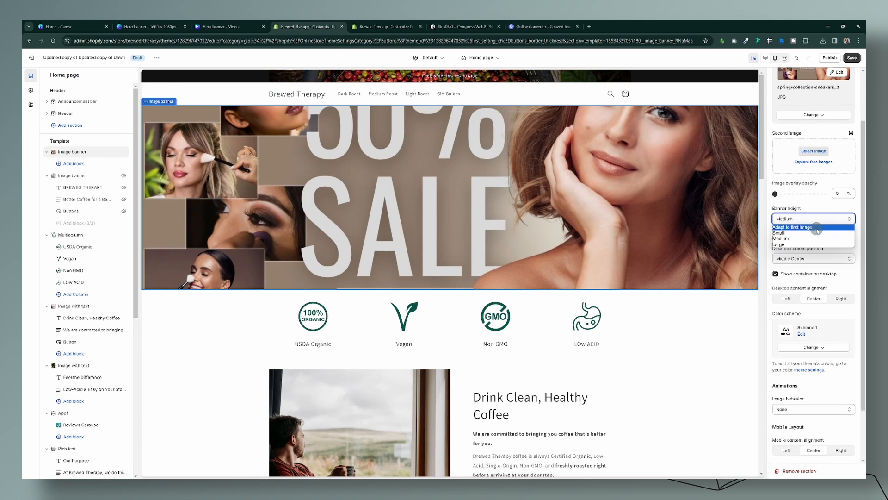
pyautogui.click(792, 227)
pyautogui.scroll(2, 827, 113)
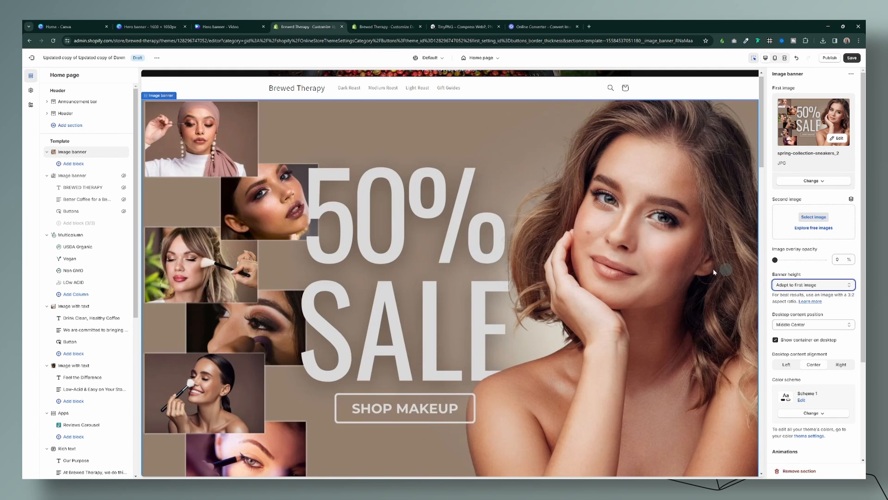
pyautogui.scroll(-2, 714, 236)
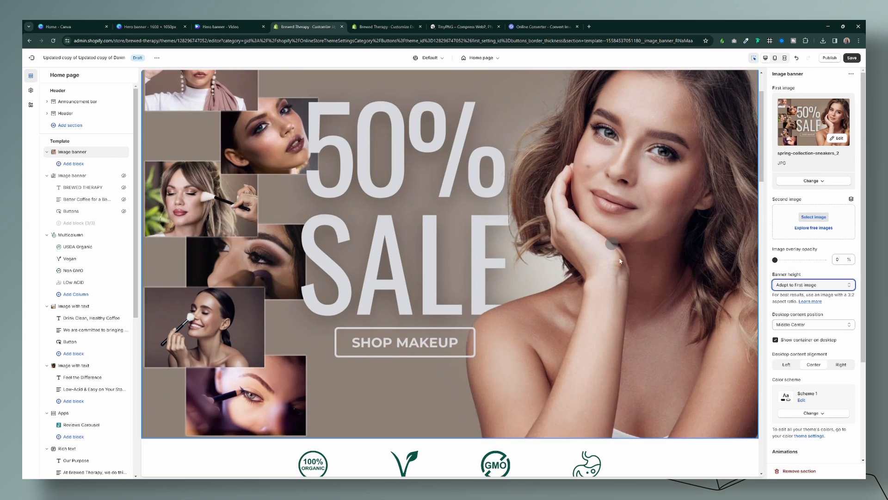
pyautogui.scroll(1, 673, 247)
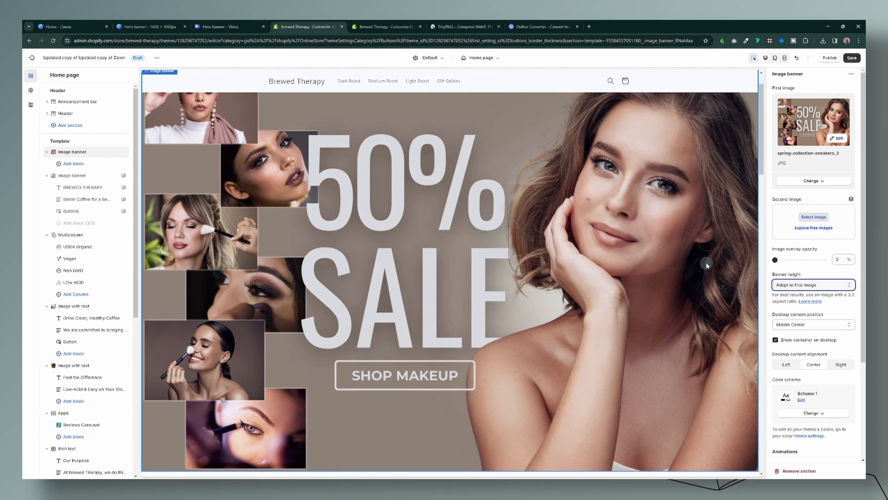
pyautogui.click(804, 286)
pyautogui.click(804, 294)
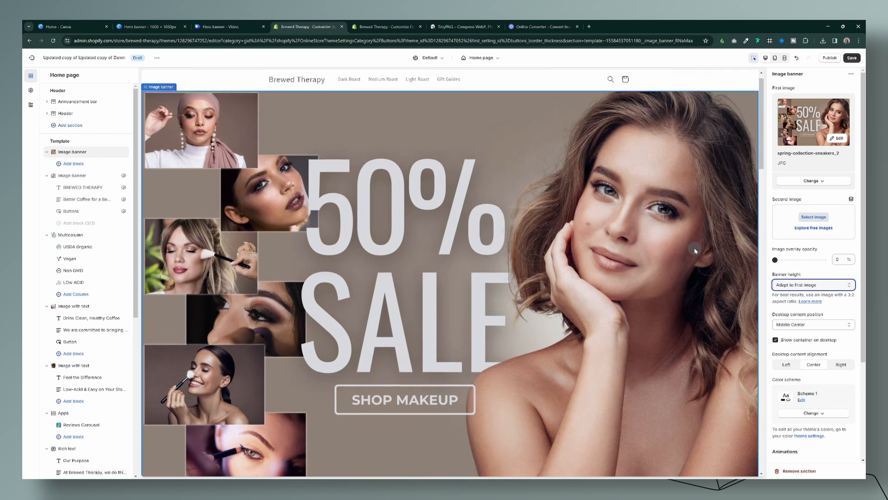
pyautogui.scroll(-2, 700, 249)
pyautogui.scroll(1, 709, 318)
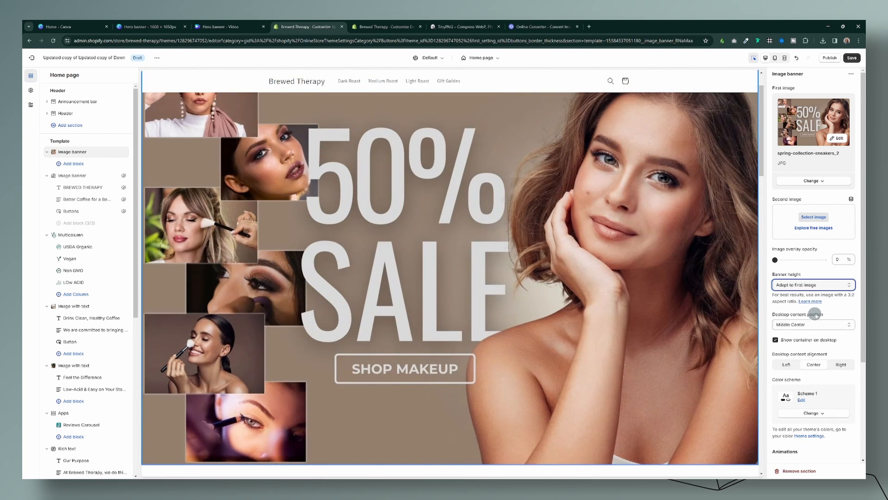
pyautogui.scroll(-1, 819, 315)
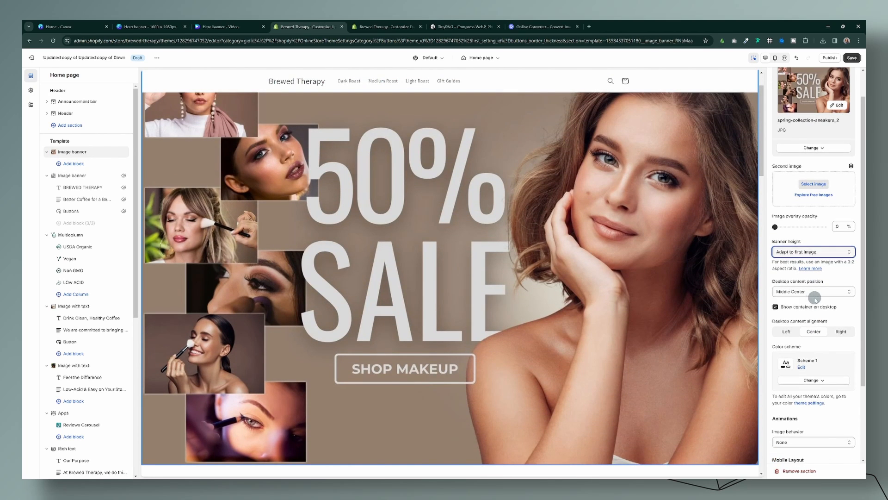
# Switch to the live theme, try Middle Right for the coffee banner's desktop content position, and set it to Bottom Center.
pyautogui.click(73, 164)
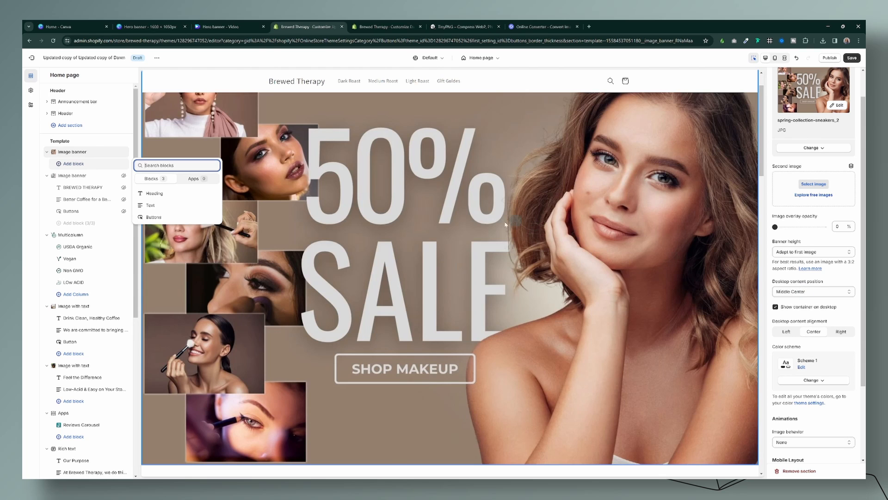
pyautogui.click(376, 27)
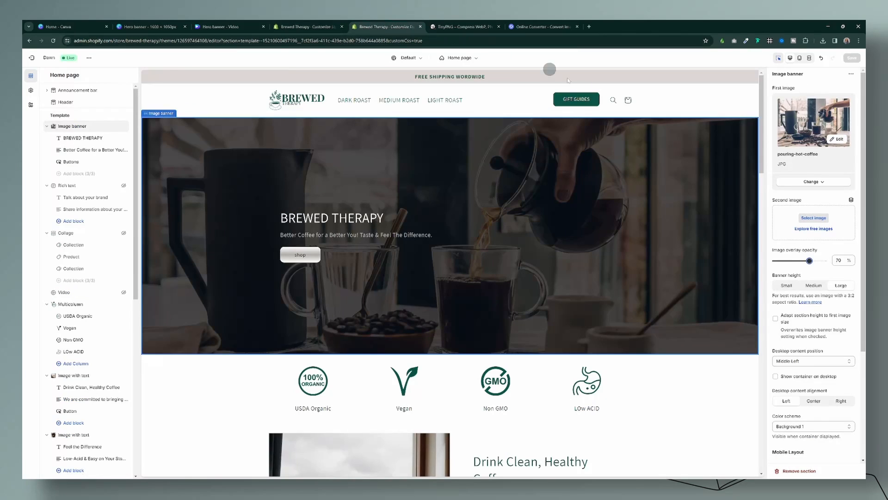
pyautogui.scroll(-2, 809, 361)
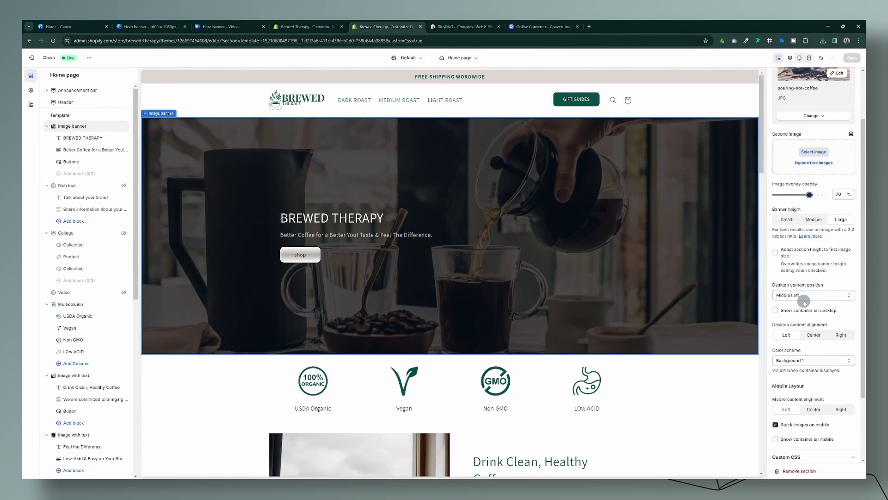
pyautogui.click(811, 295)
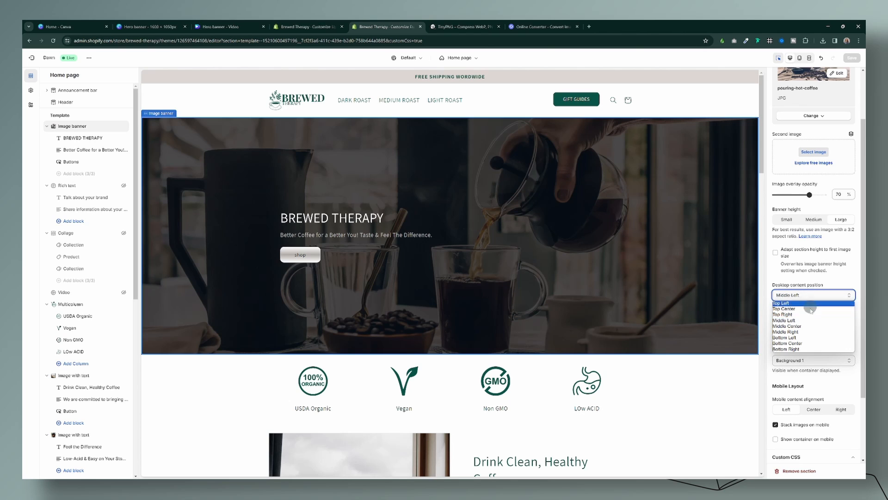
pyautogui.click(810, 332)
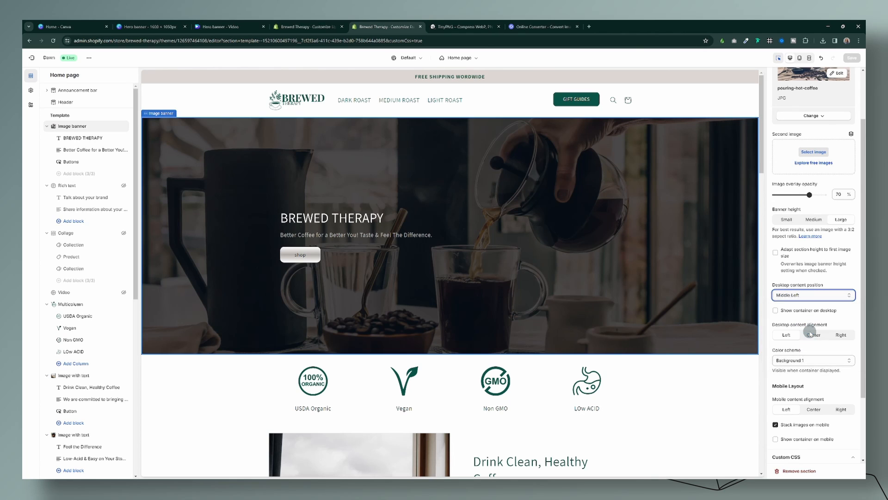
pyautogui.click(812, 296)
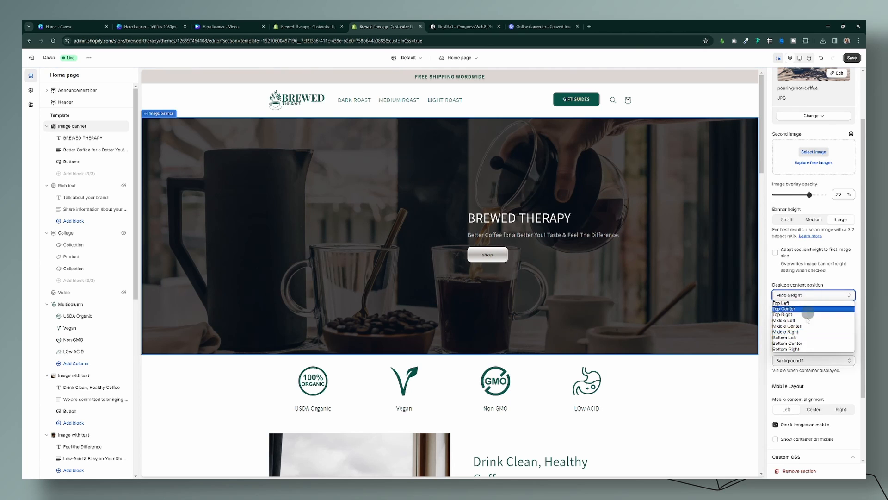
pyautogui.click(806, 343)
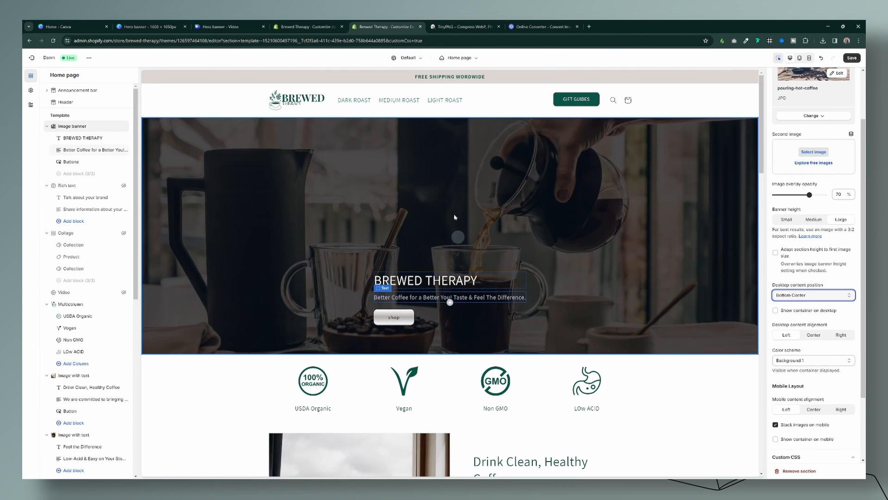
# Return to the draft theme and examine the desktop content position options of the 50% sale banner.
pyautogui.click(324, 26)
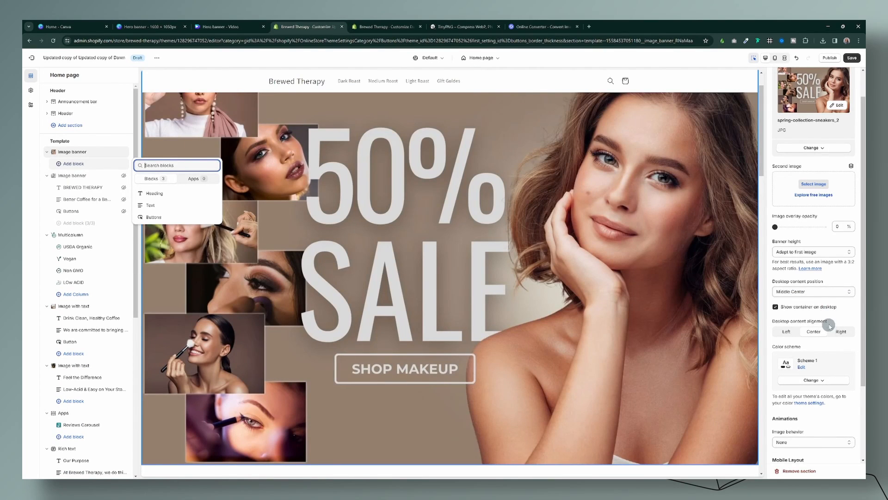
pyautogui.scroll(-2, 837, 306)
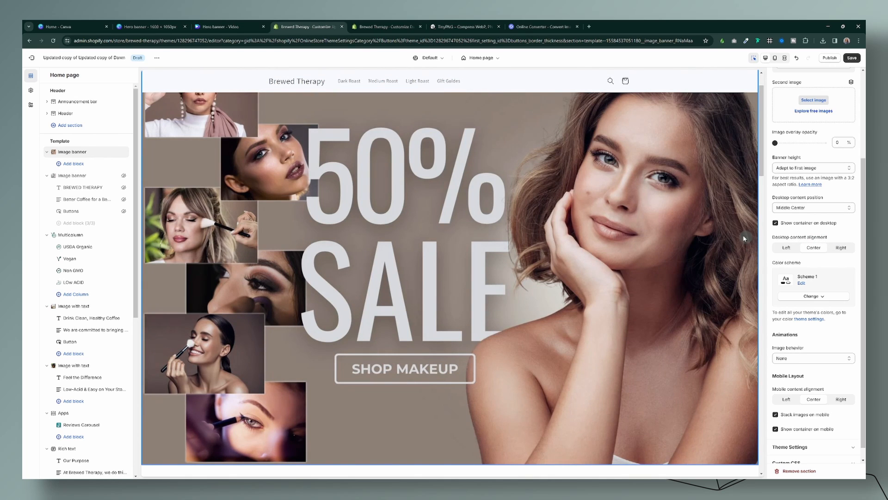
pyautogui.click(813, 206)
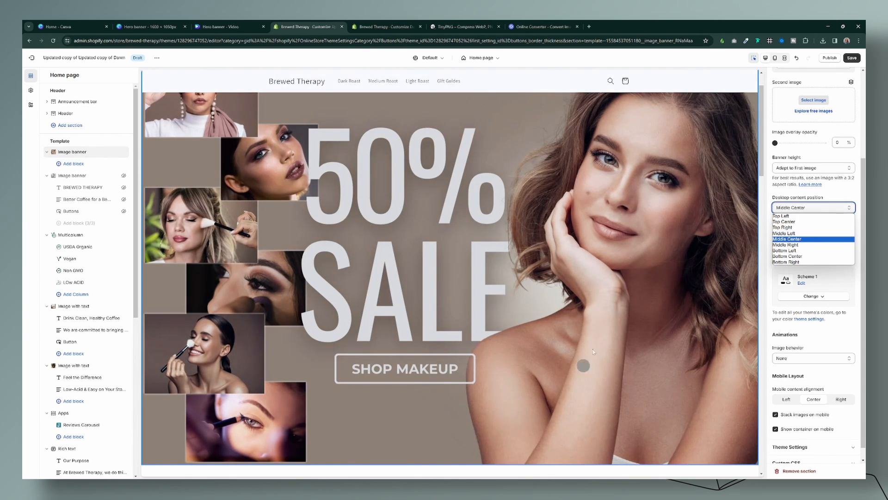
pyautogui.click(861, 227)
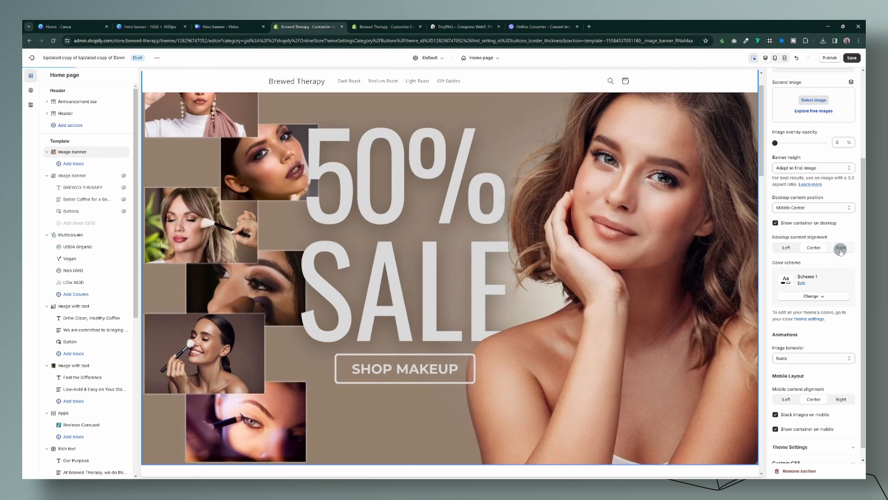
pyautogui.scroll(1, 671, 241)
# On the live theme's coffee banner, try Center for the desktop content alignment and set it to Right.
pyautogui.click(381, 29)
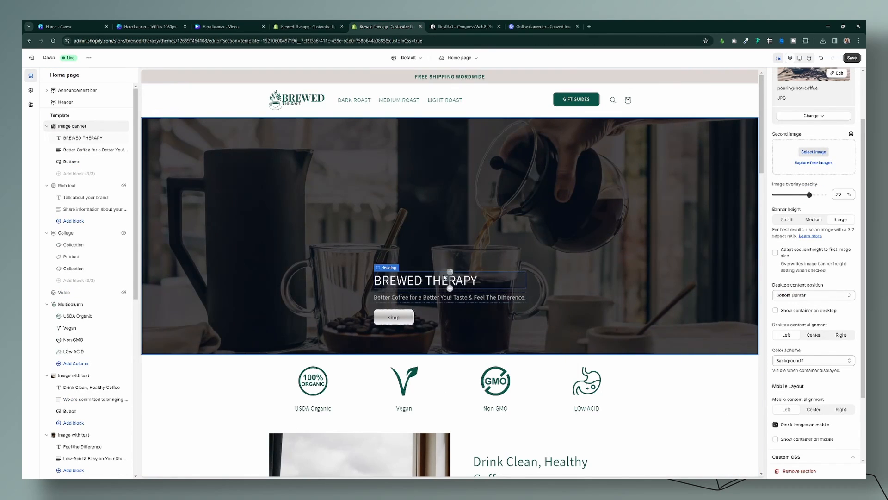
pyautogui.click(815, 336)
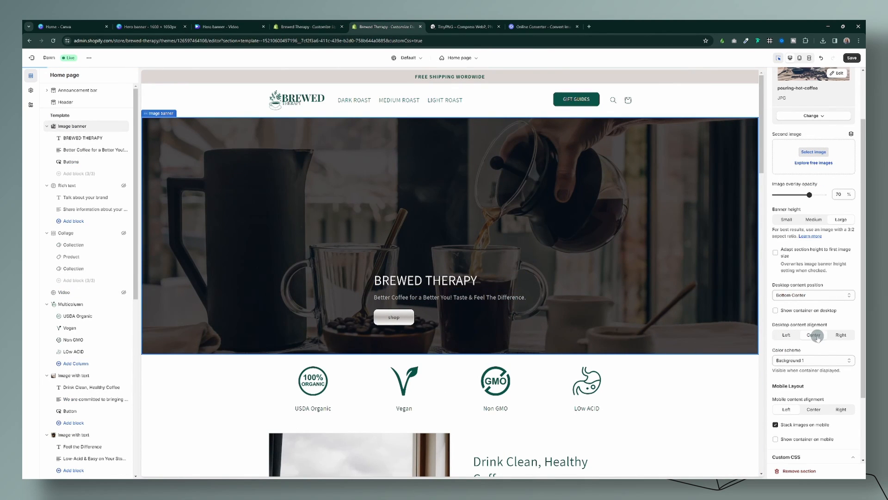
pyautogui.click(845, 337)
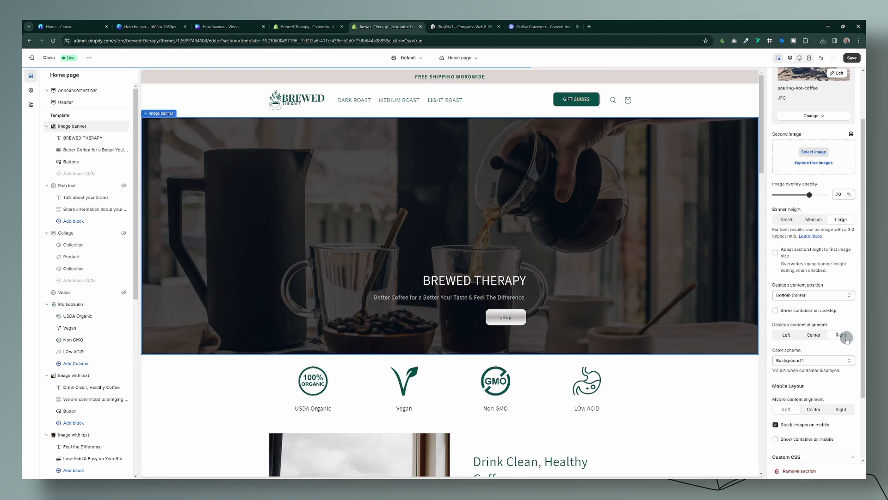
# Return to the draft theme and examine the color scheme options for the 50% sale banner.
pyautogui.click(337, 28)
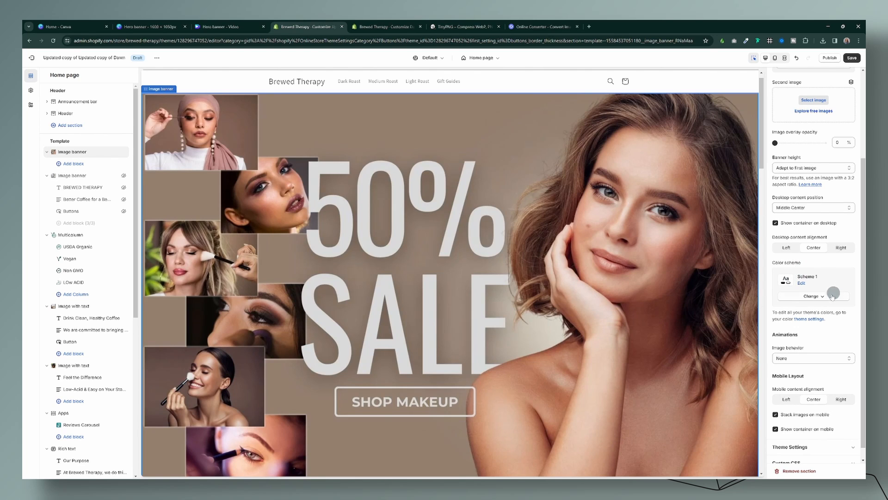
pyautogui.click(829, 298)
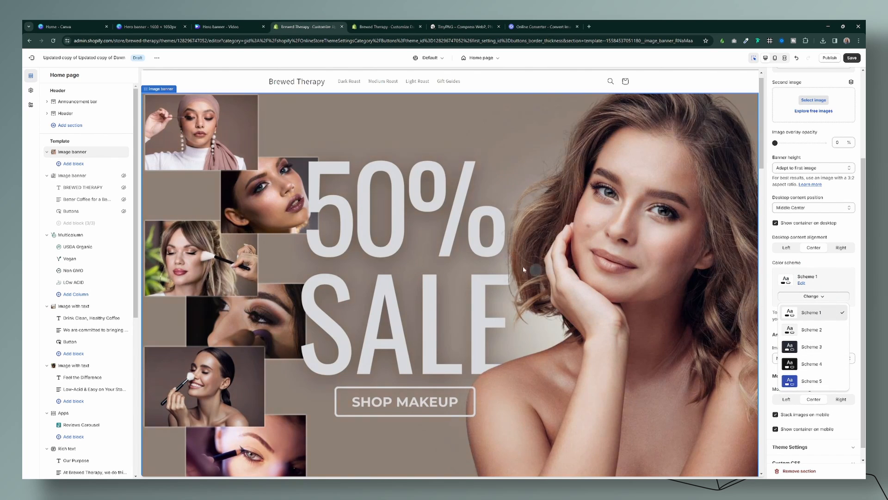
pyautogui.click(829, 258)
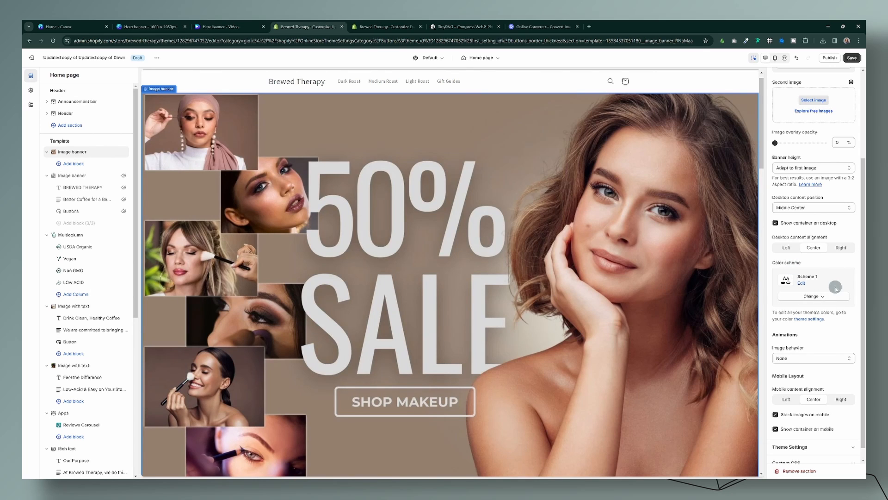
# Try the Ambient movement and Fixed background position image behaviors on the 50% sale banner.
pyautogui.scroll(-2, 839, 285)
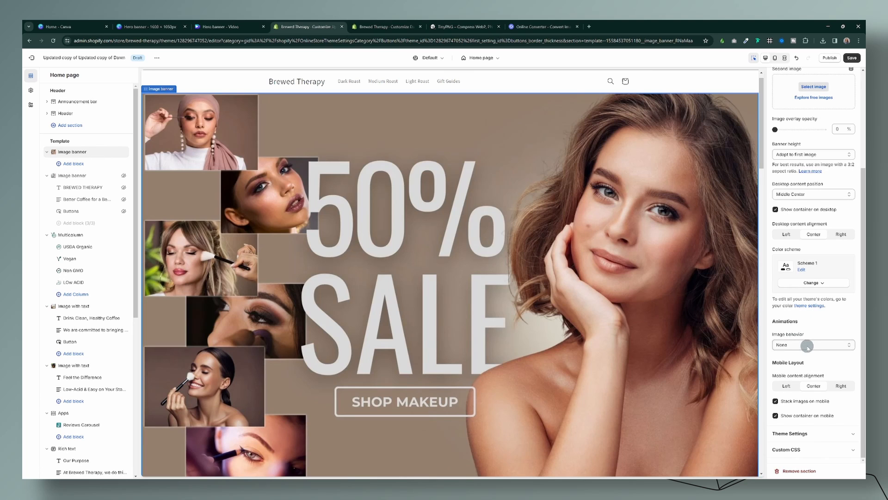
pyautogui.click(807, 346)
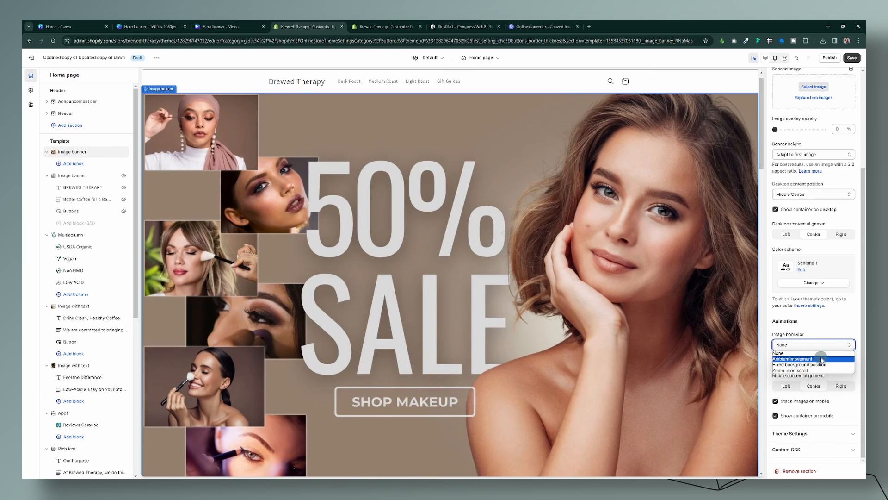
pyautogui.click(822, 359)
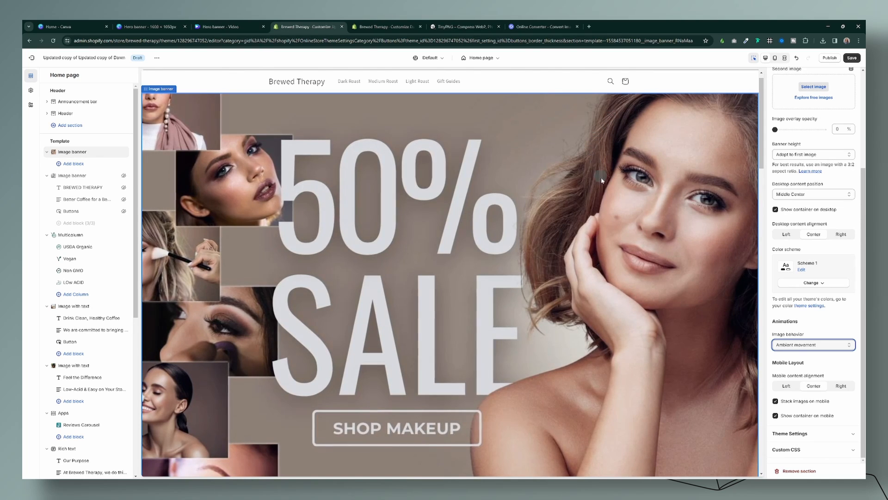
pyautogui.click(821, 346)
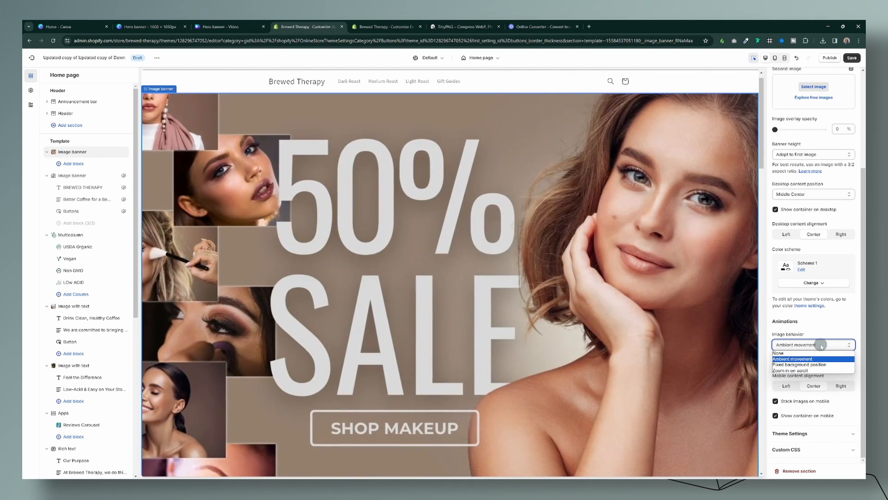
pyautogui.click(831, 368)
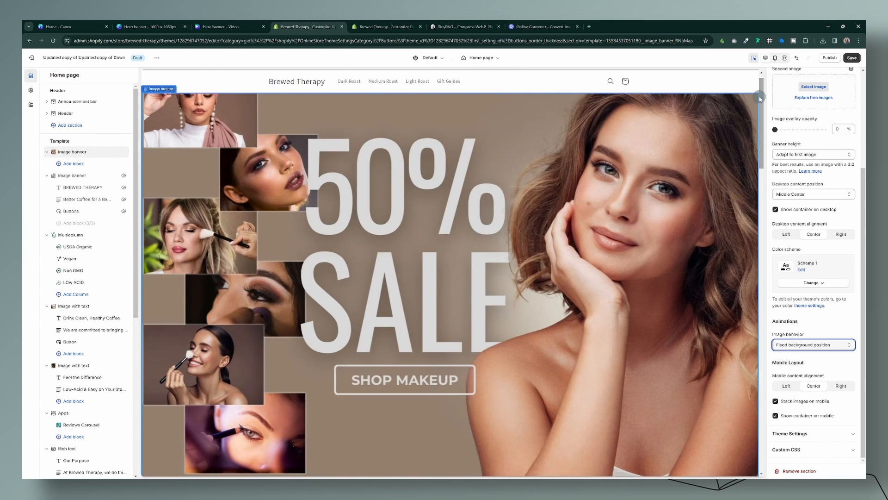
pyautogui.moveTo(761, 95)
pyautogui.mouseDown()
pyautogui.moveTo(755, 196)
pyautogui.moveTo(764, 90)
pyautogui.mouseUp()
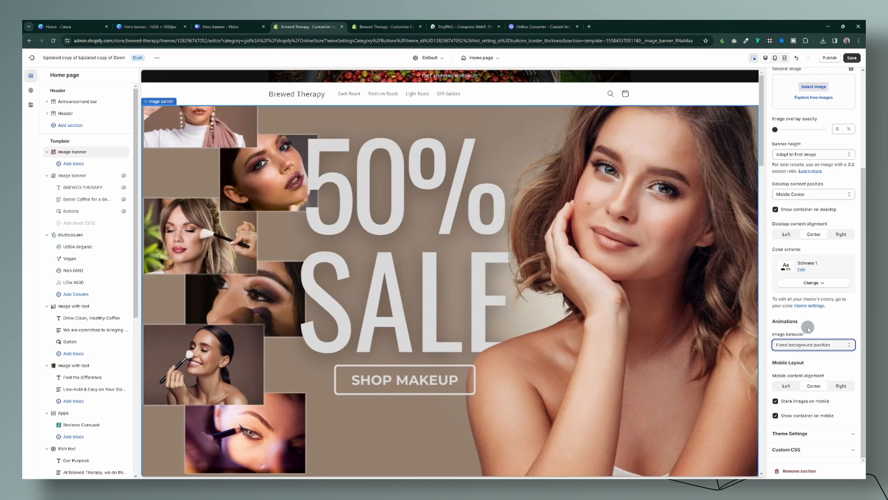
# Set the 50% sale banner's image behavior to Zoom in on scroll.
pyautogui.click(810, 344)
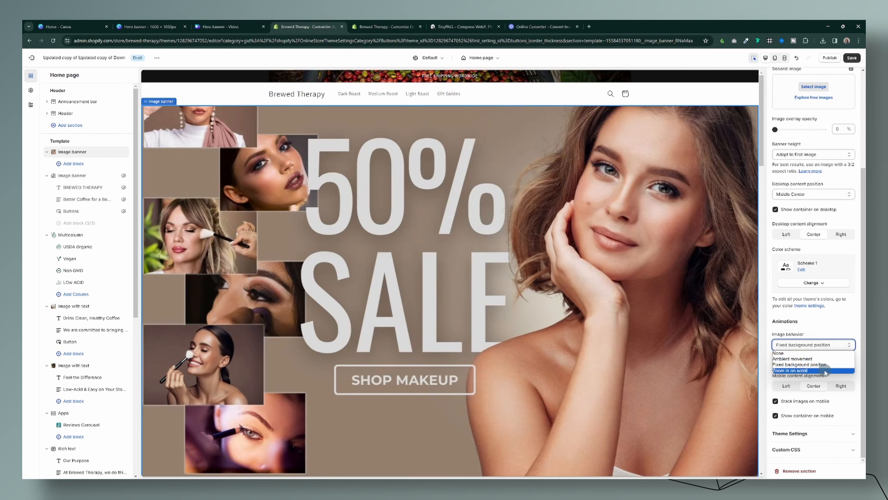
pyautogui.click(826, 370)
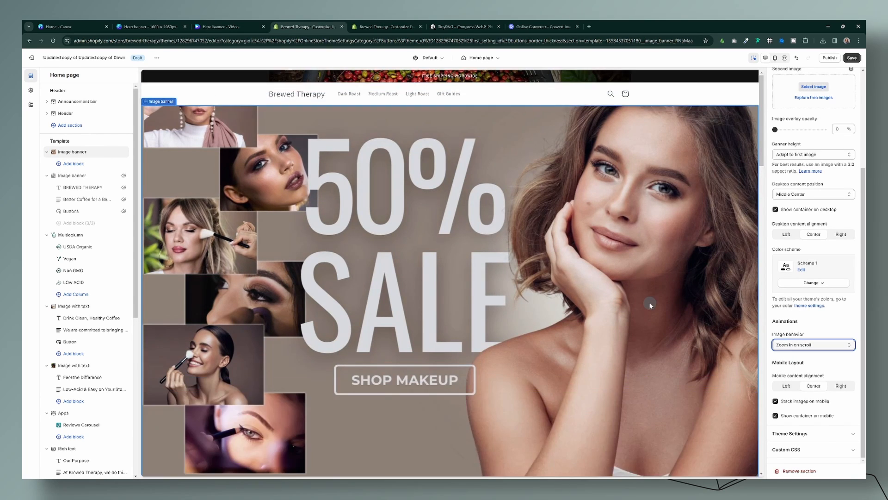
# Compare the live and draft themes' image banner settings and check the live Dawn theme's version.
pyautogui.click(388, 26)
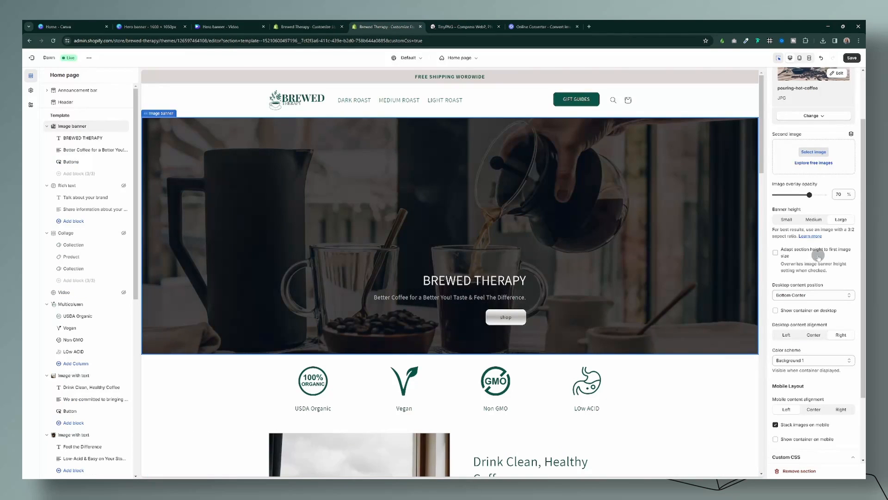
pyautogui.scroll(-1, 827, 298)
pyautogui.scroll(2, 827, 299)
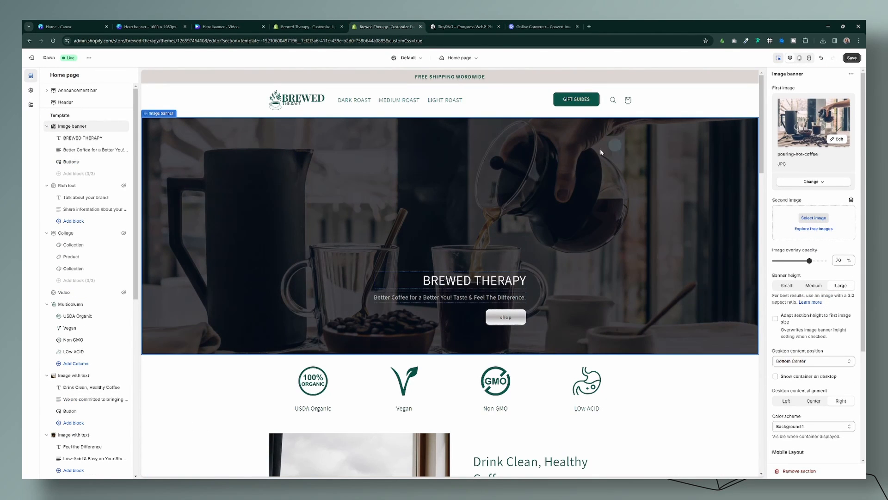
pyautogui.click(318, 25)
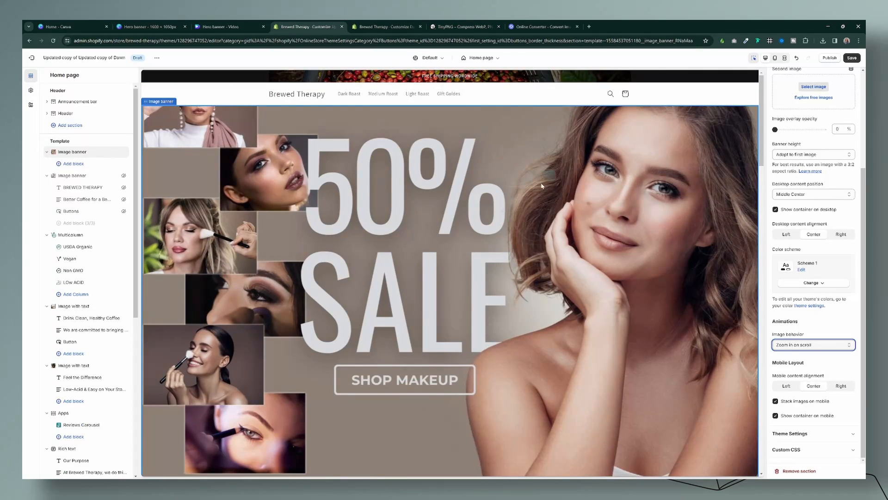
pyautogui.click(388, 26)
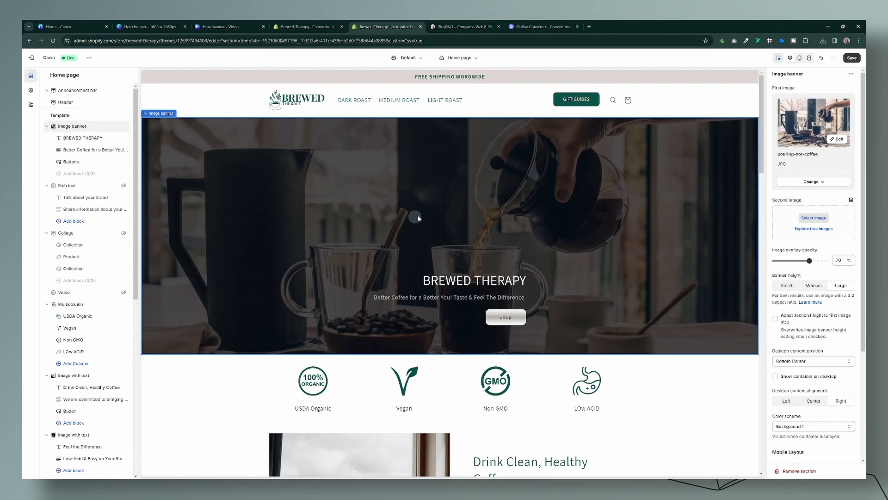
pyautogui.click(89, 57)
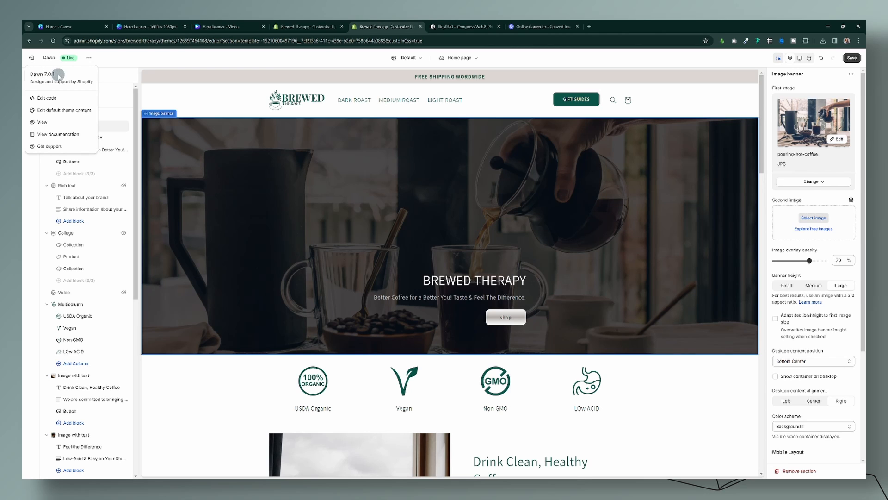
pyautogui.scroll(-2, 846, 370)
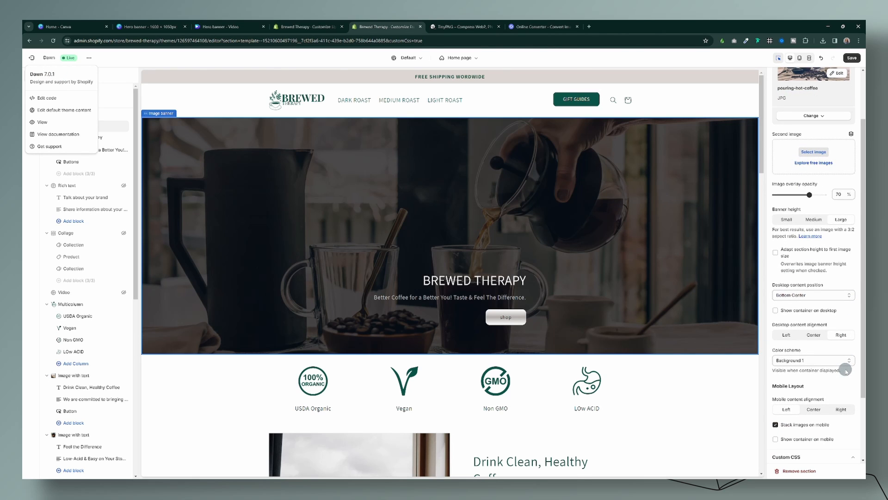
# In the draft theme, preview the 50% sale banner's Zoom in on scroll effect and set its image behavior to None.
pyautogui.click(305, 33)
pyautogui.click(810, 345)
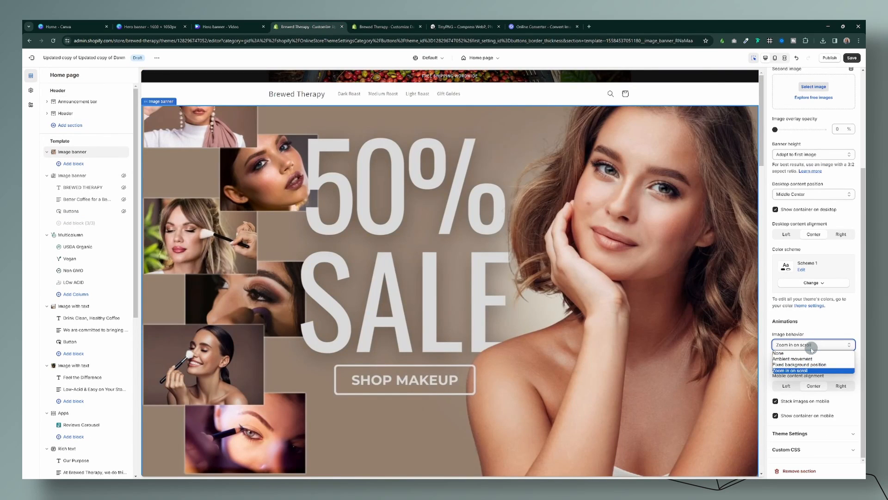
pyautogui.click(813, 371)
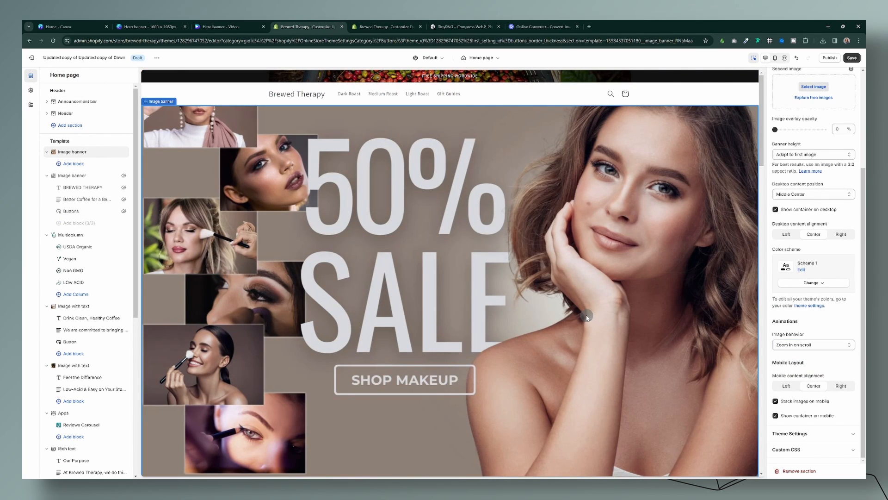
pyautogui.scroll(-4, 586, 317)
pyautogui.scroll(4, 532, 287)
pyautogui.click(810, 345)
pyautogui.click(836, 319)
pyautogui.click(807, 369)
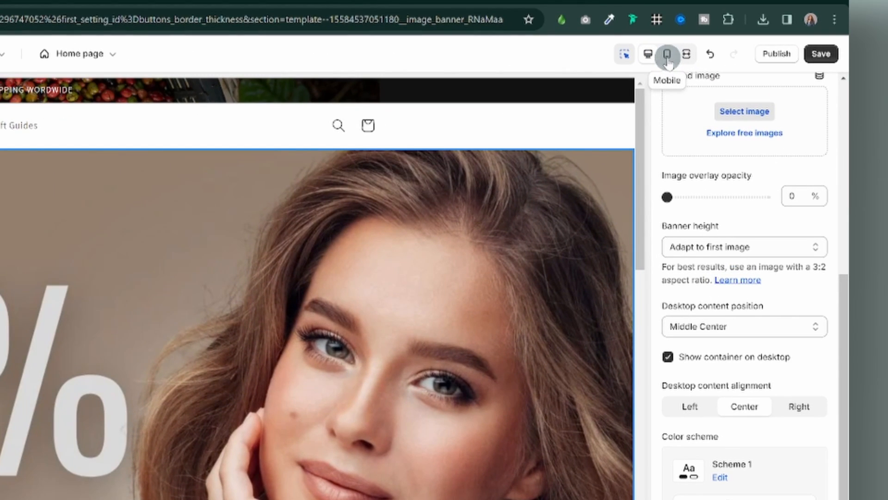
# Preview the home page on mobile in both the draft theme and the live theme.
pyautogui.click(668, 59)
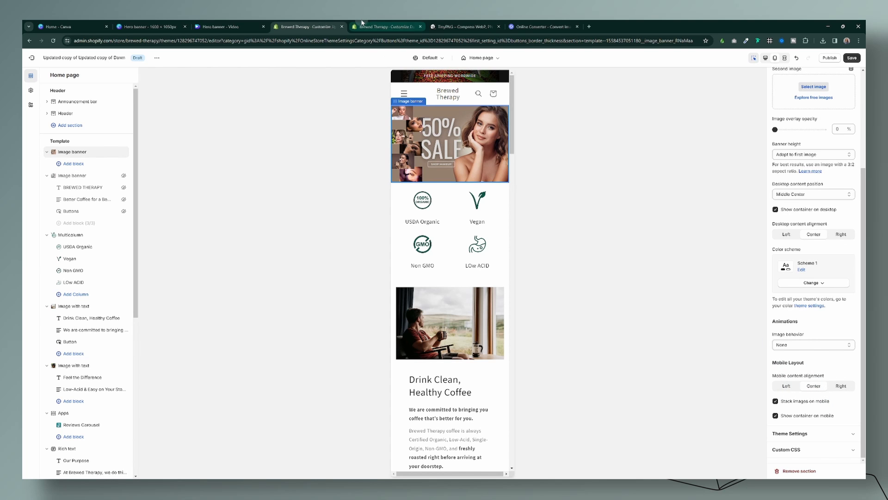
pyautogui.click(384, 27)
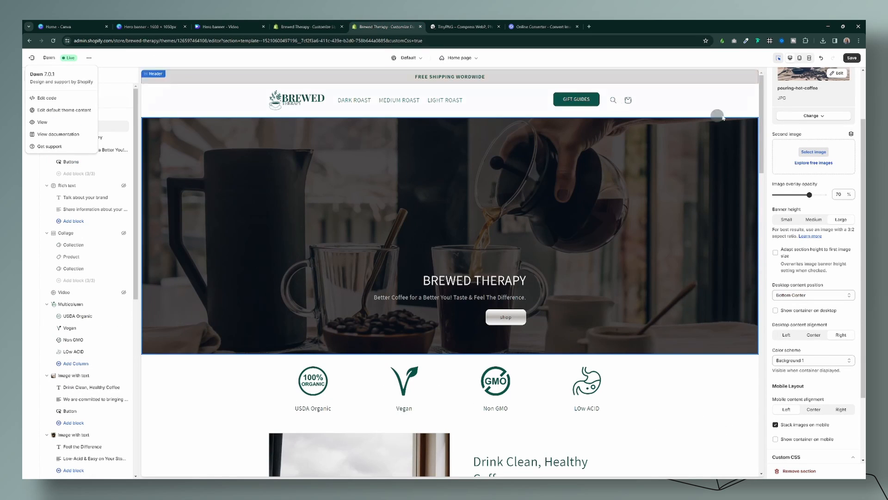
pyautogui.click(799, 57)
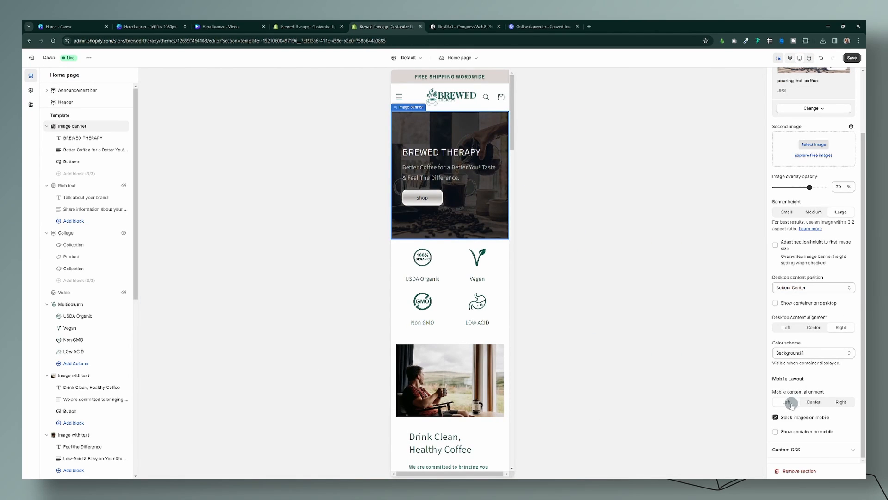
# On the live theme's coffee banner, try Center for mobile content alignment, set it to Right, and show the container on mobile.
pyautogui.click(817, 403)
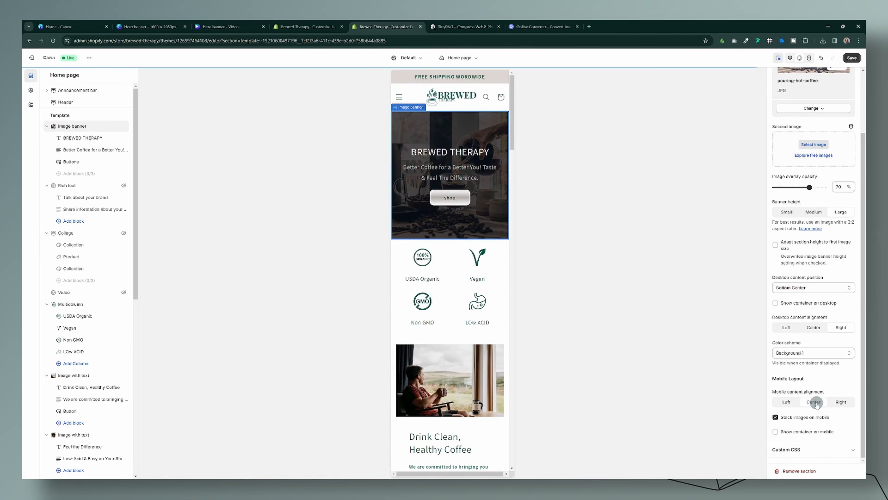
pyautogui.click(849, 404)
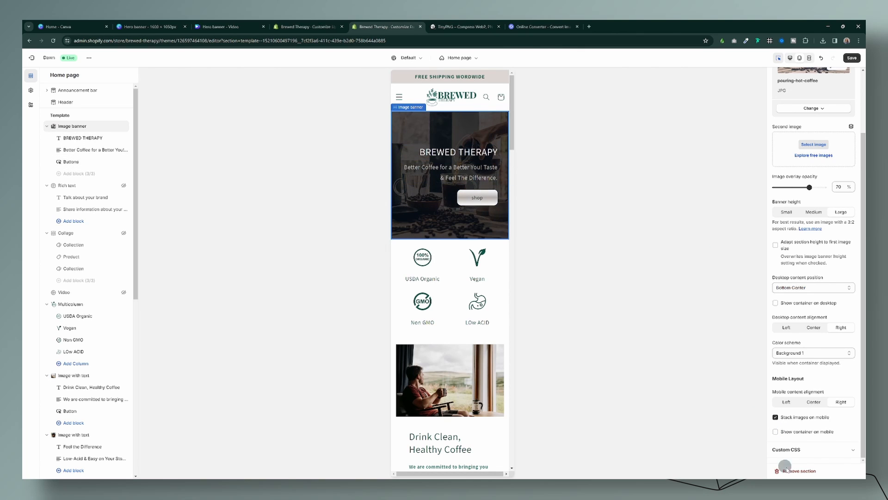
pyautogui.click(776, 431)
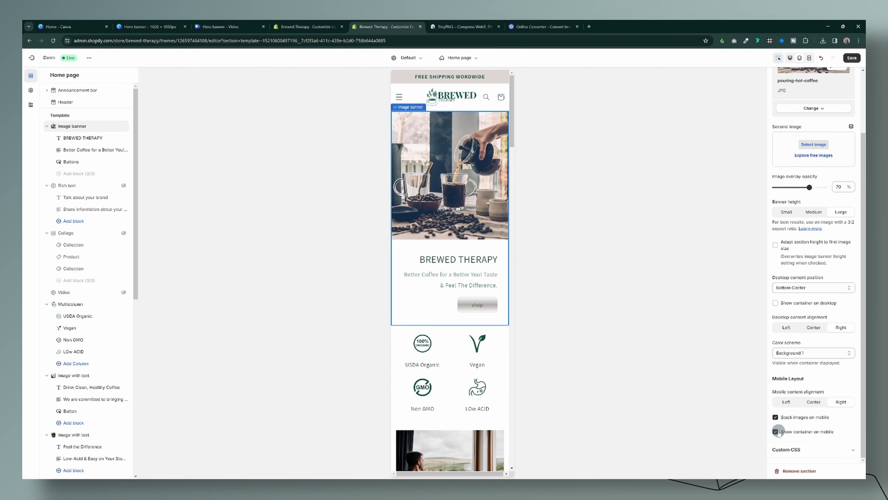
# Return to the draft theme and turn off the container on mobile for the 50% sale banner.
pyautogui.click(306, 27)
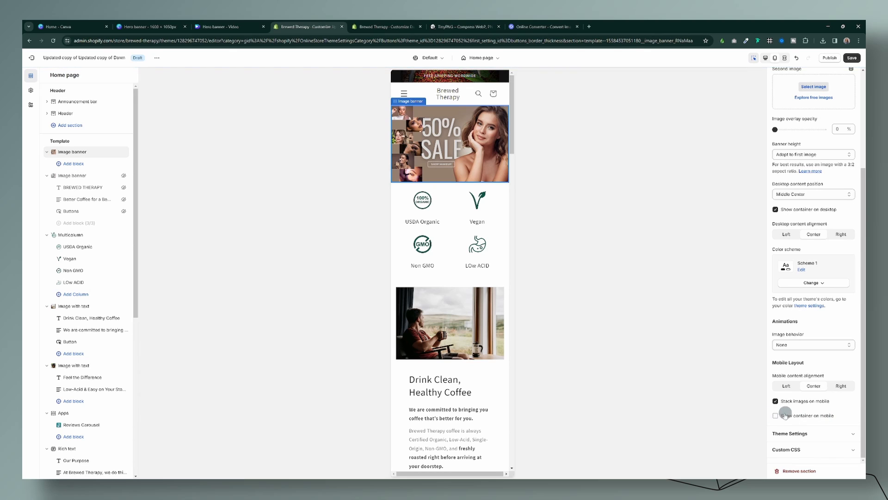
pyautogui.click(776, 415)
pyautogui.scroll(3, 838, 421)
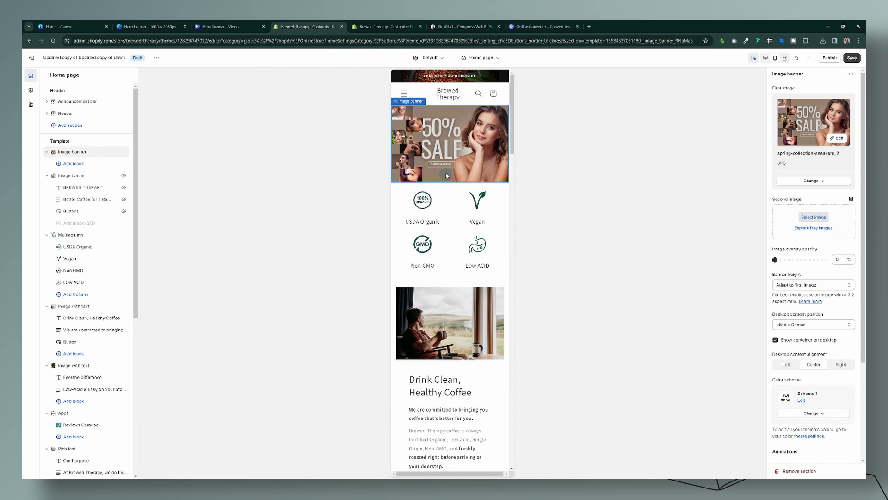
pyautogui.click(765, 58)
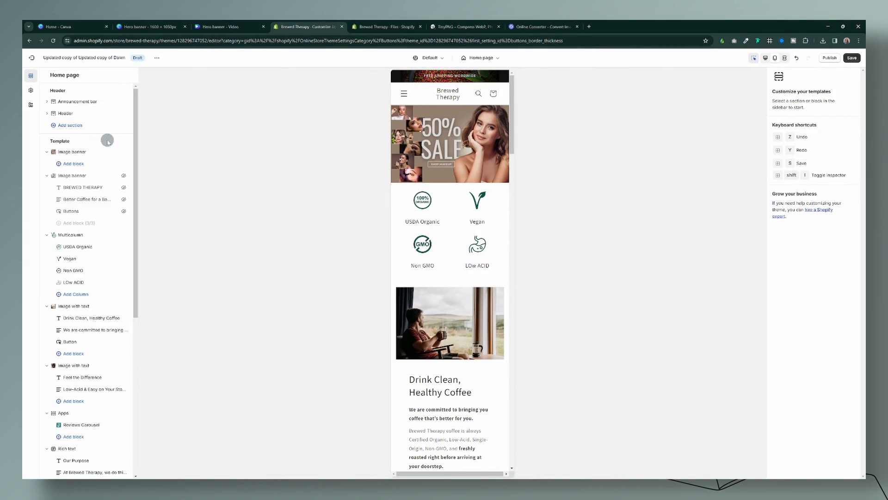
# Add a new Image banner section to the home page and move it above the other template sections.
pyautogui.scroll(-6, 67, 430)
pyautogui.click(56, 427)
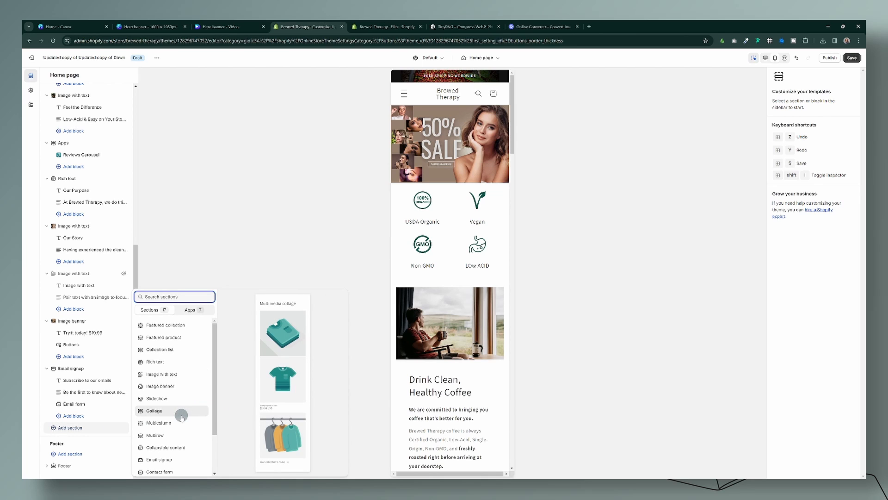
pyautogui.scroll(-1, 181, 417)
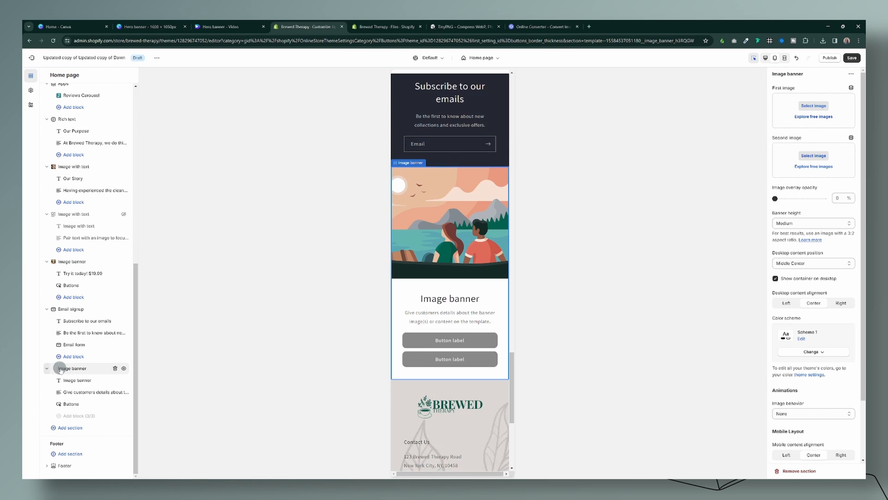
pyautogui.moveTo(57, 368); pyautogui.dragTo(35, 89)
# Switch to the desktop preview and use crew-neck-winter-collection-kids as the new banner's first image.
pyautogui.click(765, 58)
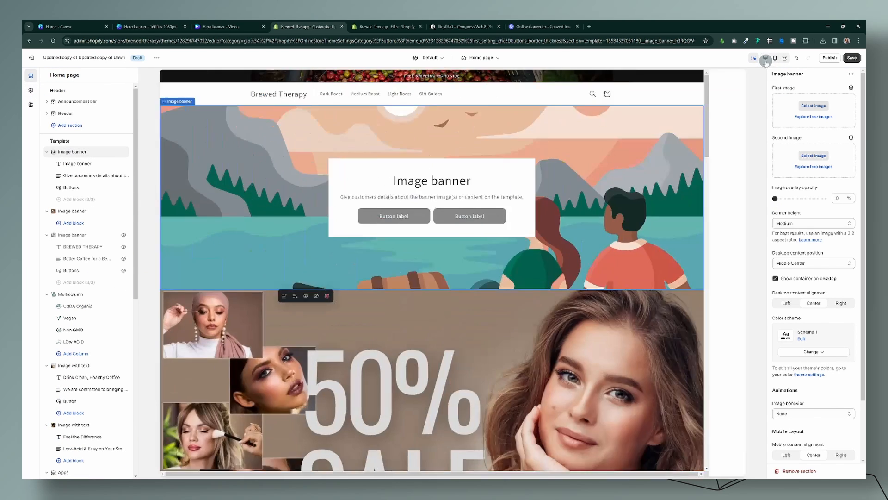
pyautogui.click(814, 105)
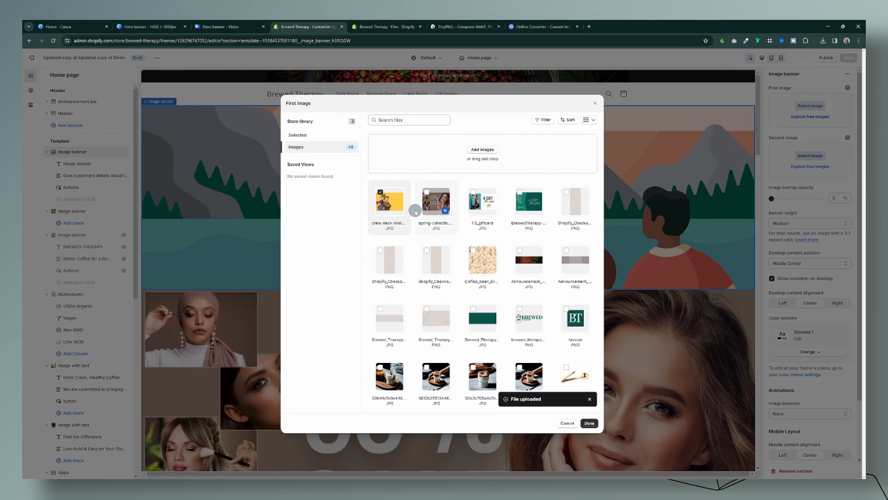
pyautogui.click(589, 424)
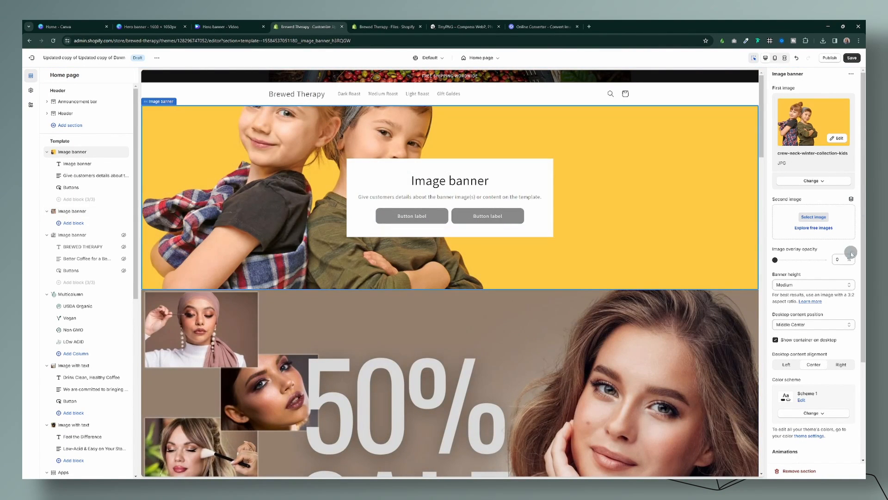
pyautogui.click(828, 216)
# Try Adapt to first image for the new banner's height and set it to Large.
pyautogui.click(805, 284)
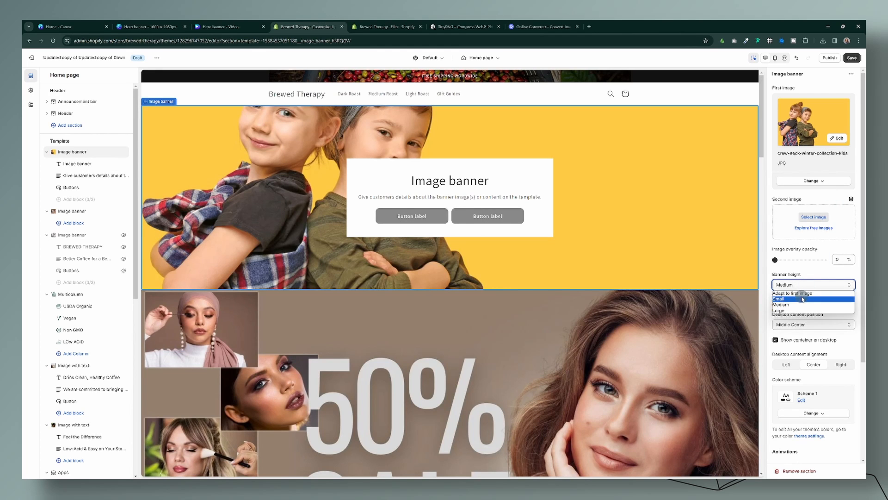
pyautogui.click(804, 293)
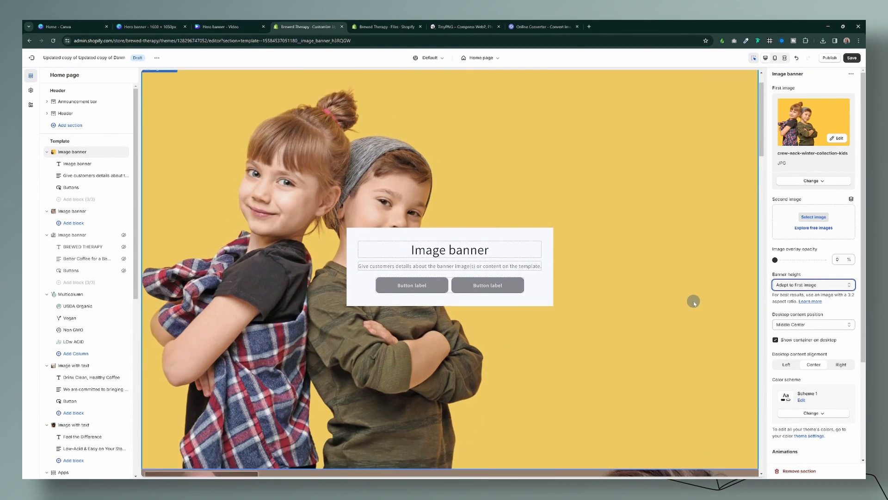
pyautogui.click(813, 285)
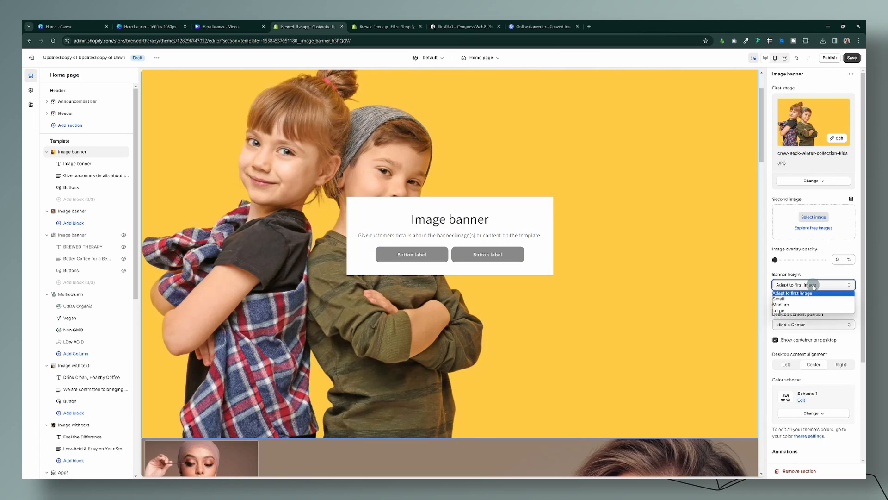
pyautogui.click(801, 310)
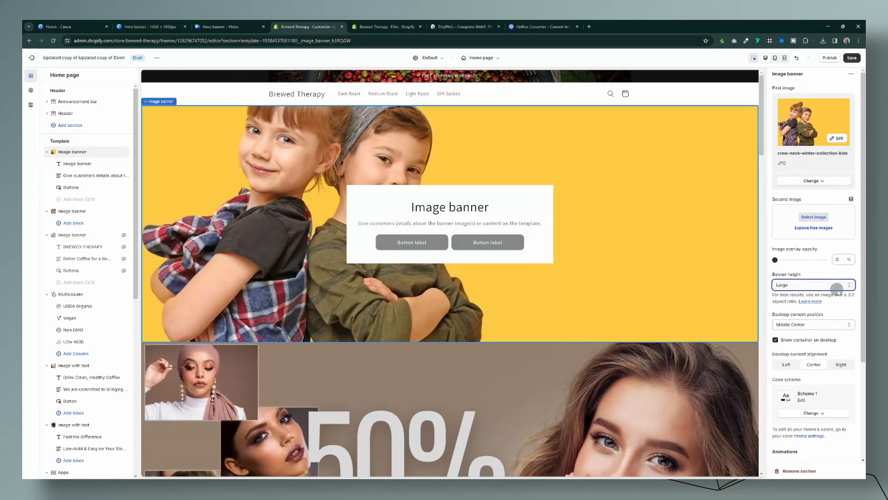
# Set the new banner's desktop content position to Middle Right.
pyautogui.scroll(-2, 808, 279)
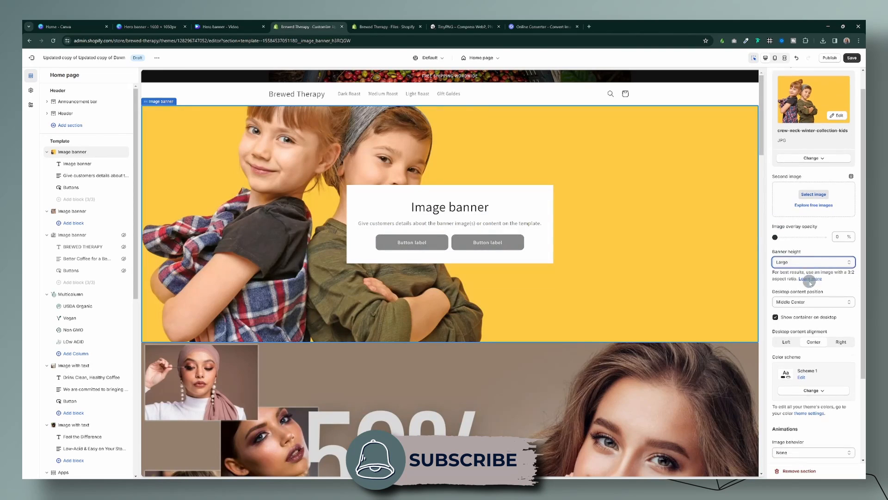
pyautogui.click(822, 260)
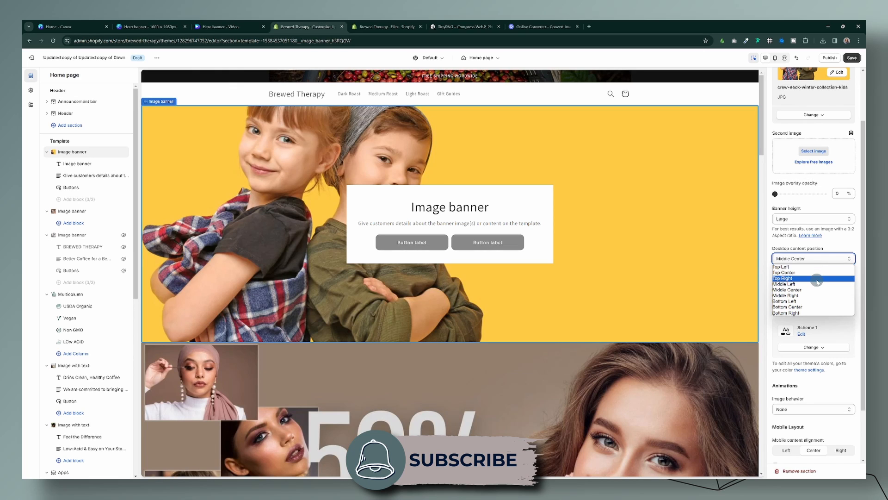
pyautogui.click(816, 294)
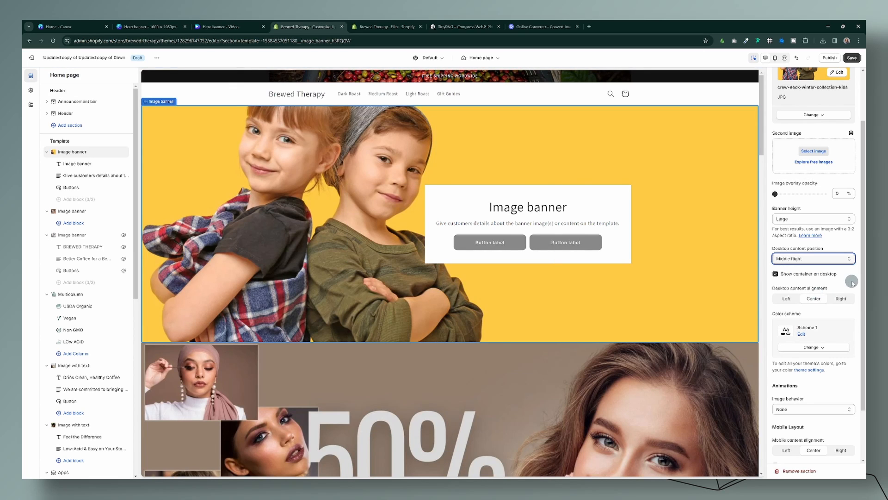
# Try Left and Center for the desktop content alignment, set it to Right, and turn off the container on desktop.
pyautogui.click(794, 299)
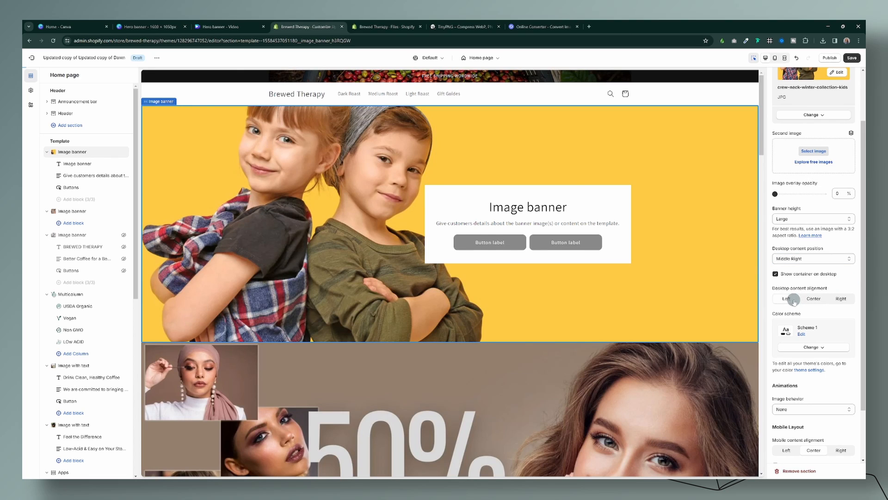
pyautogui.click(816, 300)
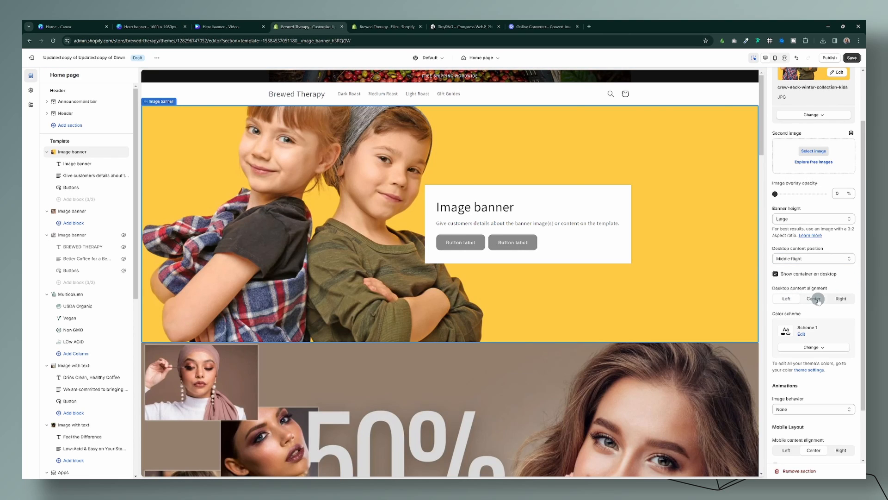
pyautogui.click(841, 300)
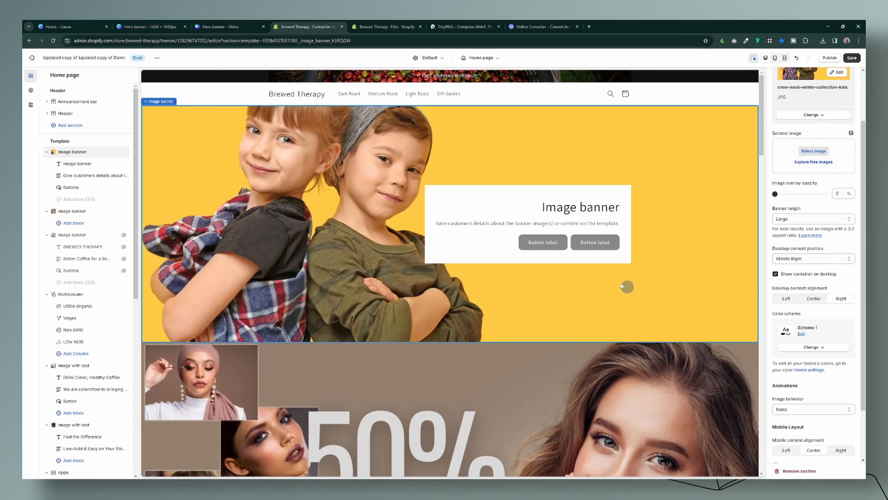
pyautogui.scroll(-2, 803, 319)
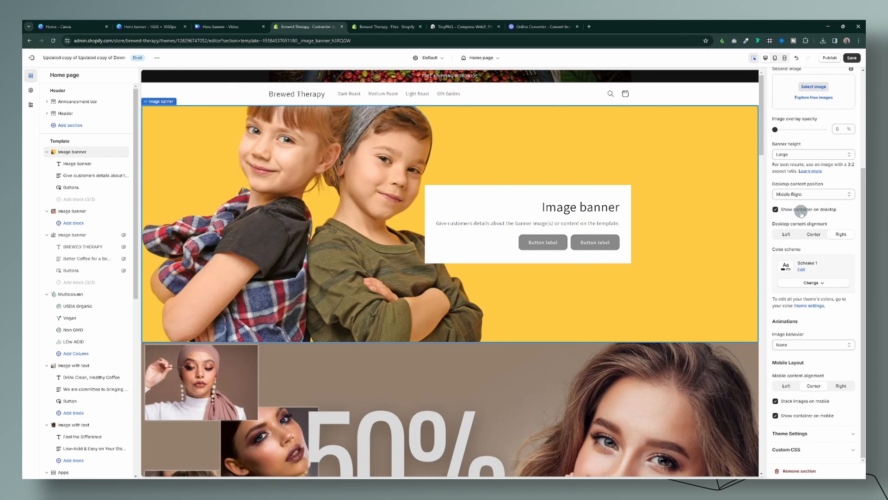
pyautogui.click(775, 210)
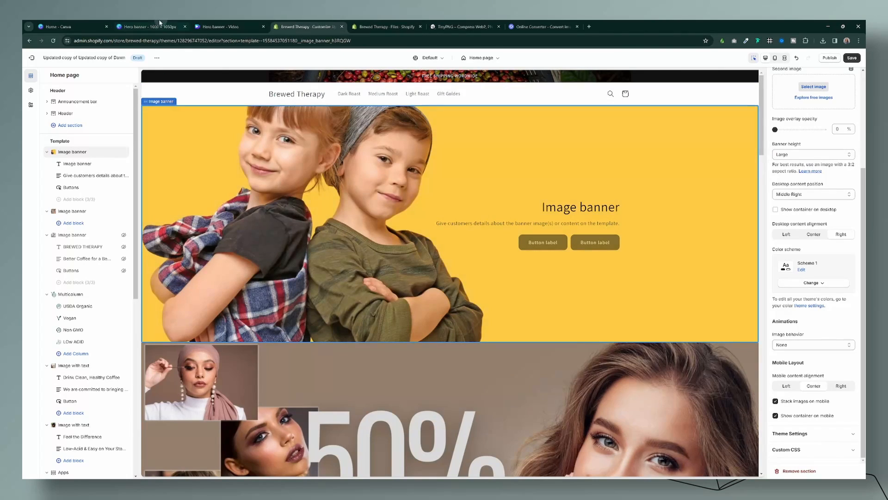
# Switch to the Hero banner design in Canva and copy the "anais clothing company" title text from page 1.
pyautogui.click(133, 26)
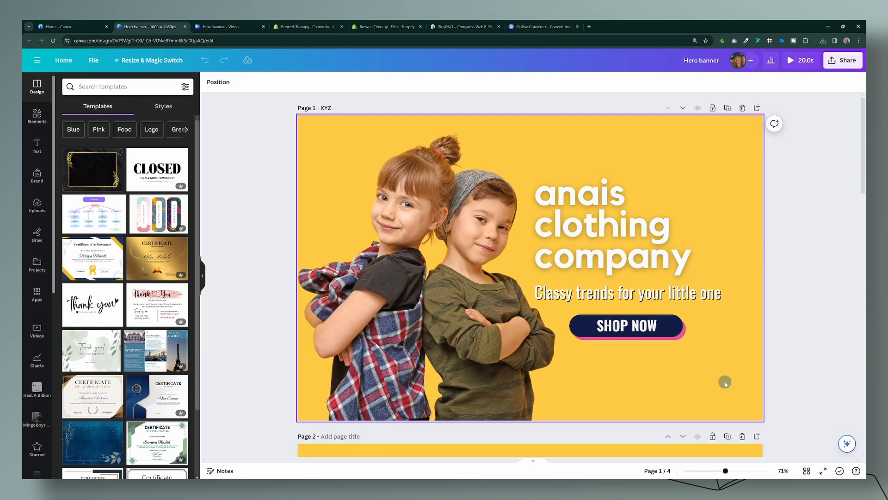
pyautogui.click(593, 200)
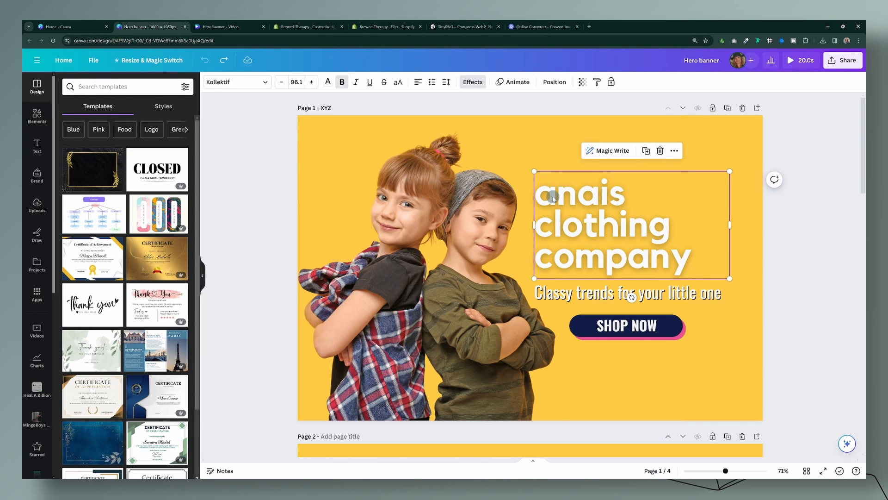
pyautogui.click(594, 199)
pyautogui.hotkey('ctrl', 'c')
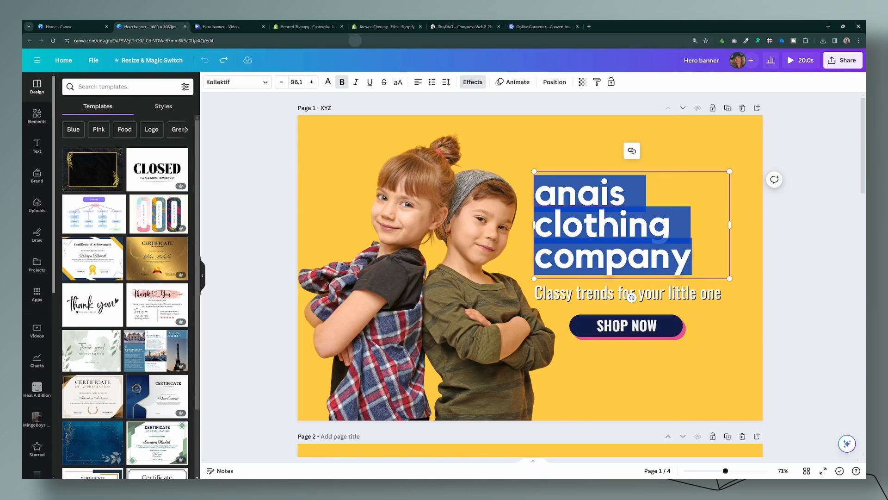
# Back in the Shopify theme editor, replace the new banner's heading with the copied "anais clothing company" text and set the heading size to Large.
pyautogui.click(305, 26)
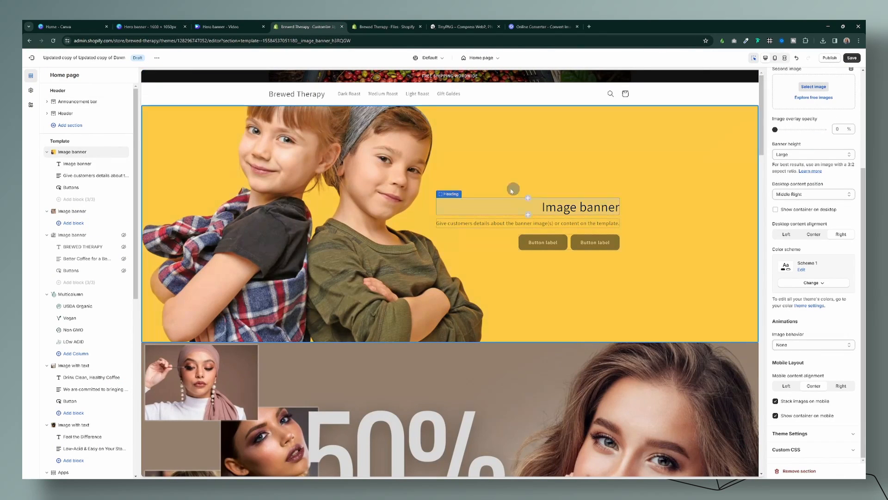
pyautogui.click(86, 165)
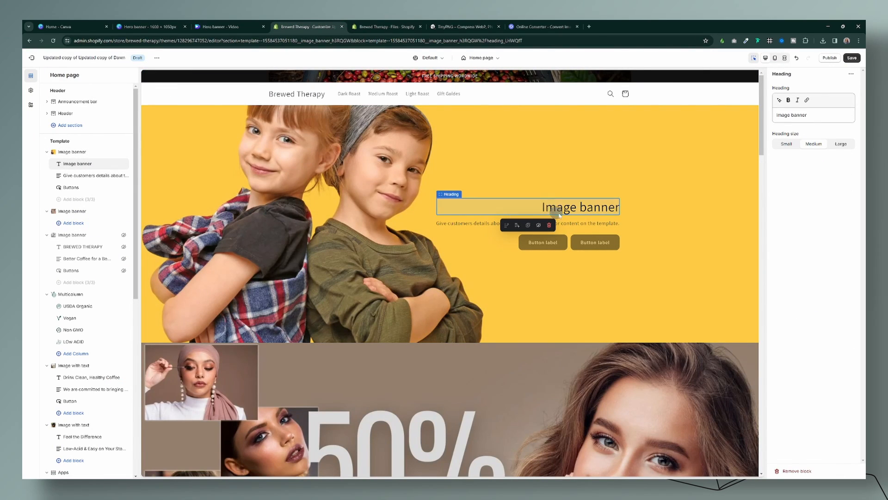
pyautogui.moveTo(832, 115); pyautogui.dragTo(769, 119)
pyautogui.press('BackSpace')
pyautogui.hotkey('ctrl', 'v')
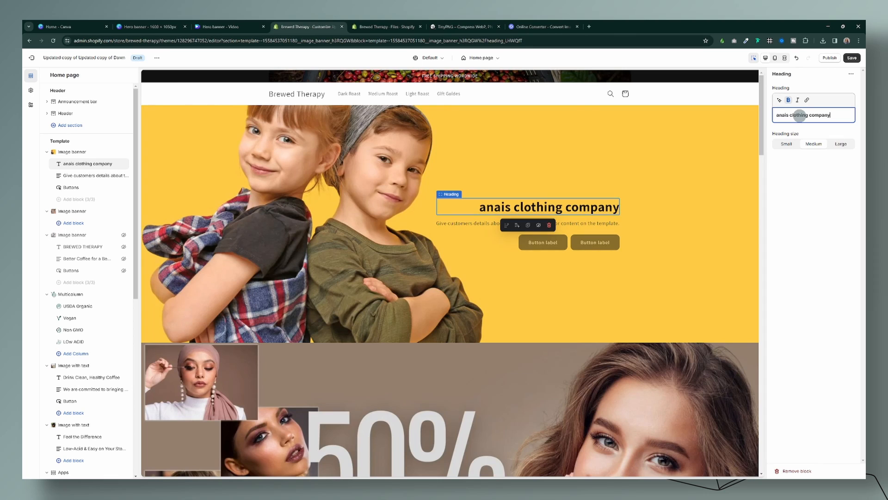
pyautogui.click(842, 144)
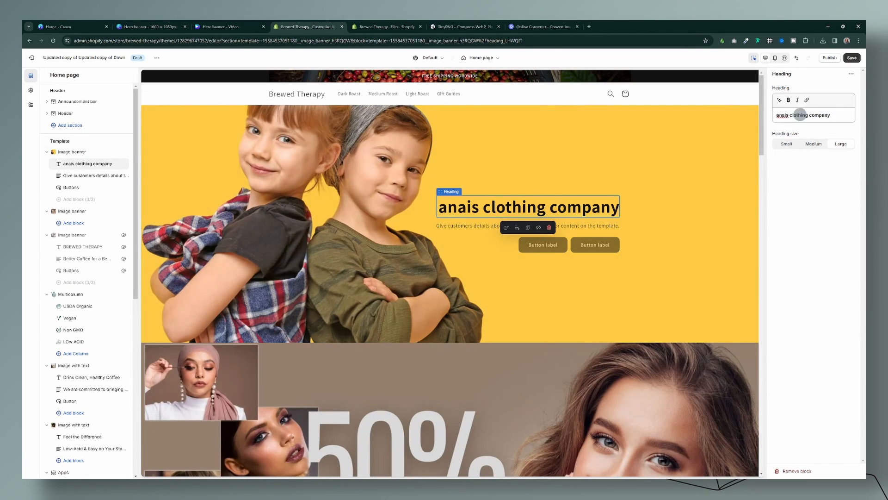
# Rewrite the banner heading in capitals as "ANAIS CLOTHING COMPANY" and remove the leftover lowercase text.
pyautogui.click(800, 116)
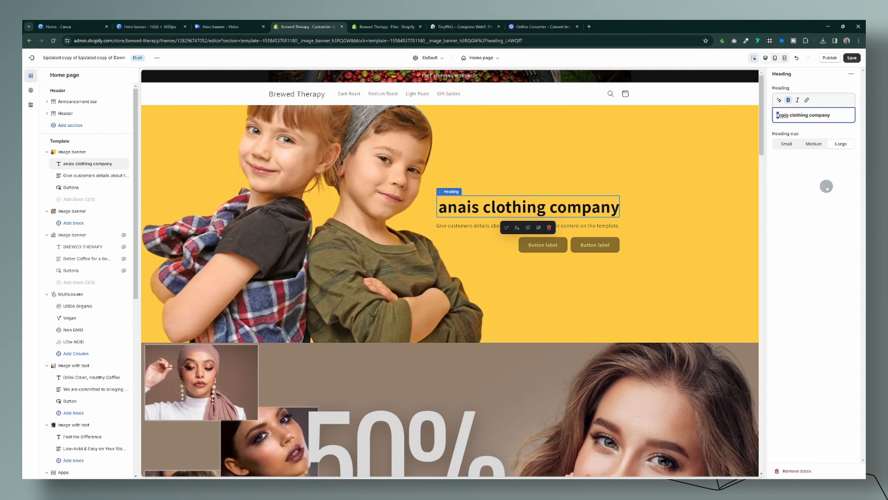
pyautogui.write('ANAIS ')
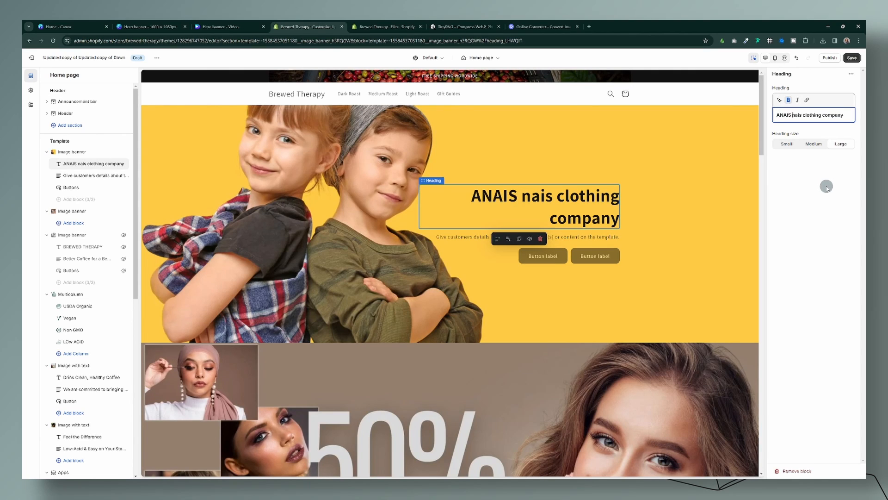
pyautogui.write('CLOTHING')
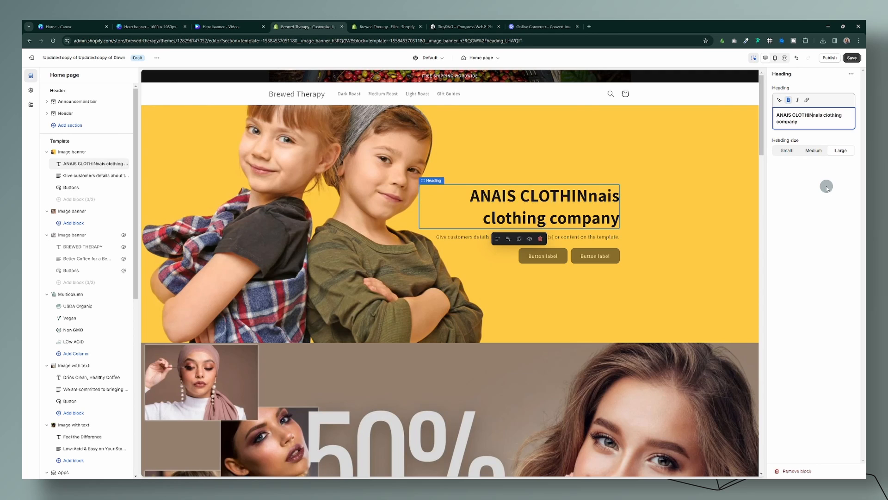
pyautogui.write(' COMPANY')
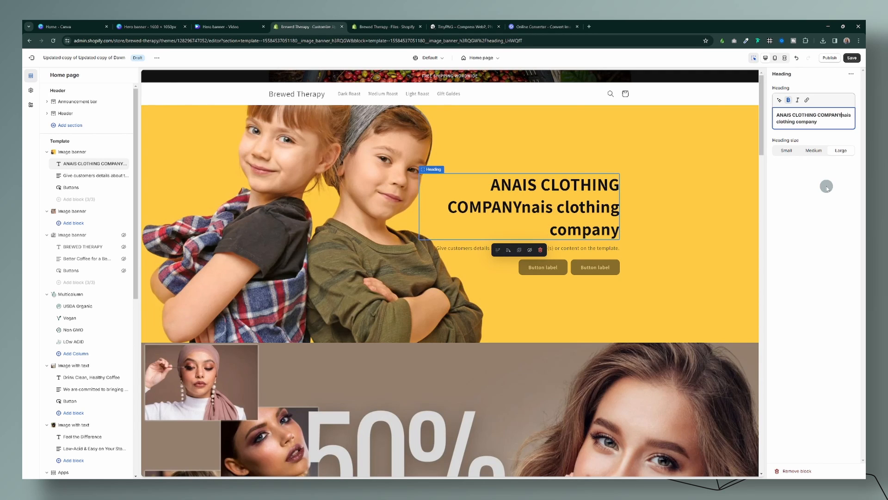
pyautogui.press('Delete')
pyautogui.press('Delete')
pyautogui.press('Delete')
pyautogui.press('Delete')
pyautogui.press('Delete')
pyautogui.press('Delete')
pyautogui.press('Delete')
pyautogui.press('Delete')
pyautogui.press('Delete')
pyautogui.press('Delete')
pyautogui.press('Delete')
pyautogui.press('Delete')
pyautogui.press('Delete')
pyautogui.press('Delete')
pyautogui.press('Delete')
pyautogui.press('Delete')
pyautogui.press('Delete')
pyautogui.press('Delete')
pyautogui.press('Delete')
pyautogui.press('Delete')
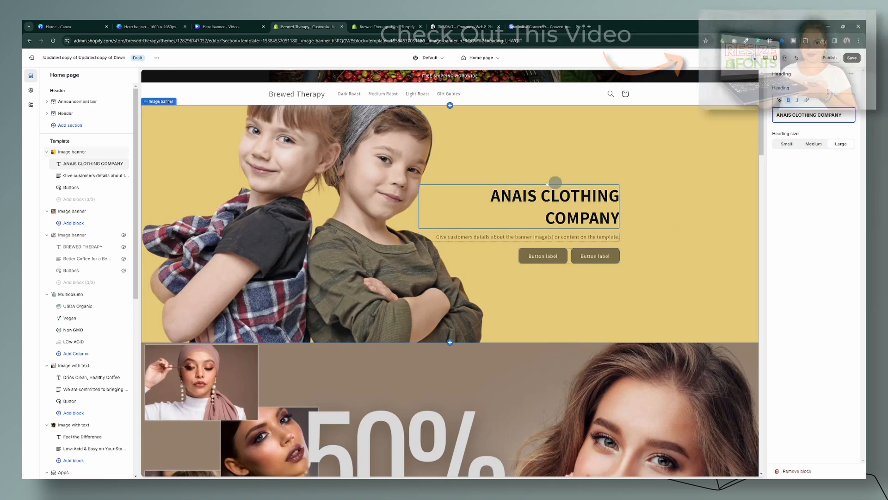
# Copy the tagline from the Canva design and replace the Shopify banner's description with "Classy trends for your little one".
pyautogui.click(152, 26)
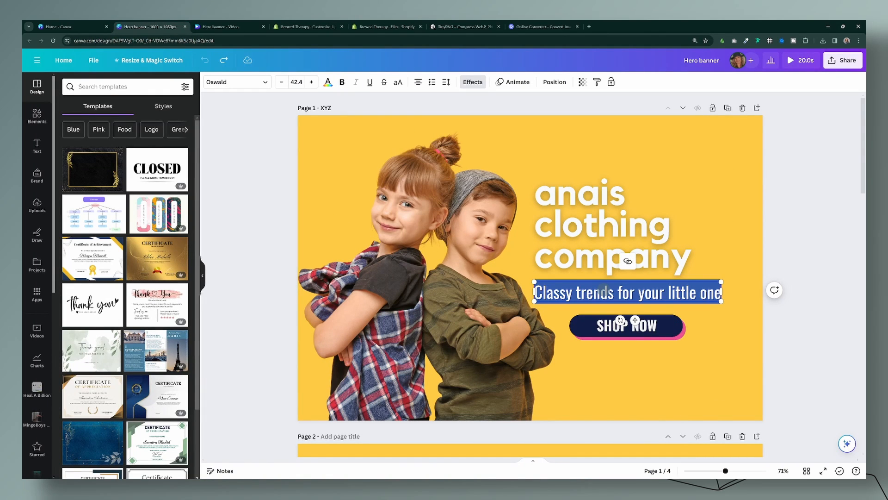
pyautogui.click(305, 26)
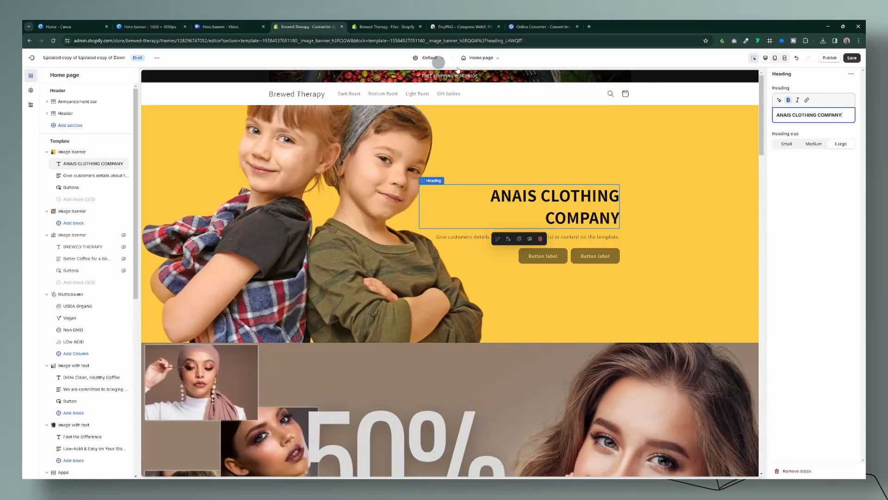
pyautogui.click(88, 175)
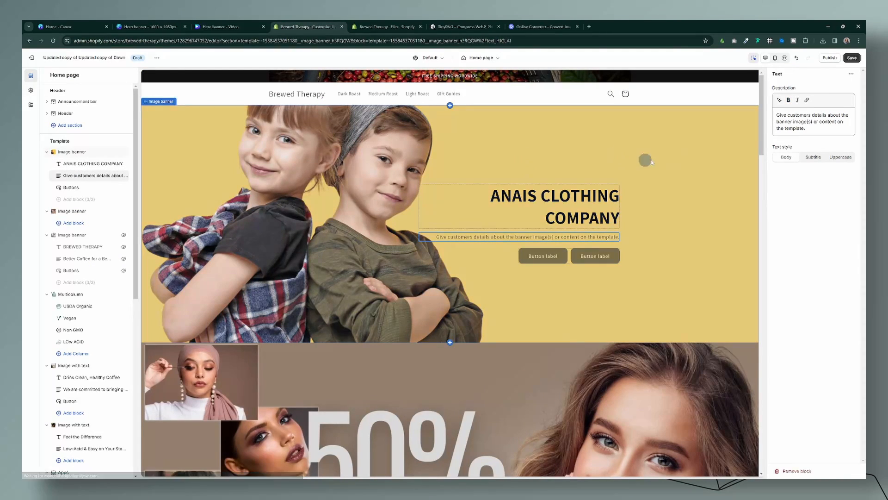
pyautogui.click(809, 129)
pyautogui.hotkey('ctrl', 'a')
pyautogui.write('Classy trends for your little one')
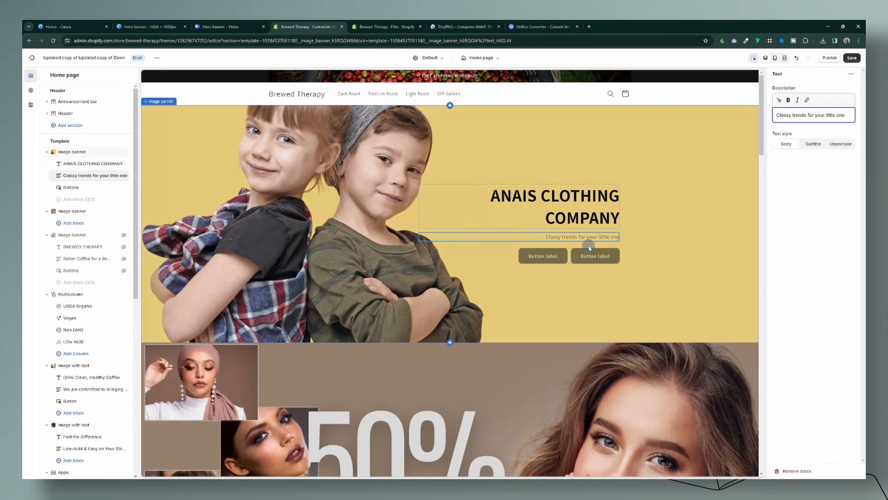
# In the banner's Buttons block, clear the second button label and set the first button label to "SHOP NOW".
pyautogui.click(74, 187)
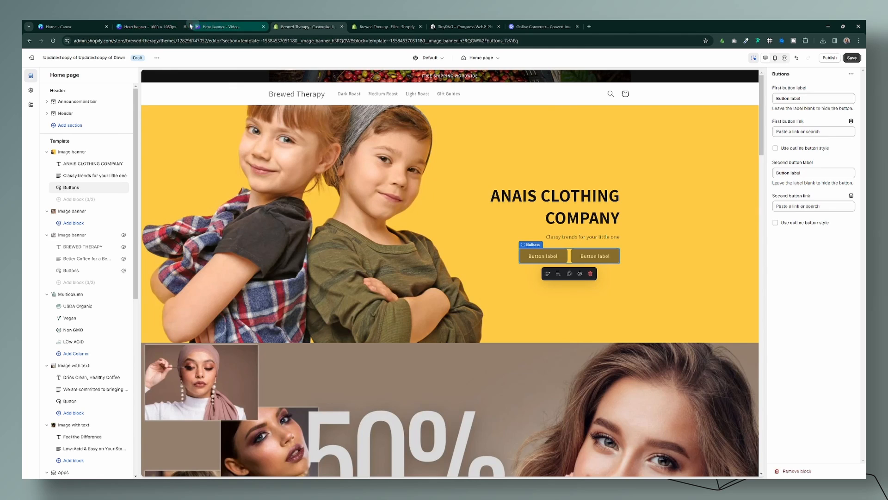
pyautogui.click(157, 26)
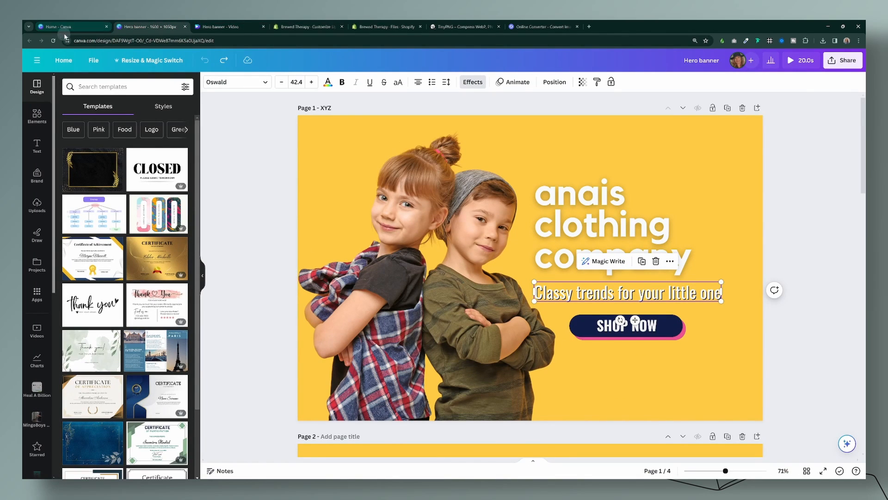
pyautogui.click(305, 27)
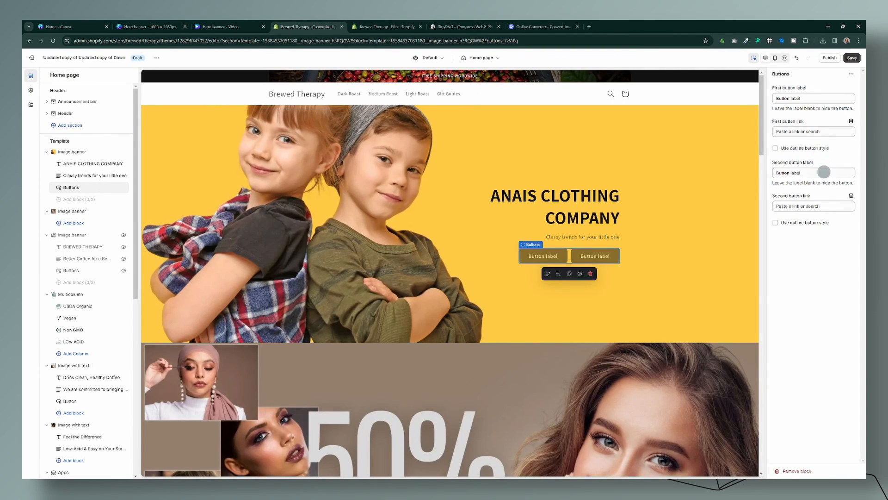
pyautogui.tripleClick(823, 173)
pyautogui.press('BackSpace')
pyautogui.tripleClick(812, 98)
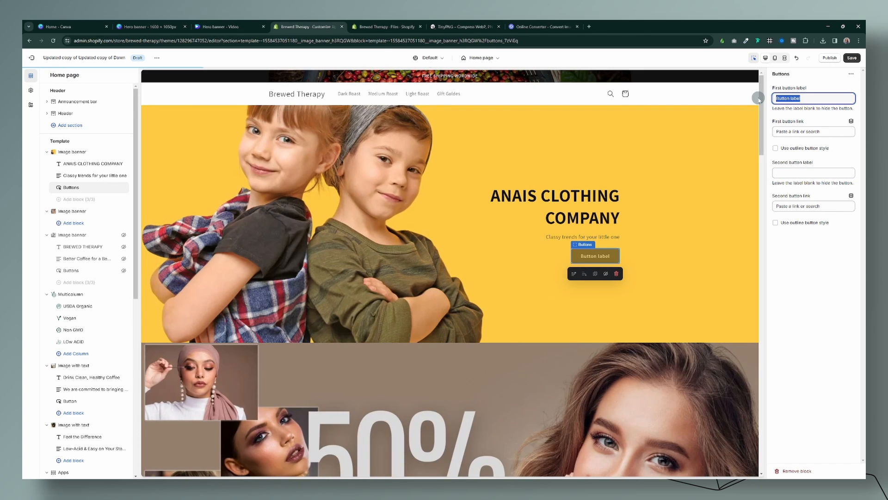
pyautogui.write('SHOP NOW')
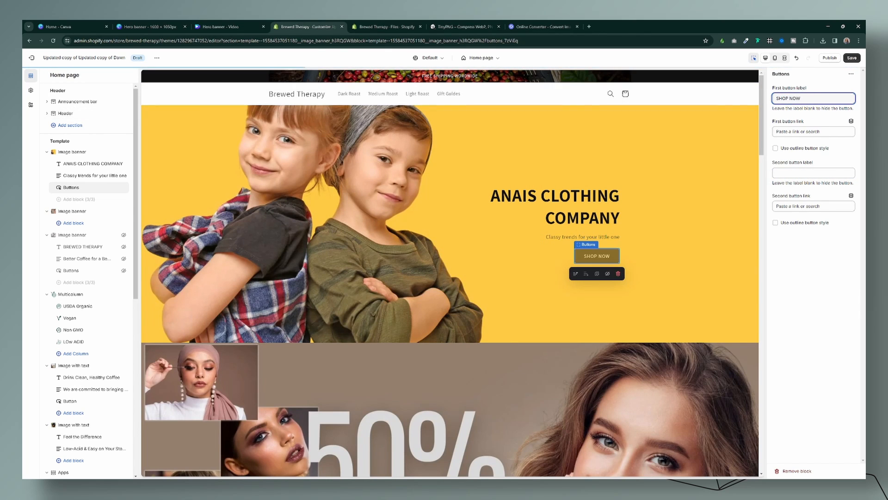
# Link the banner's SHOP NOW button to All collections and save the theme.
pyautogui.click(788, 127)
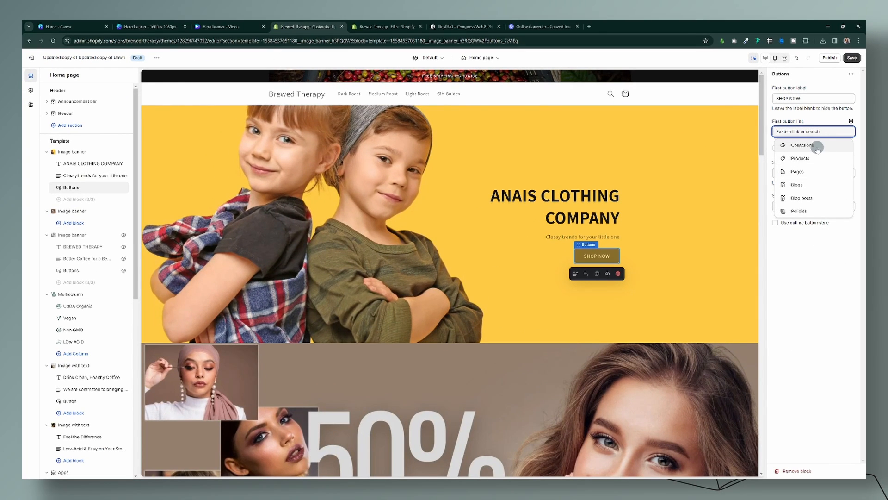
pyautogui.click(816, 147)
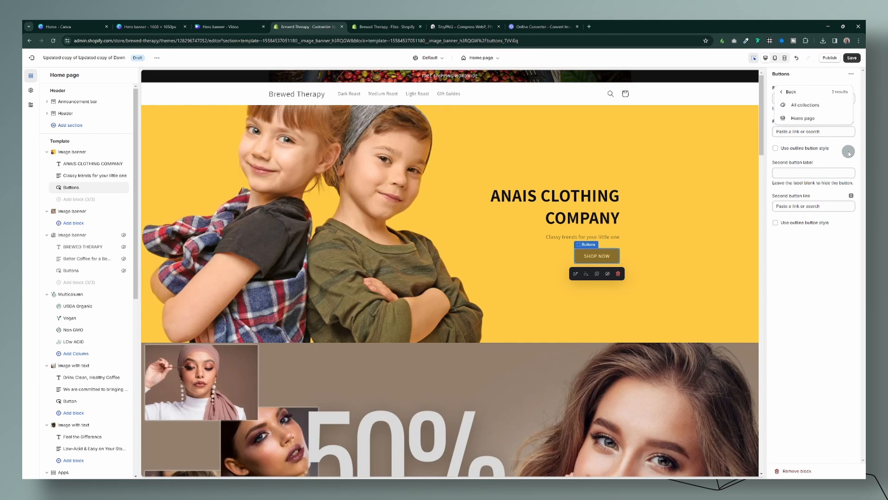
pyautogui.click(812, 104)
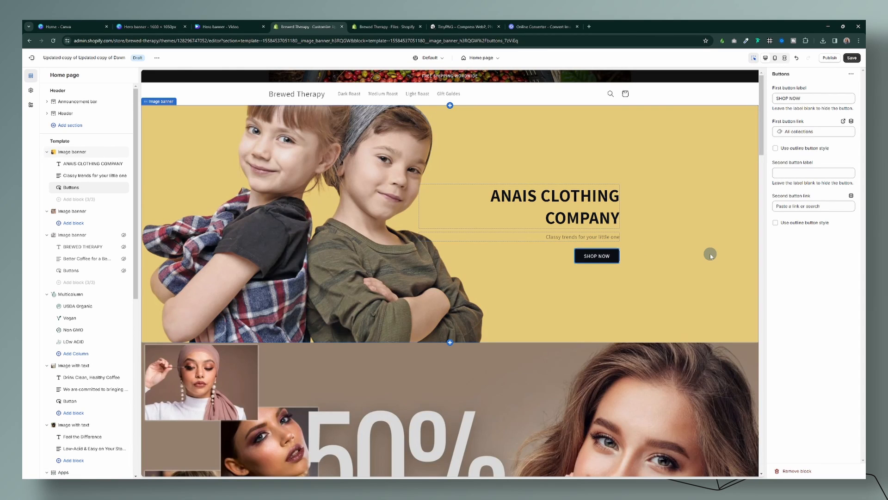
pyautogui.hotkey('ctrl', 's')
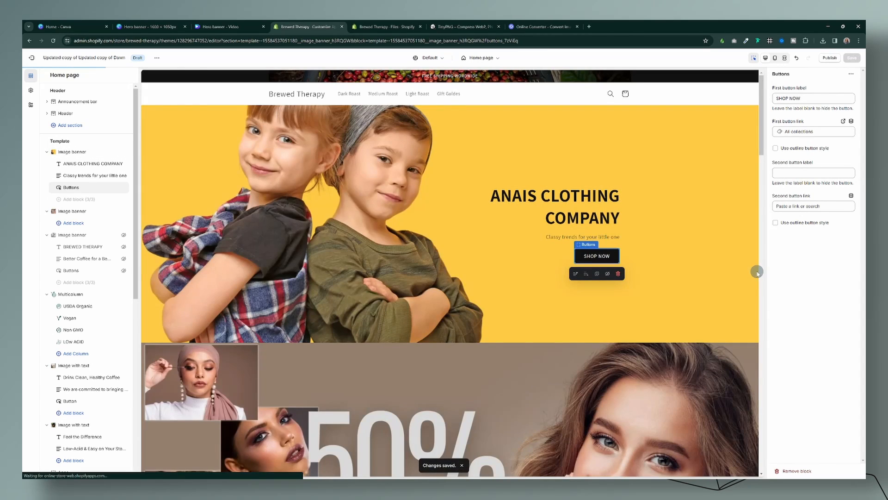
# Turn on the outline button style for the banner's SHOP NOW button.
pyautogui.click(79, 154)
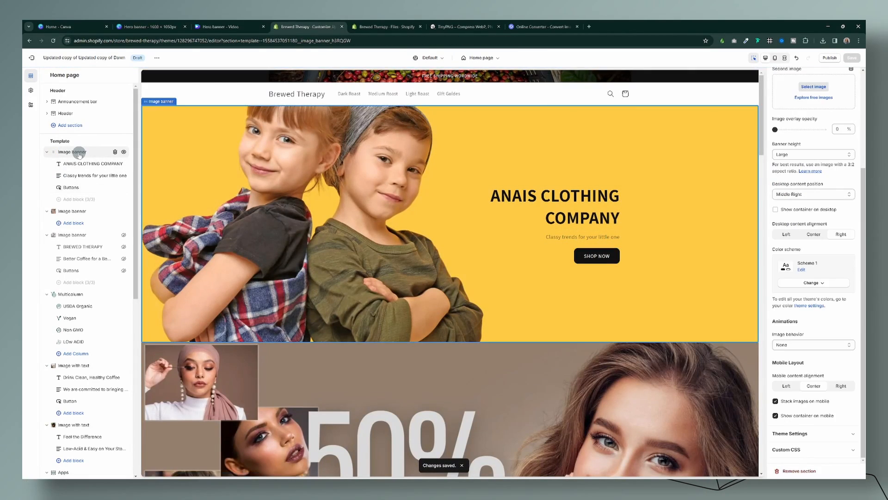
pyautogui.click(597, 256)
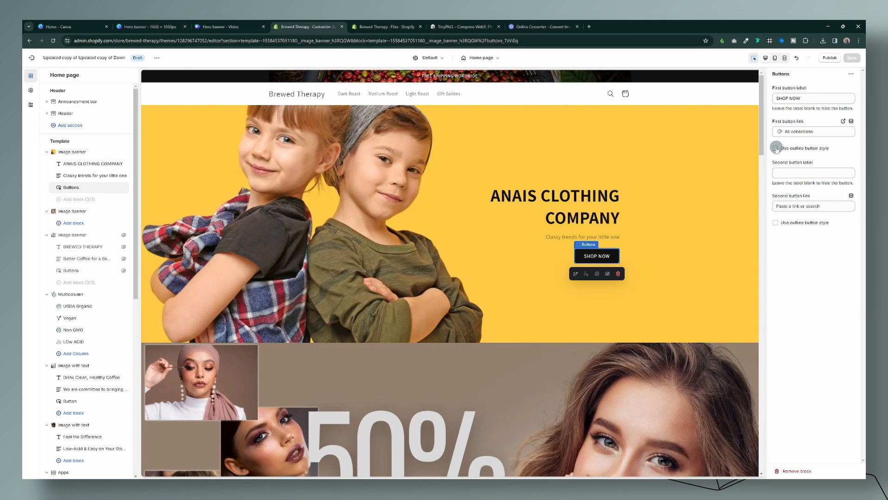
pyautogui.click(776, 148)
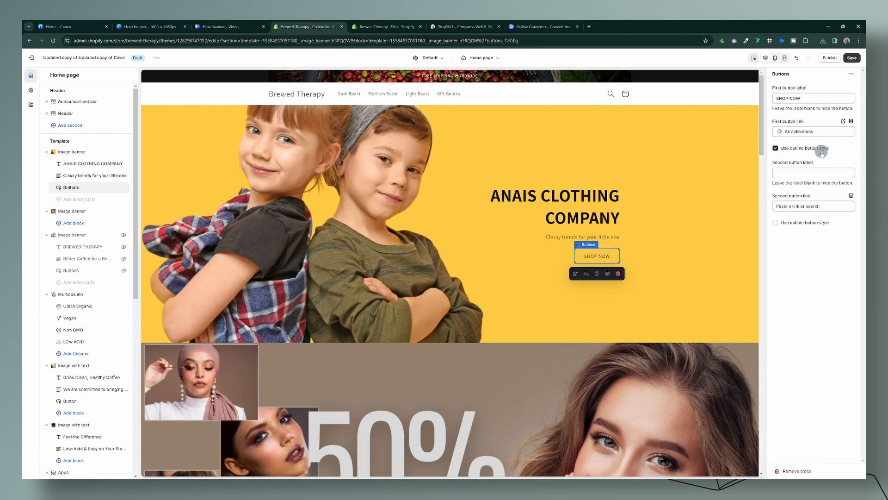
# Try Scheme 2, Scheme 3 and Scheme 5 as the new banner's color scheme and set it to Scheme 4.
pyautogui.click(79, 152)
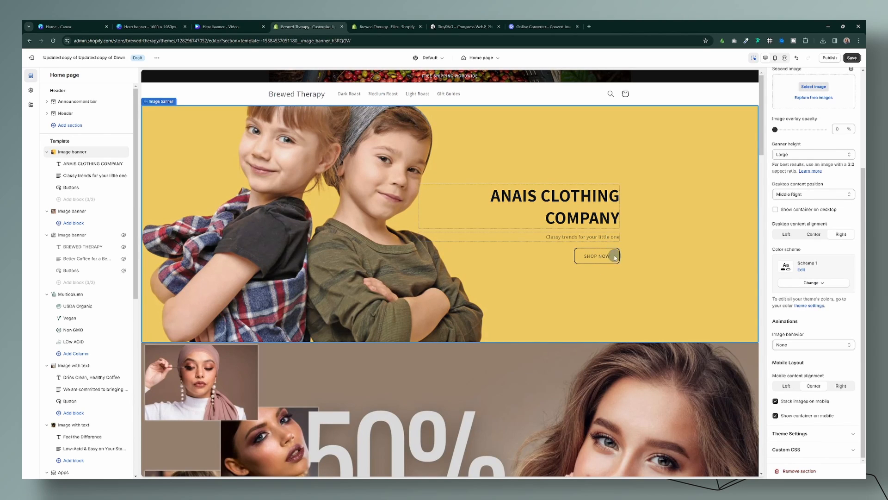
pyautogui.click(814, 283)
pyautogui.click(828, 315)
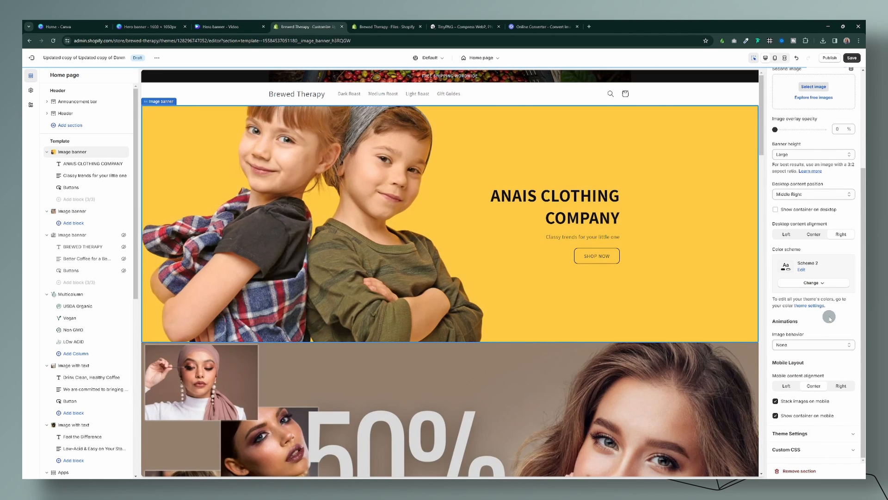
pyautogui.click(822, 282)
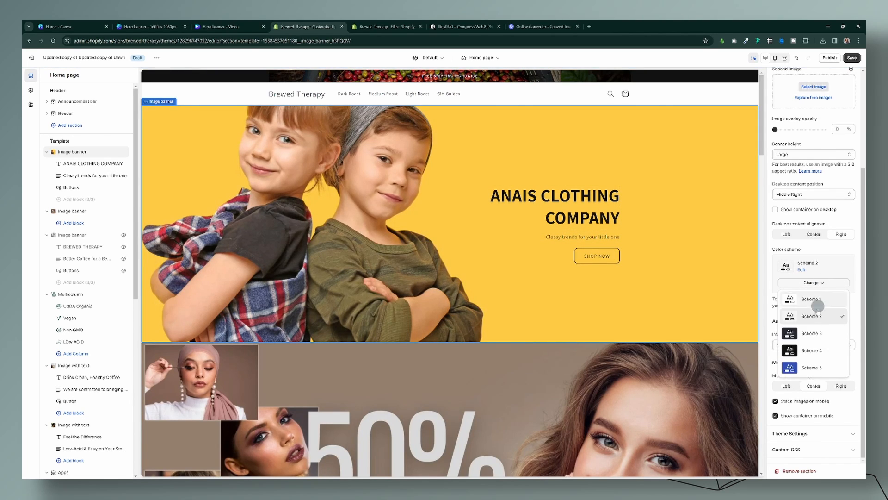
pyautogui.click(817, 333)
pyautogui.click(809, 282)
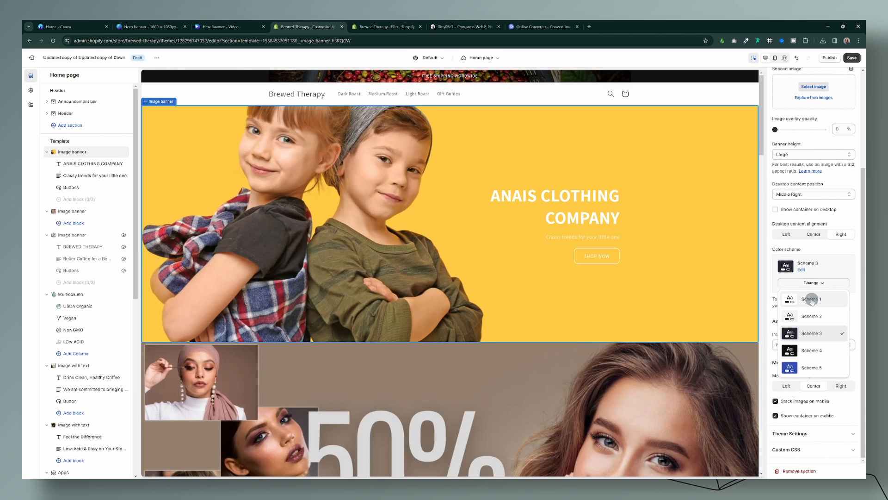
pyautogui.click(810, 352)
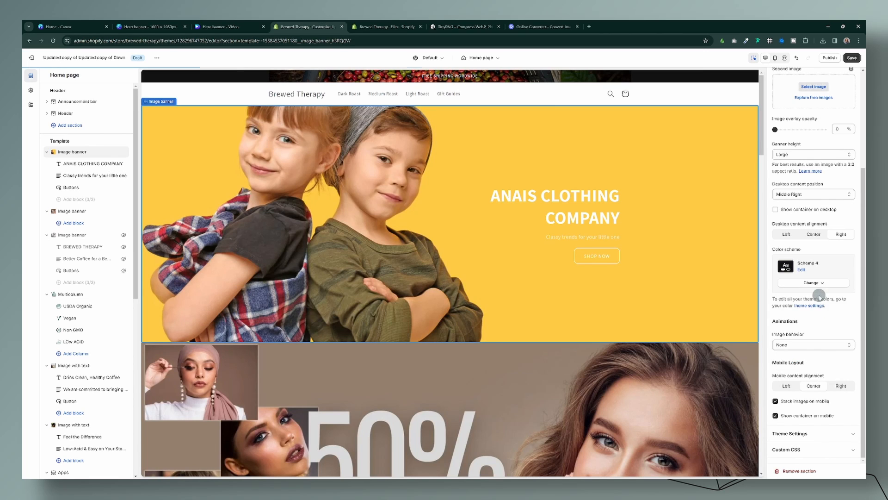
pyautogui.click(811, 282)
pyautogui.click(812, 365)
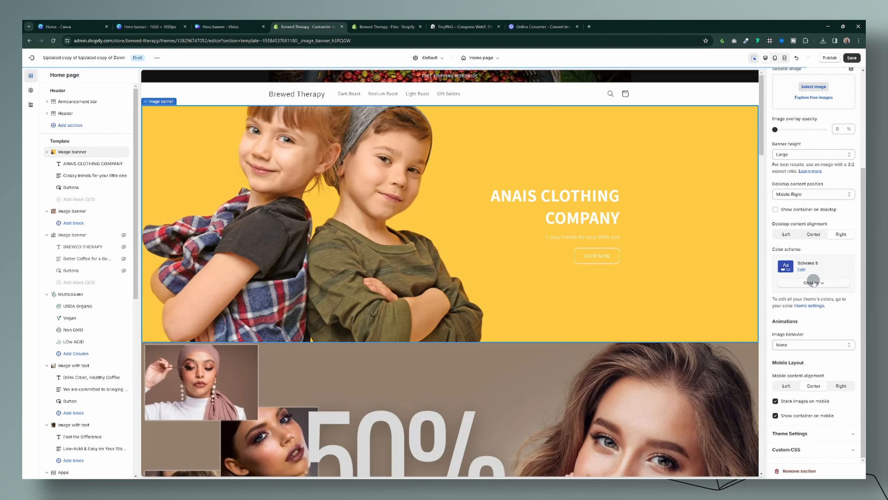
pyautogui.click(812, 282)
pyautogui.click(810, 345)
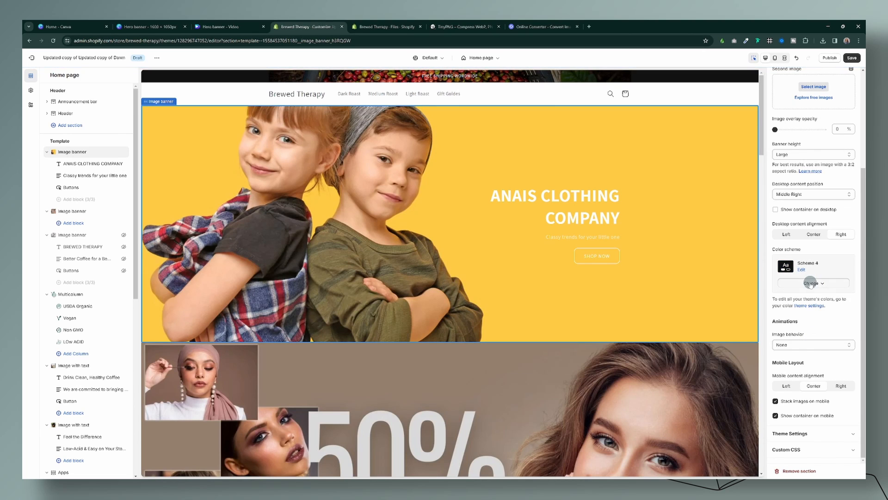
# Turn off the outline button style for the clothing banner's SHOP NOW button.
pyautogui.click(805, 283)
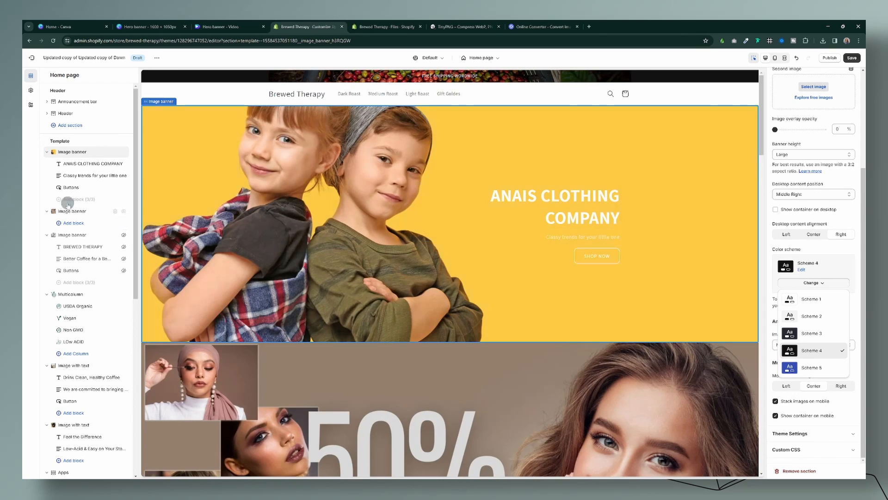
pyautogui.click(69, 187)
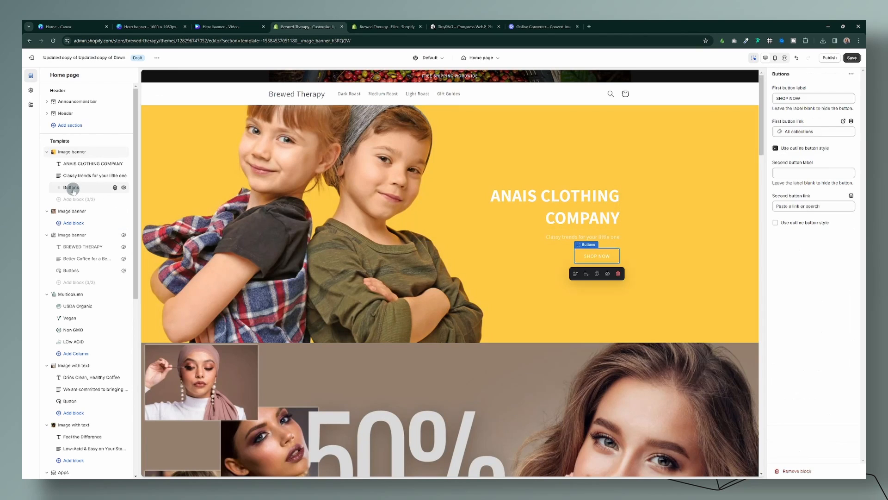
pyautogui.click(775, 147)
pyautogui.click(635, 210)
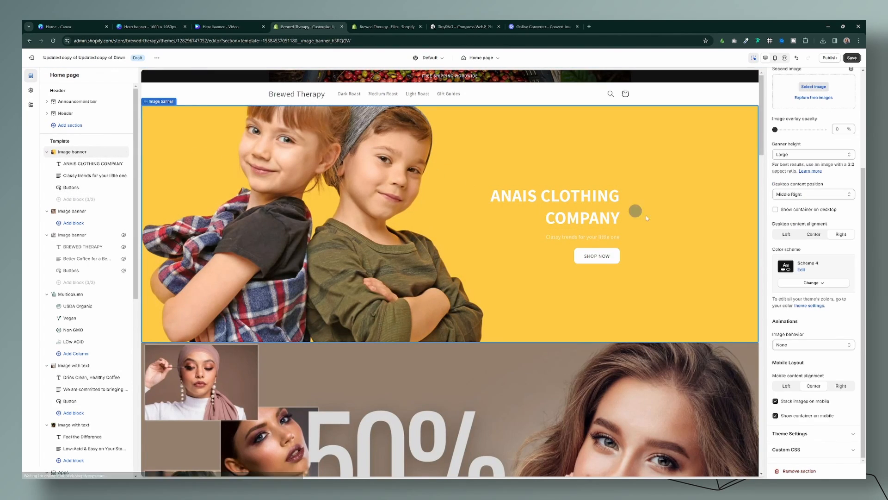
# Try Scheme 1 as the clothing banner's color scheme and set it to Scheme 5.
pyautogui.click(797, 285)
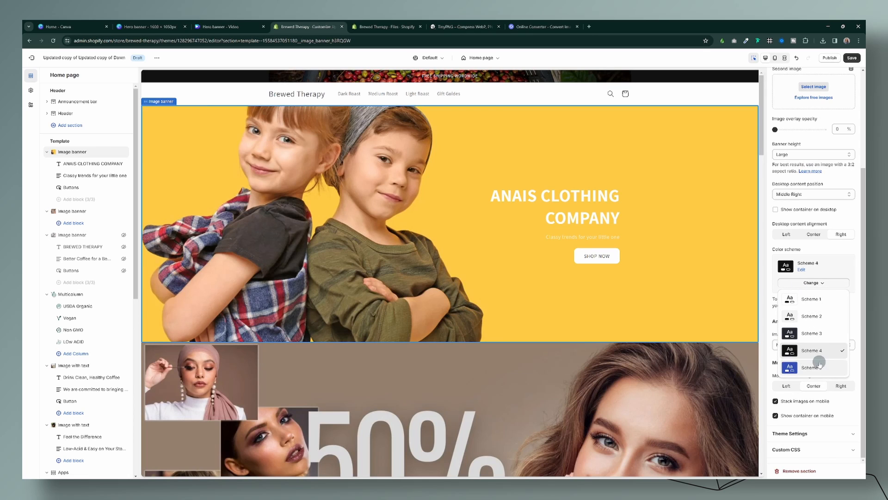
pyautogui.click(817, 300)
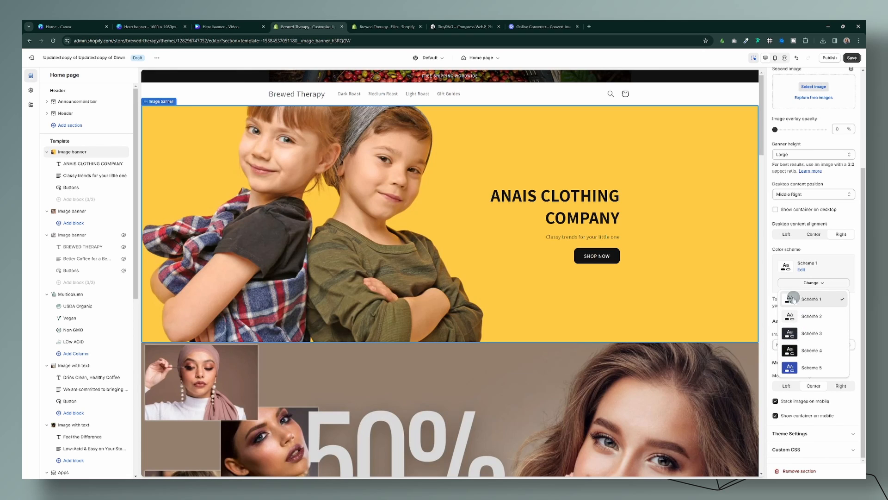
pyautogui.click(790, 368)
pyautogui.click(800, 283)
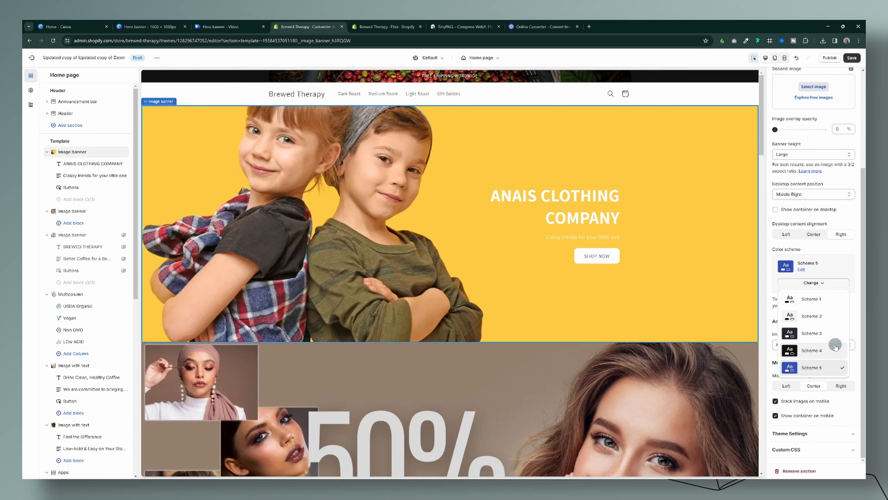
pyautogui.click(715, 283)
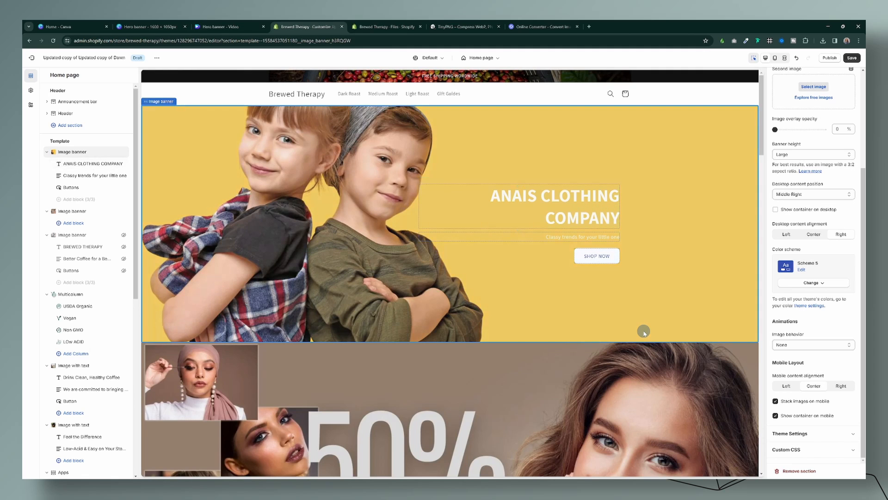
# Compare the text and button of the clothing banner with those of the 50% SALE banner below it.
pyautogui.scroll(-3, 644, 333)
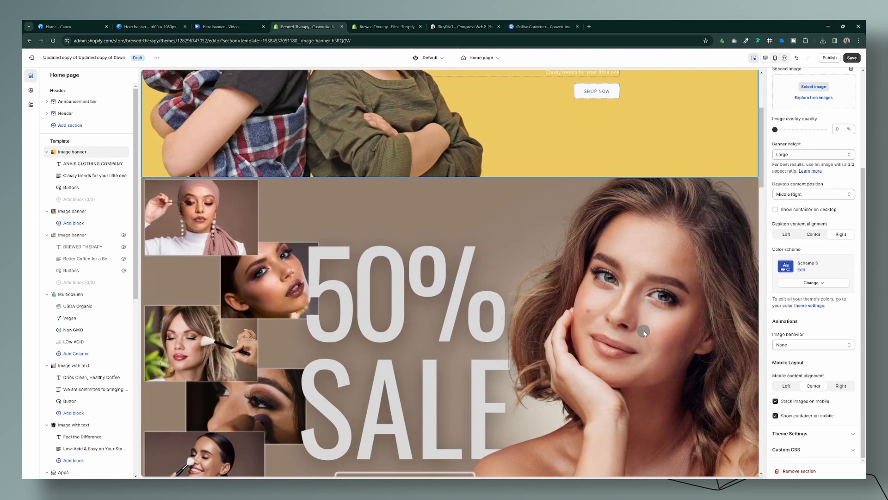
pyautogui.scroll(3, 573, 340)
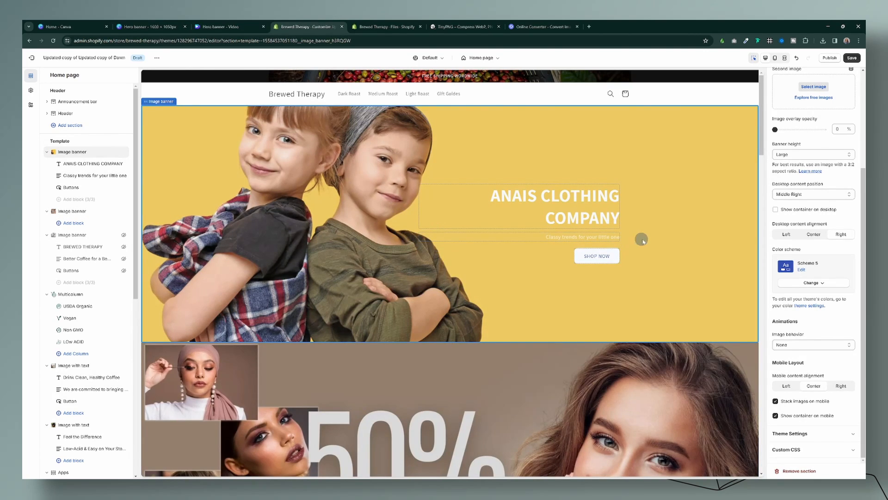
pyautogui.scroll(-6, 612, 315)
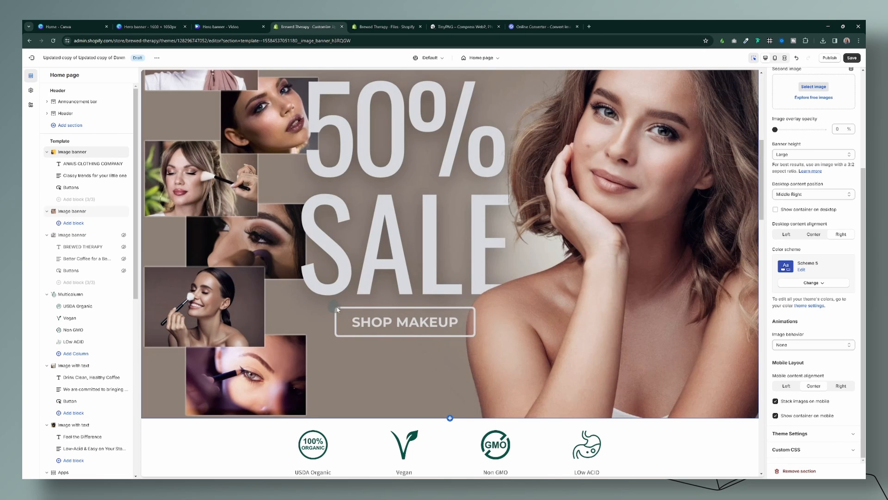
pyautogui.scroll(5, 559, 322)
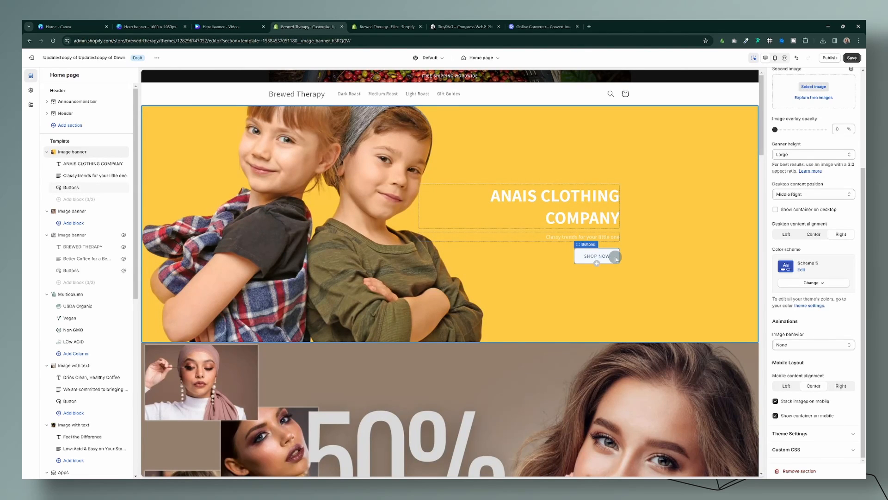
pyautogui.scroll(-6, 616, 259)
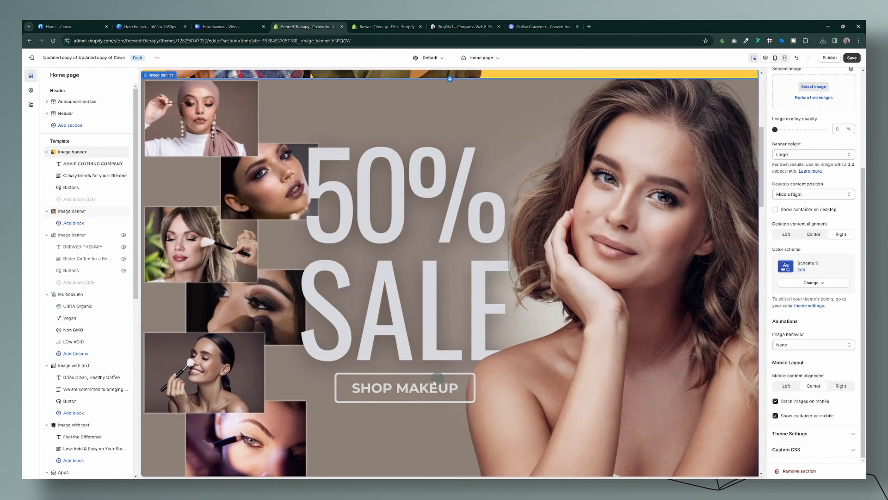
pyautogui.scroll(6, 546, 385)
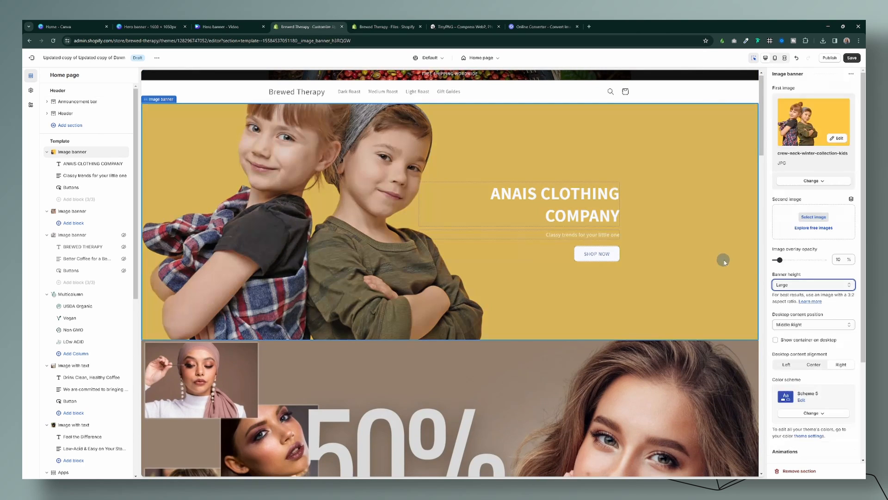
# Set the clothing banner's height to Adapt to first image.
pyautogui.click(802, 284)
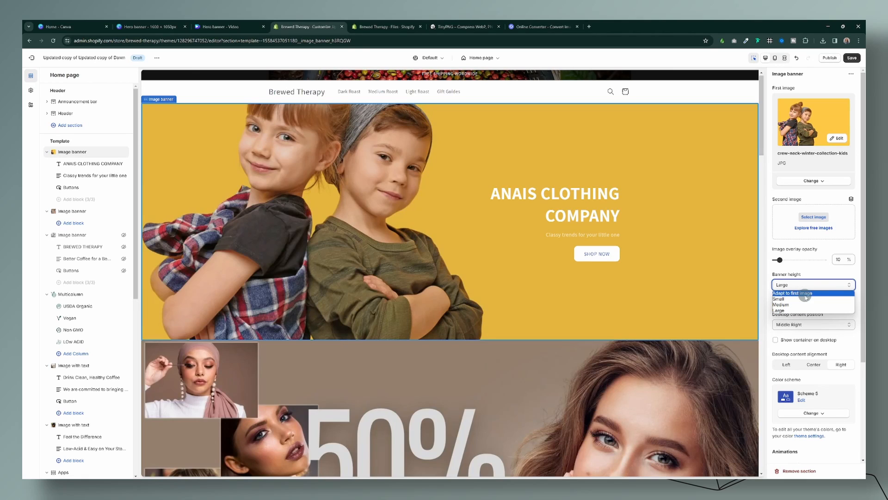
pyautogui.click(792, 293)
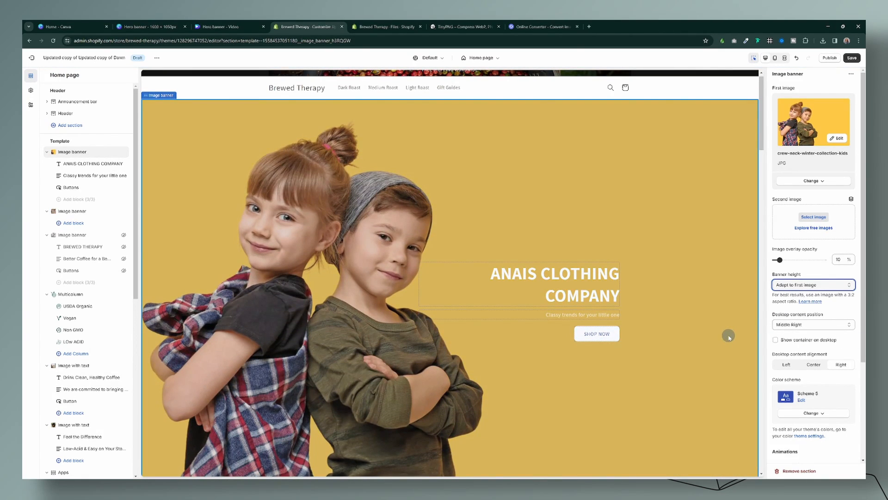
pyautogui.scroll(-1, 729, 337)
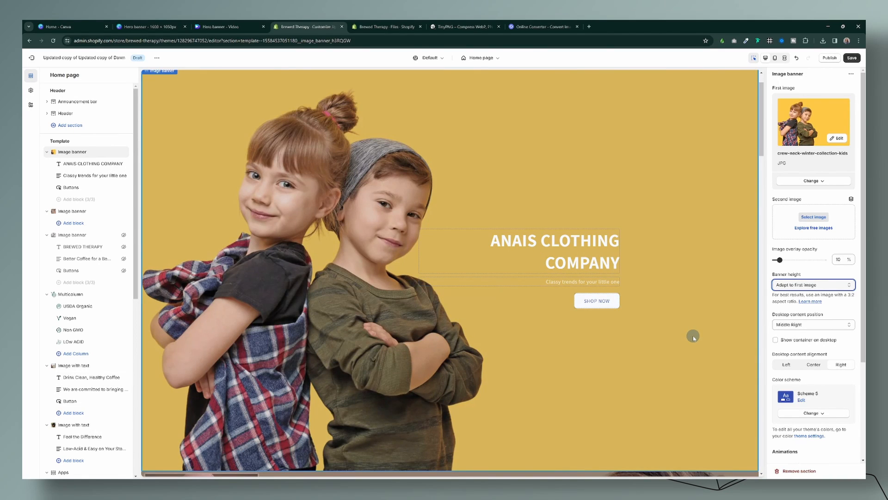
# Open the clothing banner's Custom CSS section and examine its code field.
pyautogui.scroll(-3, 838, 298)
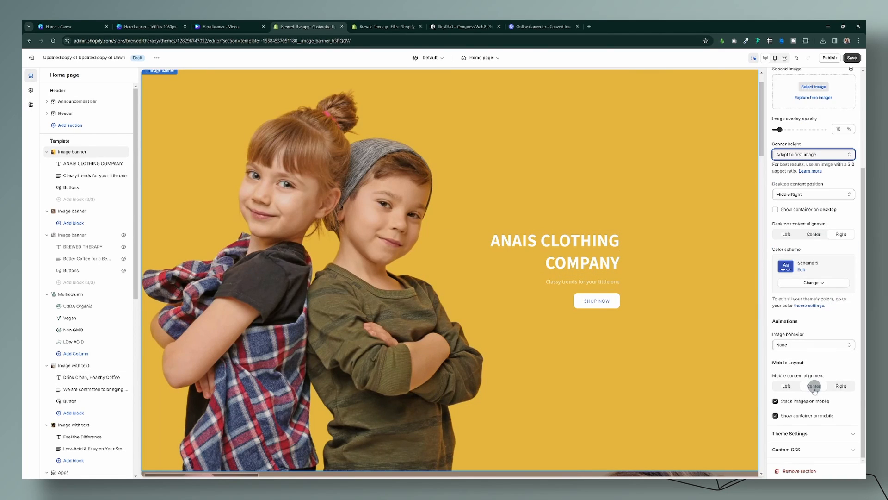
pyautogui.click(810, 451)
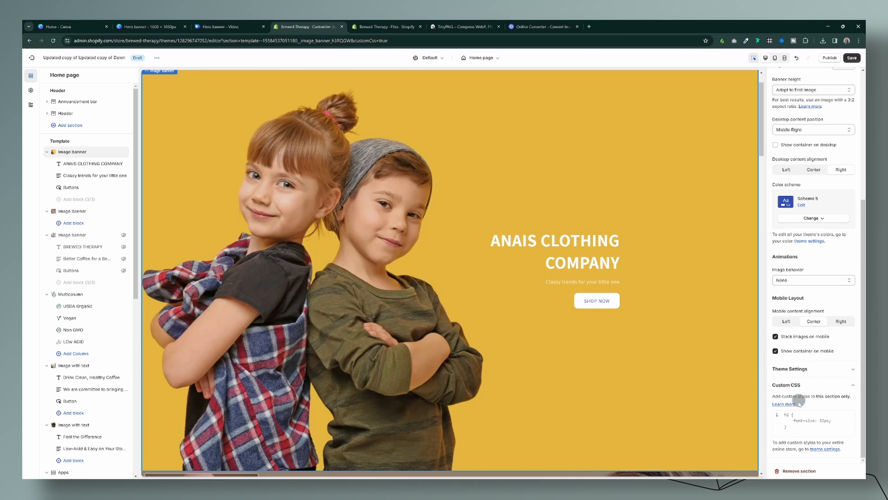
pyautogui.doubleClick(824, 420)
# Switch the preview to mobile, turn off the banner's container on mobile and align its mobile content to the right.
pyautogui.click(776, 58)
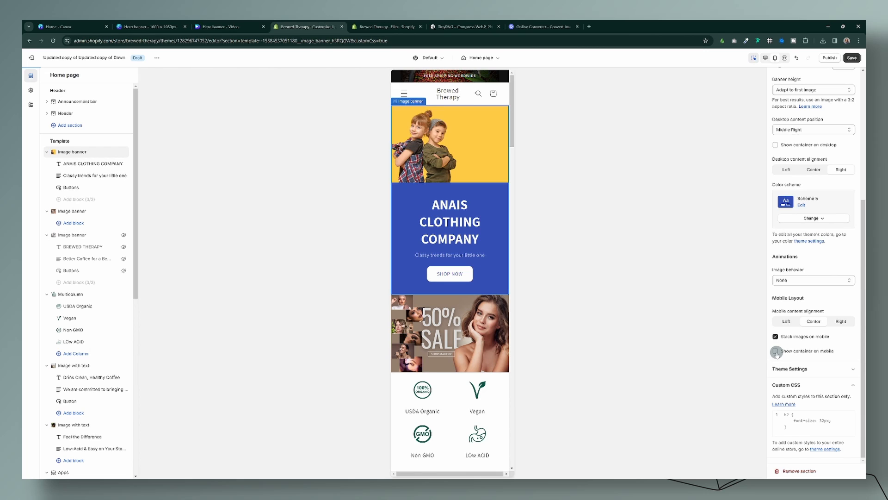
pyautogui.click(775, 352)
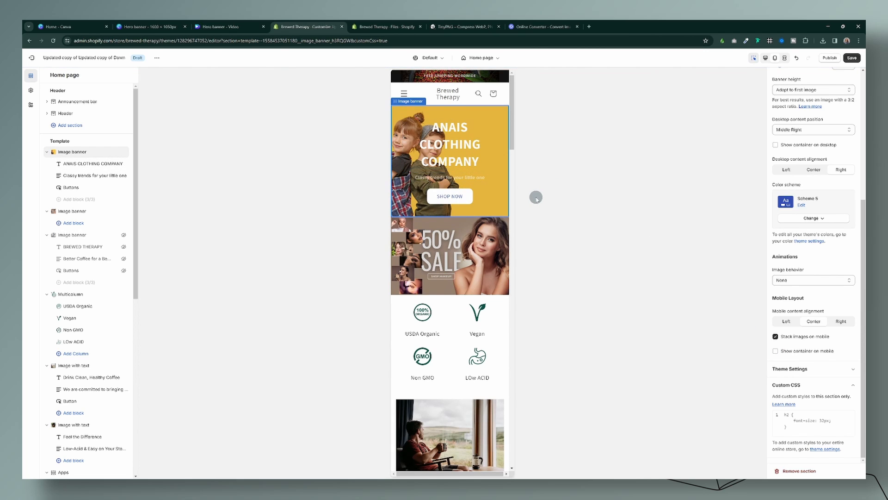
pyautogui.click(840, 321)
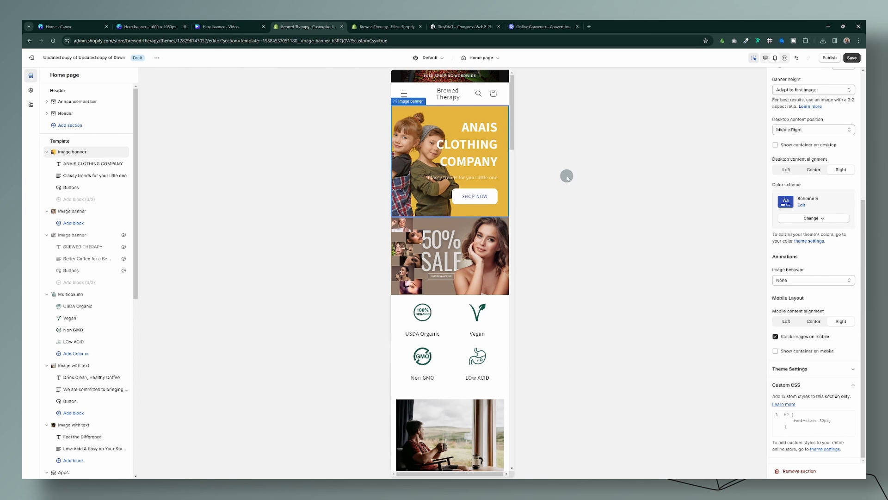
# Try Scheme 1 as the banner's color scheme in the mobile preview and switch back to Scheme 5.
pyautogui.click(803, 220)
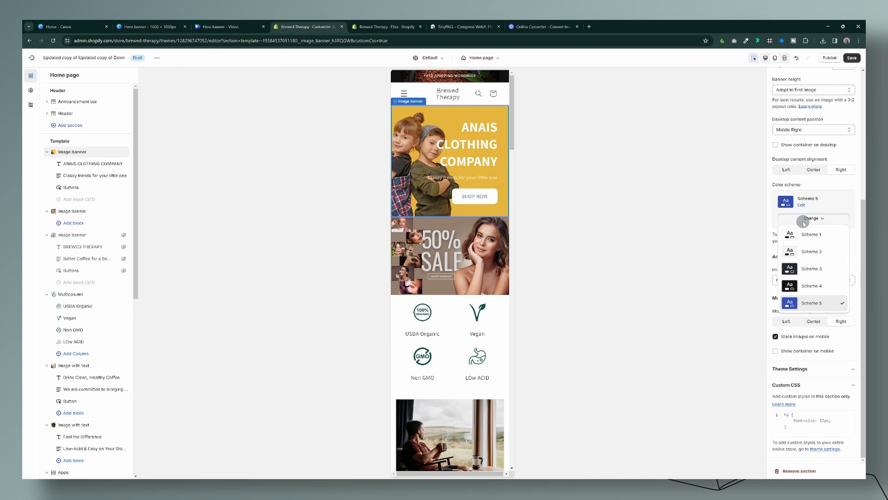
pyautogui.click(790, 234)
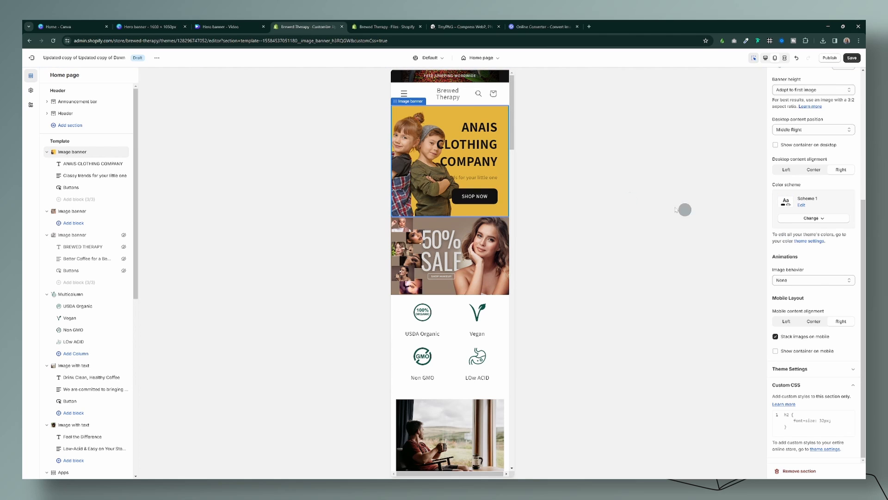
pyautogui.click(792, 217)
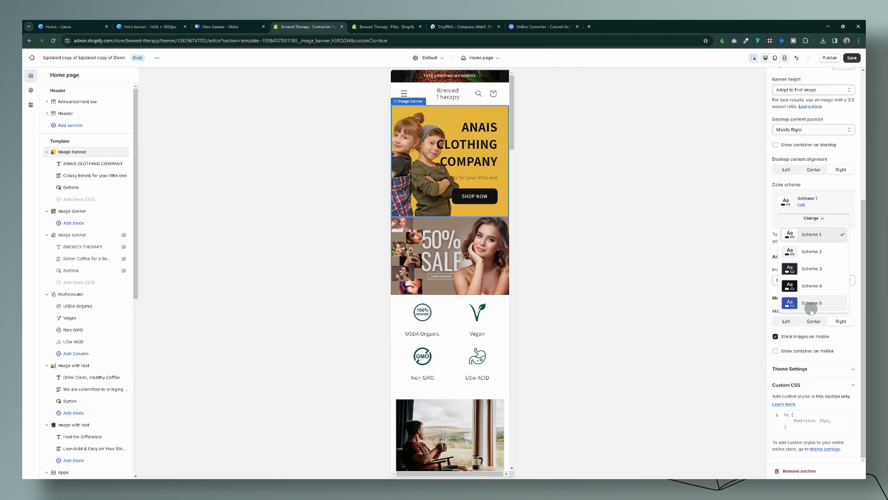
pyautogui.click(811, 308)
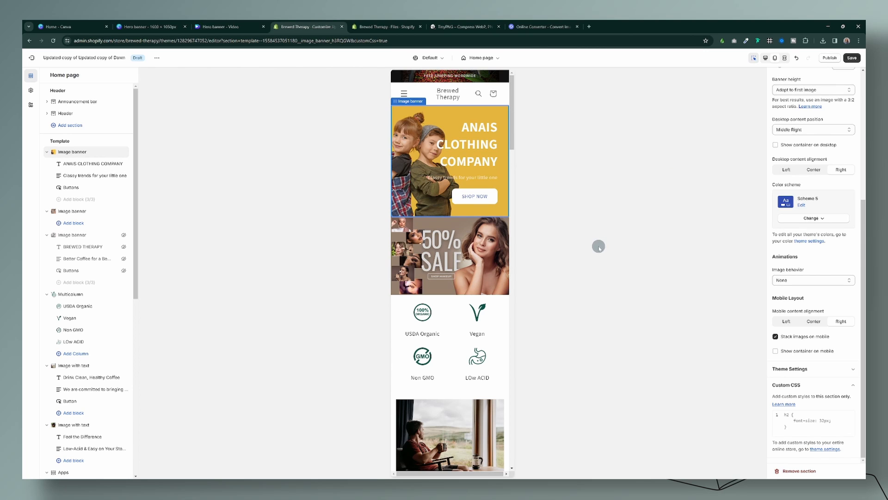
# Try an image overlay opacity of 0% on the clothing banner and set it to 20%.
pyautogui.scroll(3, 793, 245)
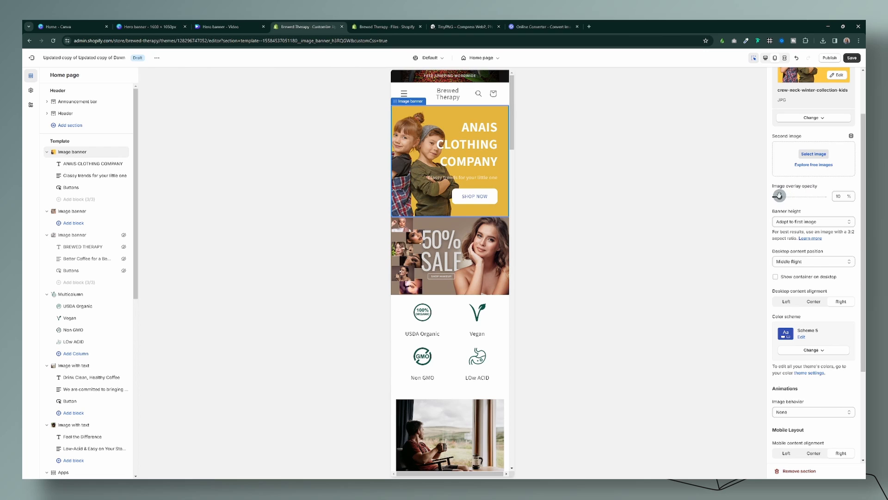
pyautogui.moveTo(780, 197); pyautogui.dragTo(773, 197)
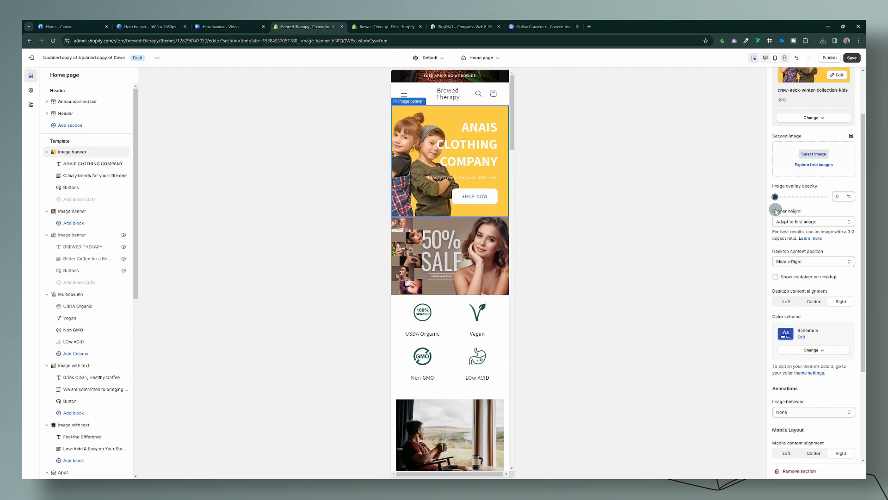
pyautogui.moveTo(775, 197); pyautogui.dragTo(784, 197)
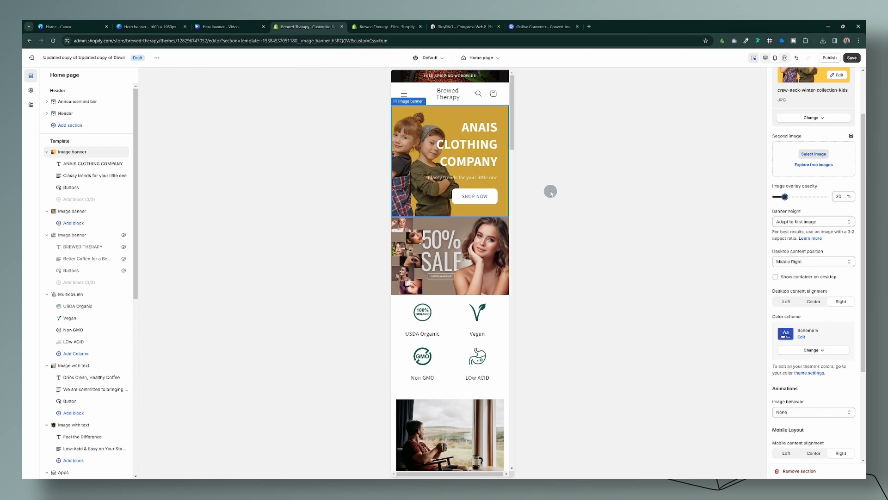
# Add a focal point to the clothing banner's first image, save it over the girl's arm, and move it to the image's left edge and save again.
pyautogui.scroll(2, 812, 261)
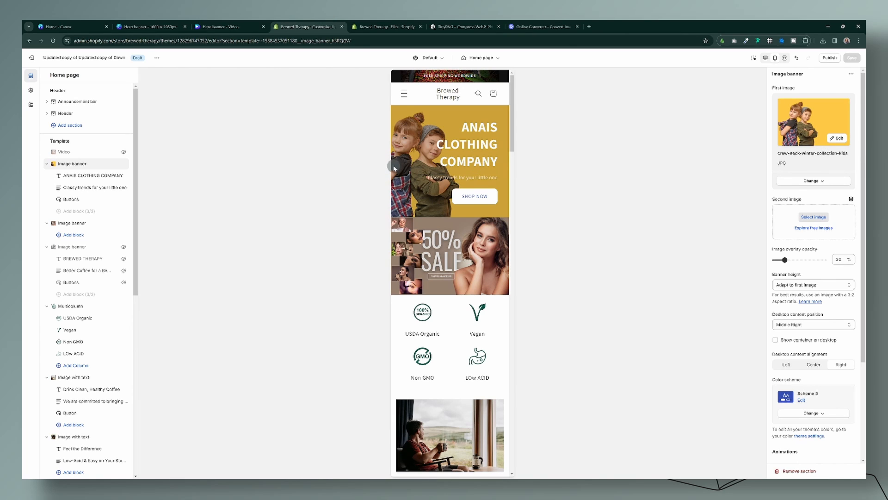
pyautogui.click(836, 139)
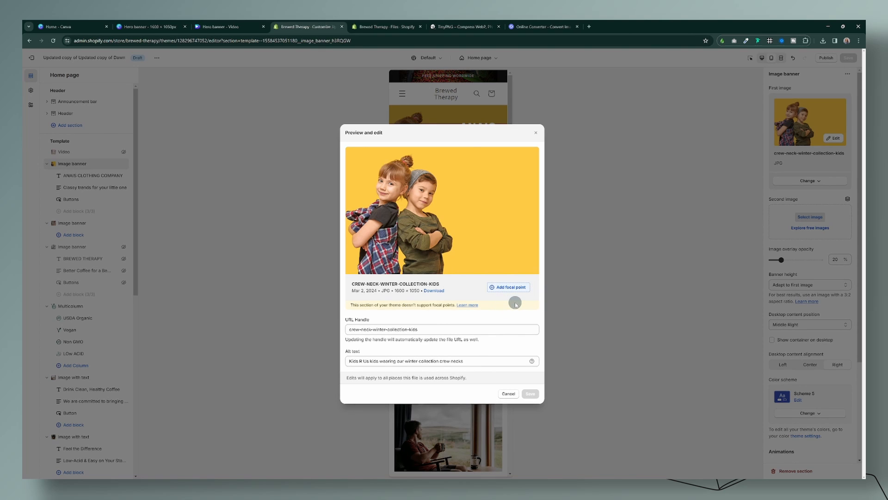
pyautogui.click(492, 287)
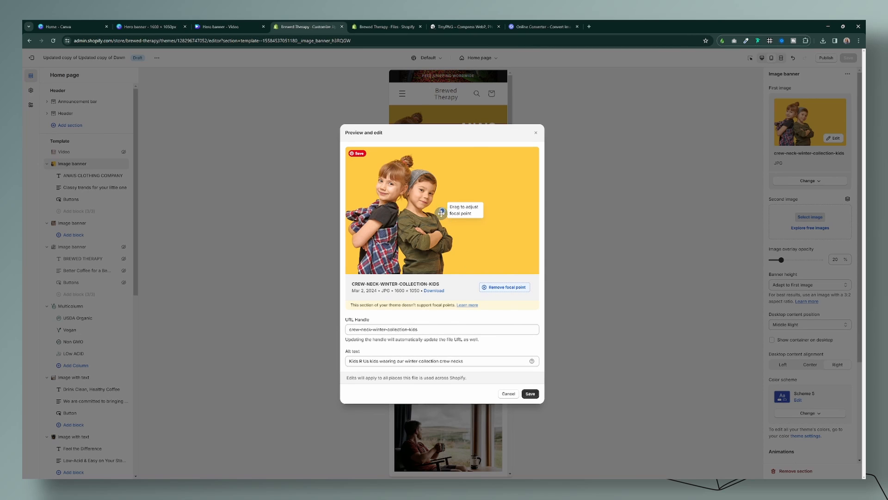
pyautogui.moveTo(443, 210); pyautogui.dragTo(368, 207)
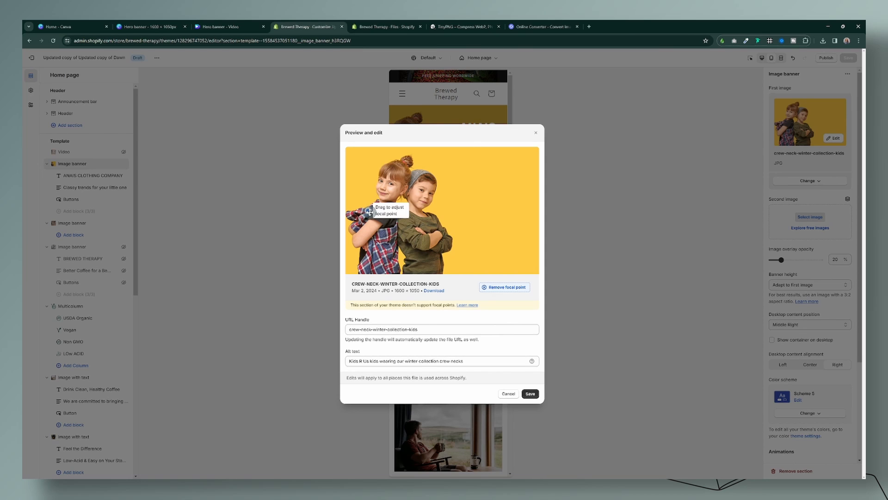
pyautogui.click(530, 393)
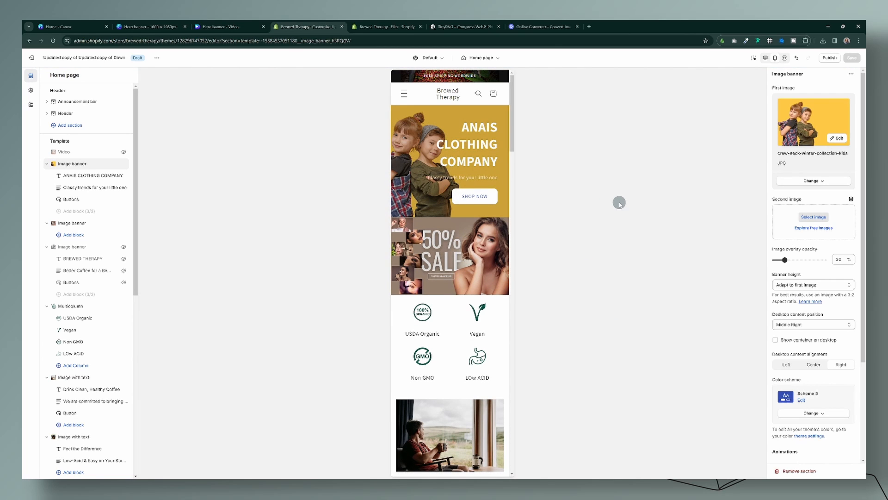
pyautogui.click(838, 139)
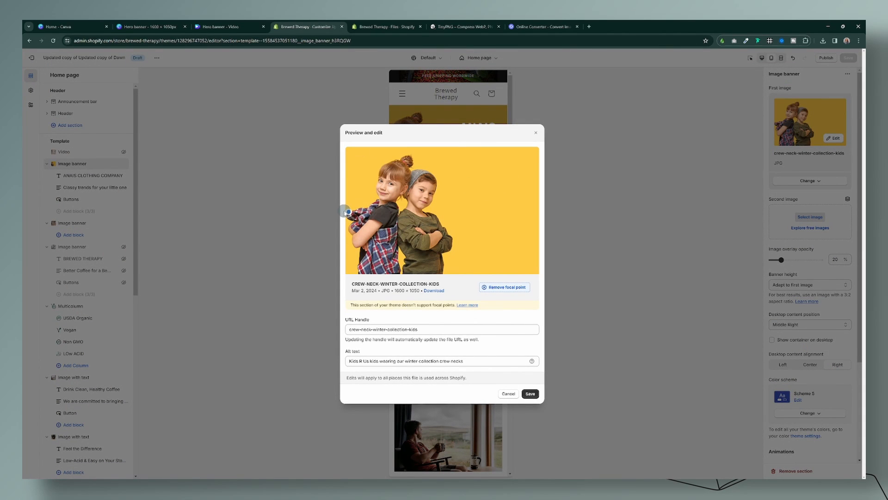
pyautogui.click(530, 393)
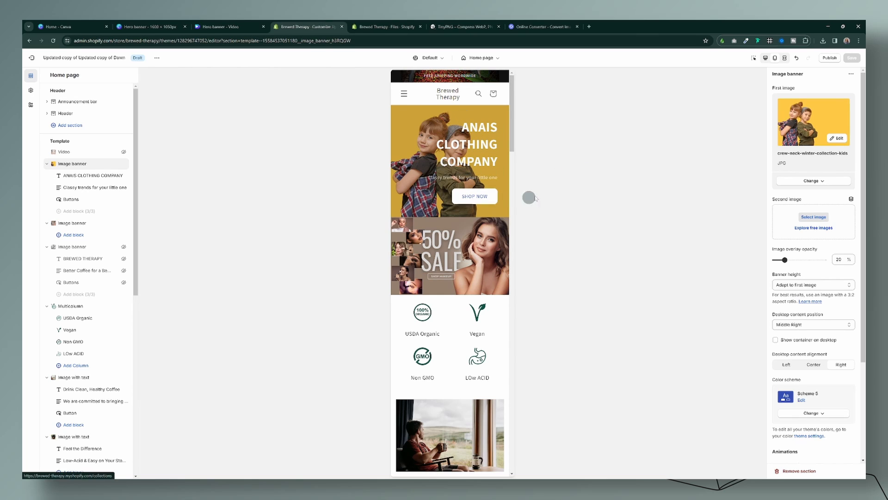
# Try the clothing image's focal point at its right edge, and move it to the top centre of the image and save.
pyautogui.click(837, 137)
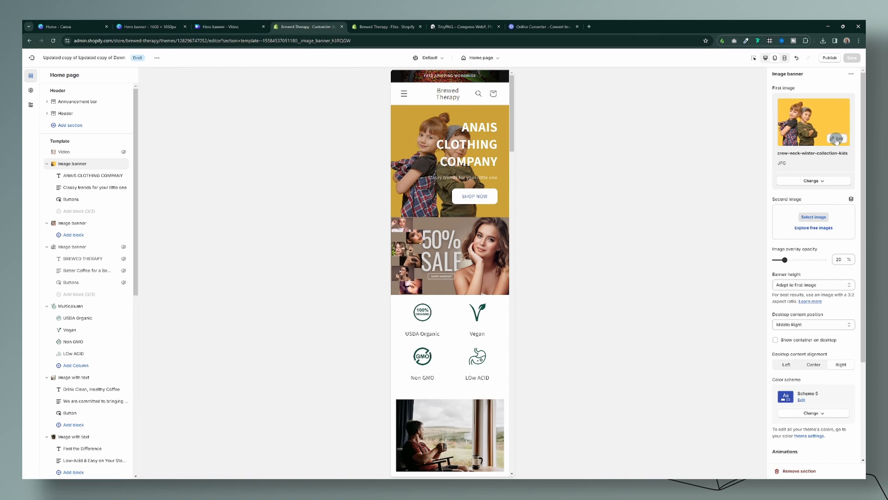
pyautogui.click(535, 206)
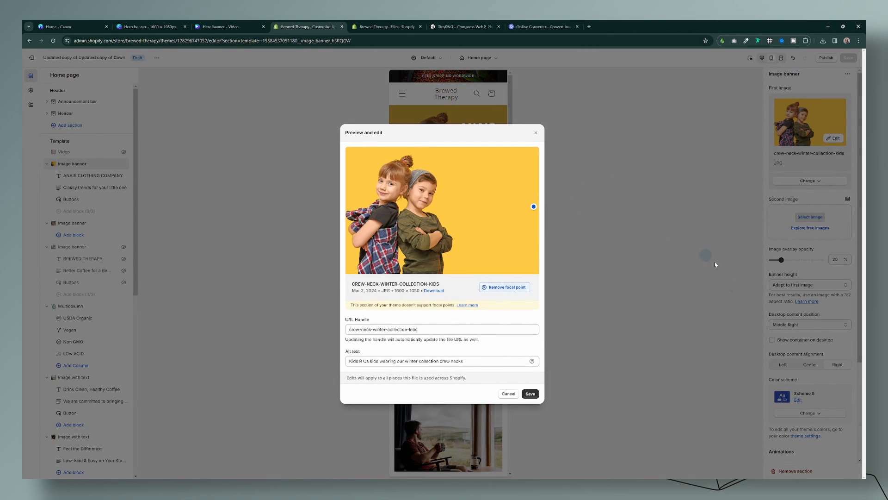
pyautogui.click(530, 393)
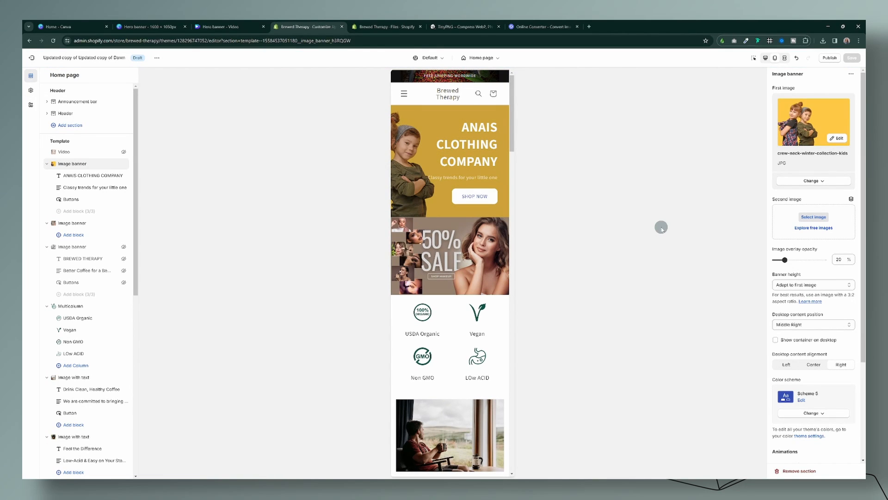
pyautogui.click(838, 139)
pyautogui.moveTo(530, 165); pyautogui.dragTo(444, 151)
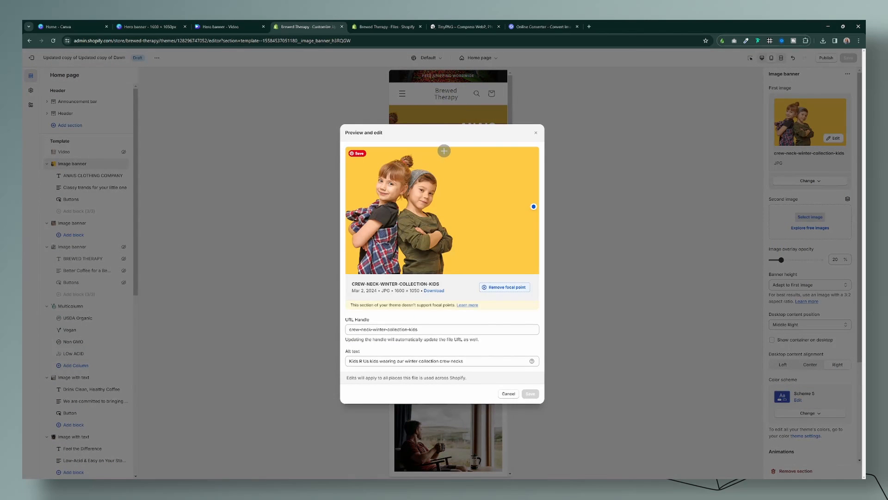
pyautogui.click(530, 393)
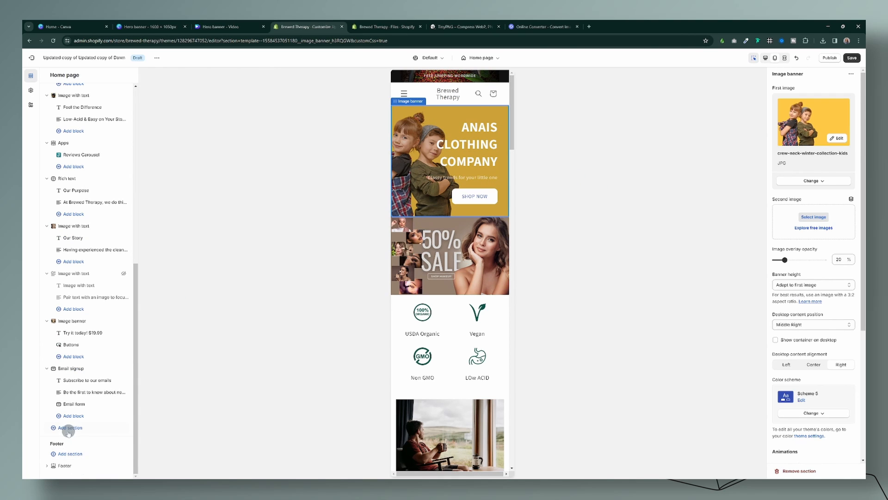
# Find and add a Video section to the home page template and move it to the top, above the image banners.
pyautogui.click(74, 427)
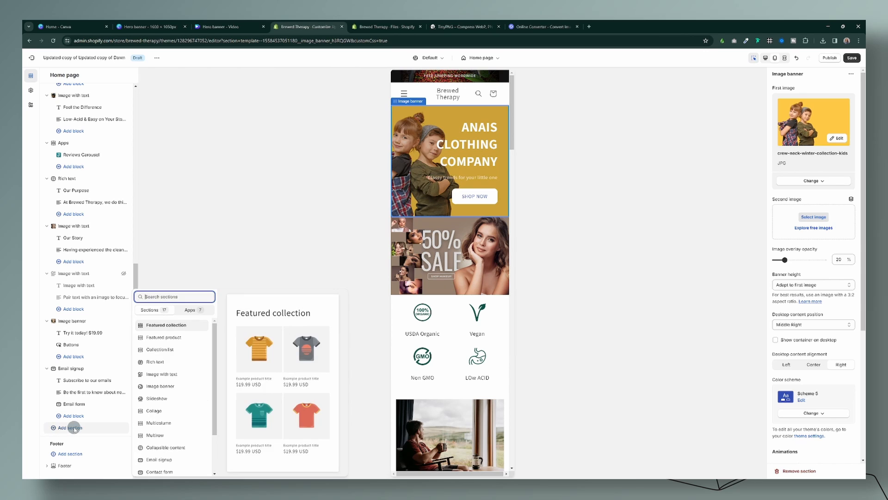
pyautogui.scroll(-1, 185, 418)
pyautogui.scroll(-1, 185, 418)
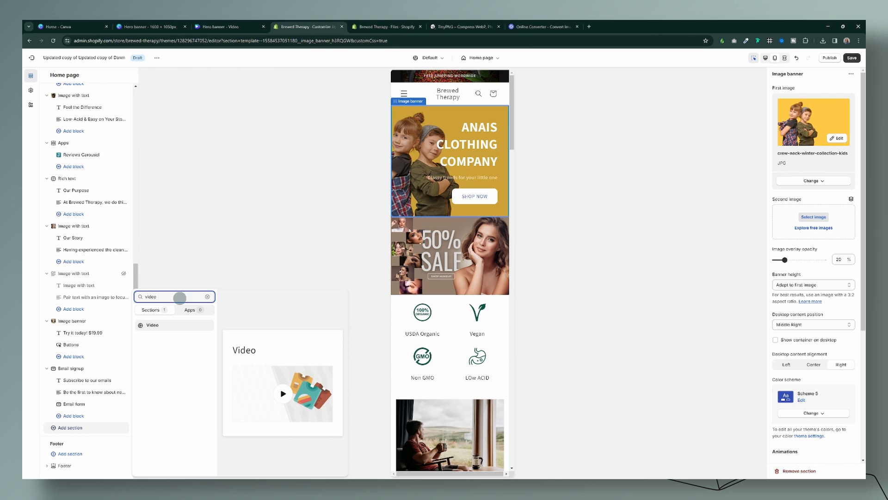
pyautogui.click(149, 325)
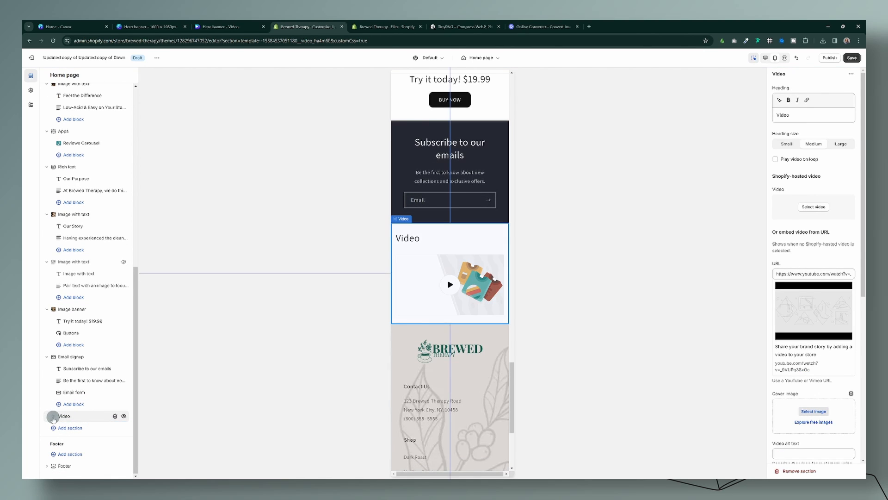
pyautogui.moveTo(53, 418); pyautogui.dragTo(53, 143)
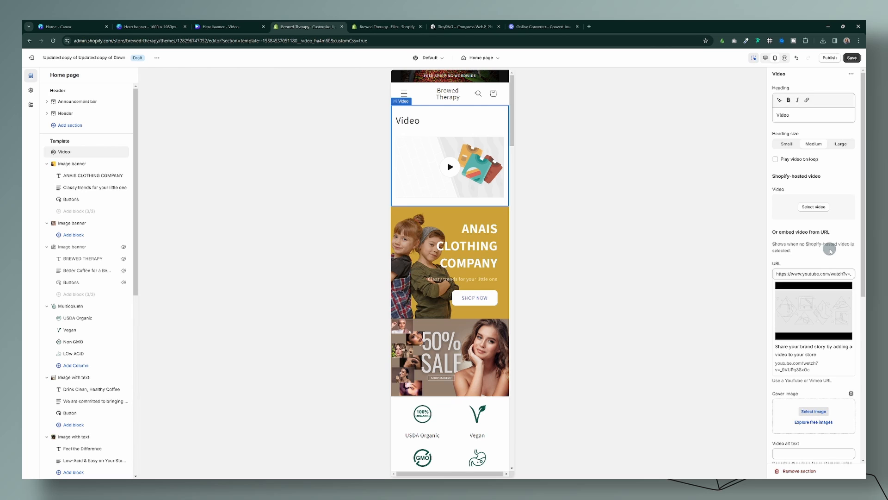
# Switch the preview to desktop and clear the Video section's heading text.
pyautogui.scroll(-3, 829, 250)
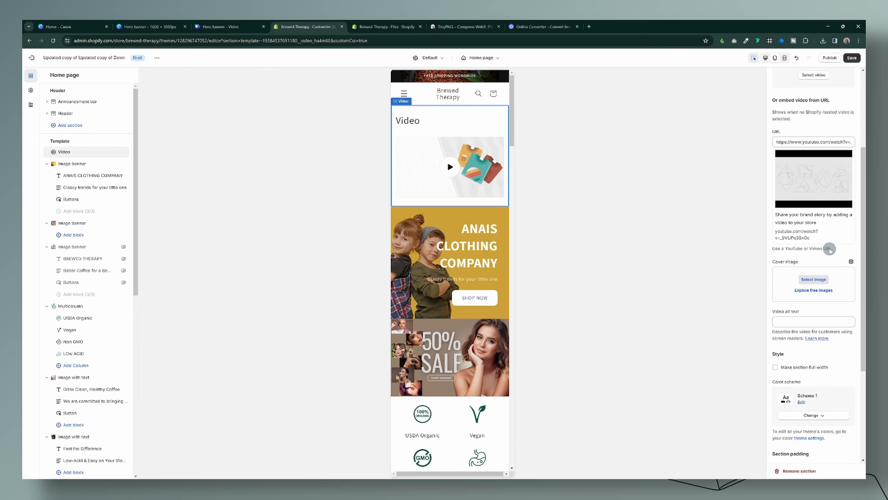
pyautogui.scroll(-2, 830, 250)
pyautogui.scroll(-1, 825, 301)
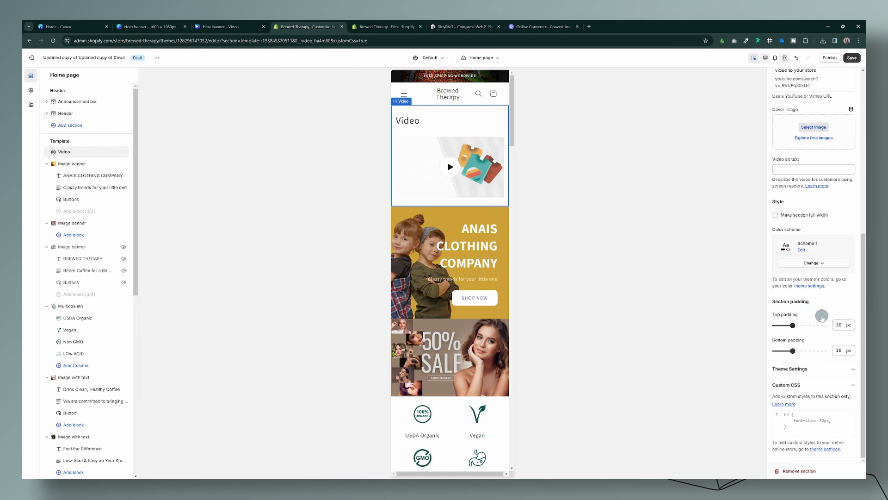
pyautogui.scroll(6, 822, 317)
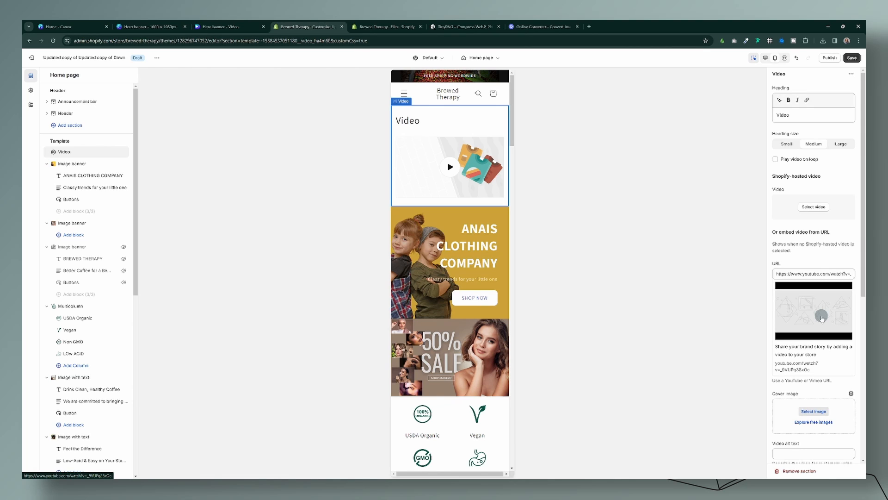
pyautogui.moveTo(805, 115); pyautogui.dragTo(771, 115)
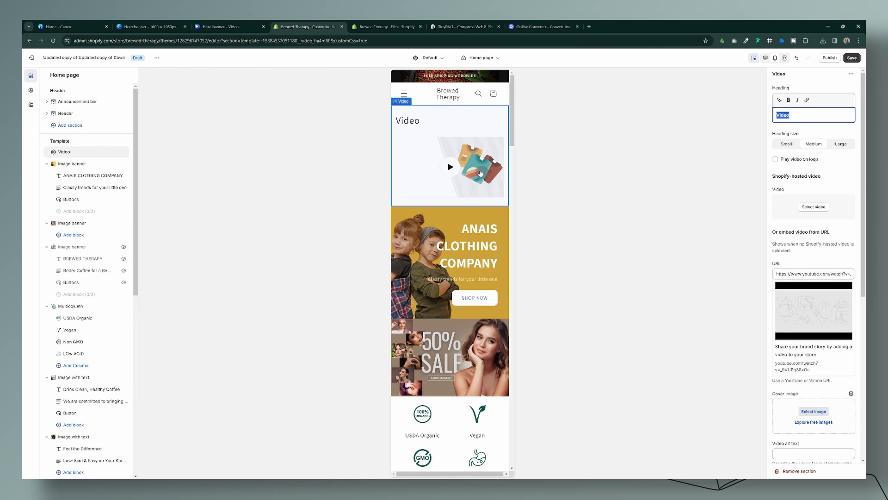
pyautogui.click(766, 58)
pyautogui.moveTo(771, 115); pyautogui.dragTo(803, 116)
pyautogui.press('BackSpace')
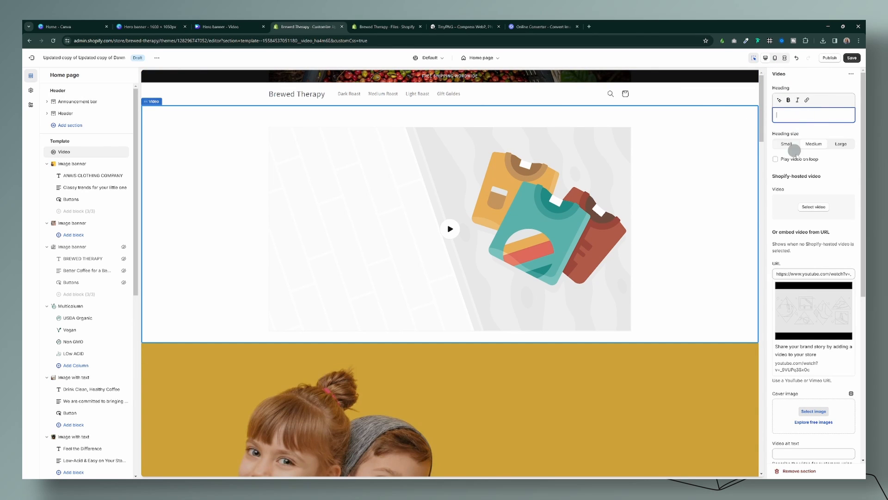
# Upload and assign the spring-sale-homepage MP4 as the section's Shopify-hosted video and set it to play on loop.
pyautogui.click(814, 208)
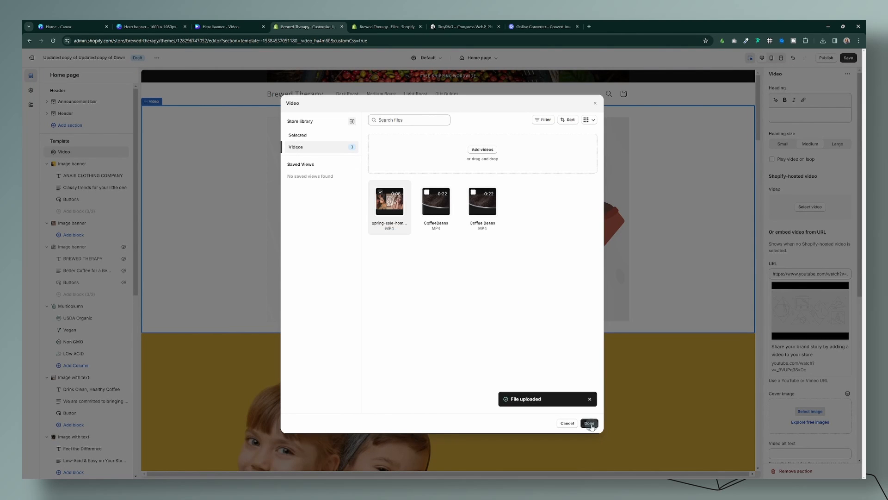
pyautogui.click(589, 422)
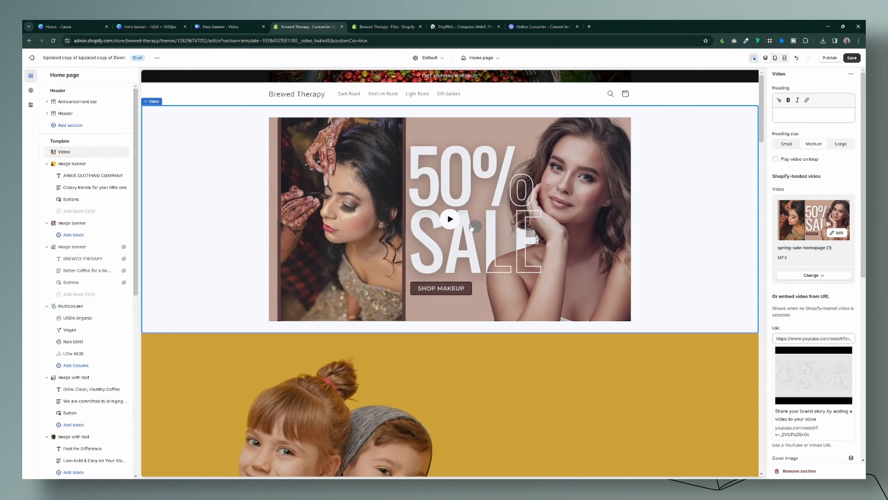
pyautogui.click(450, 219)
pyautogui.click(776, 159)
# Make the Video section full width.
pyautogui.scroll(-3, 817, 169)
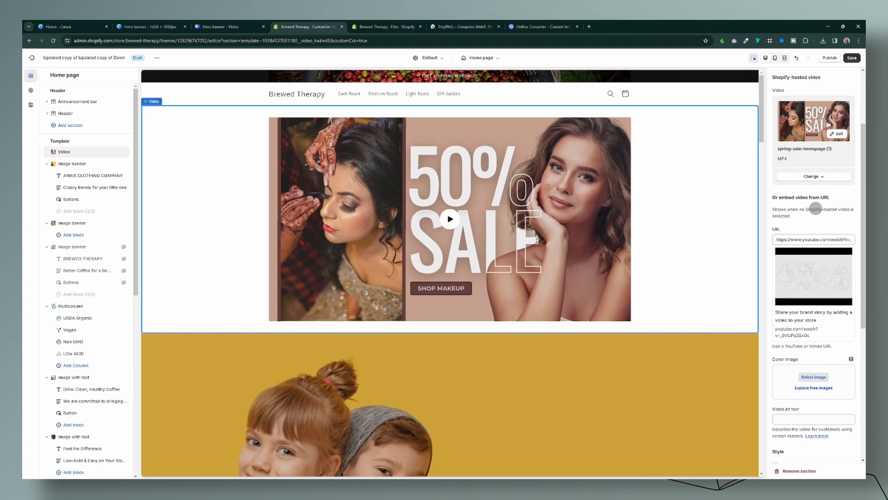
pyautogui.scroll(-4, 829, 215)
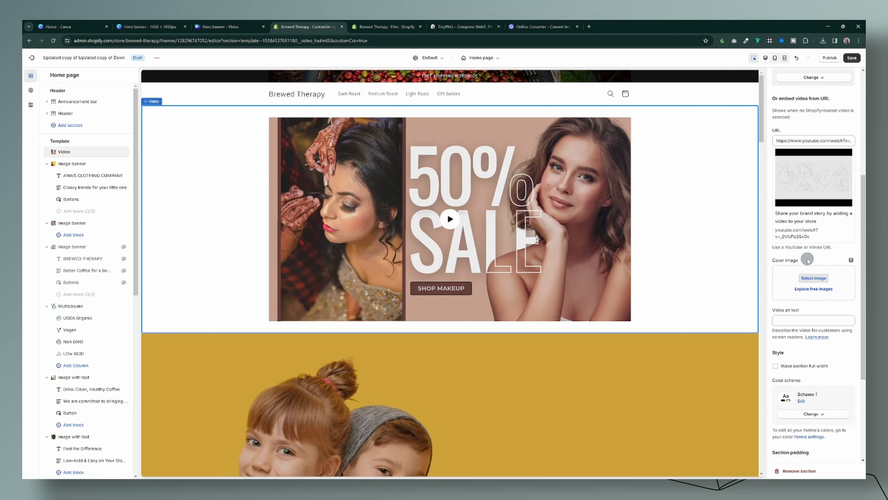
pyautogui.scroll(1, 808, 207)
pyautogui.scroll(1, 810, 245)
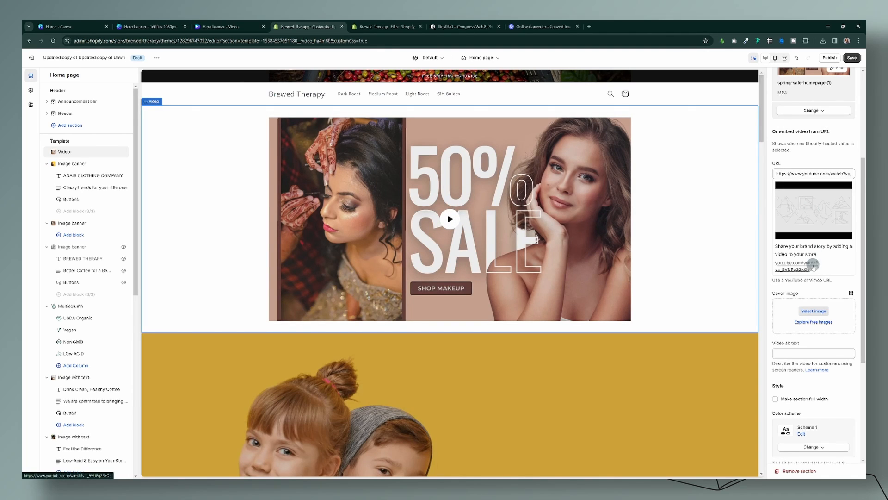
pyautogui.scroll(-2, 814, 264)
pyautogui.scroll(-2, 819, 315)
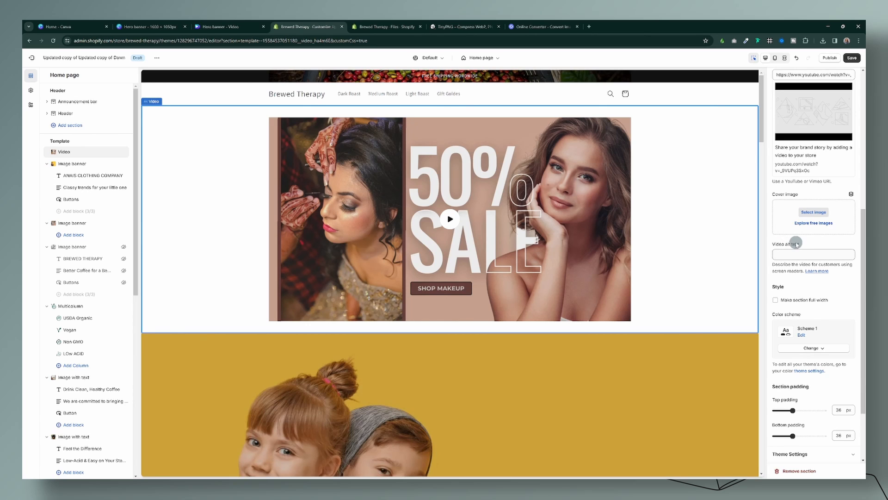
pyautogui.scroll(-2, 798, 238)
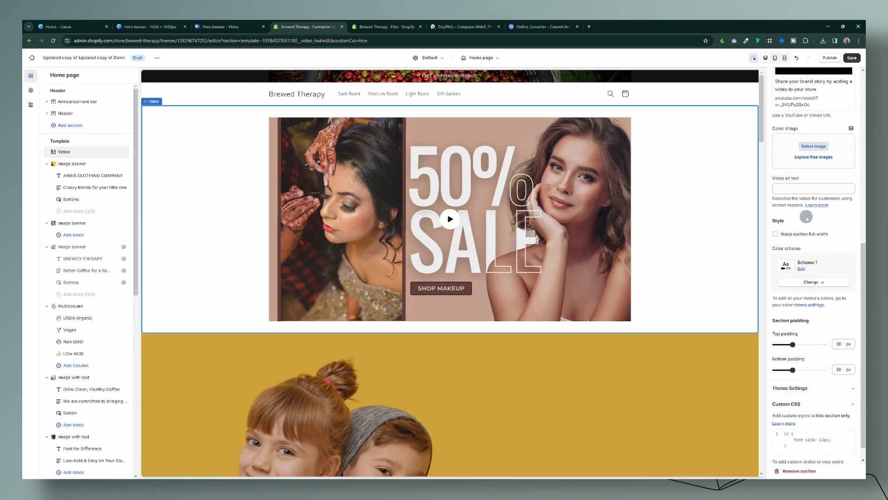
pyautogui.click(775, 234)
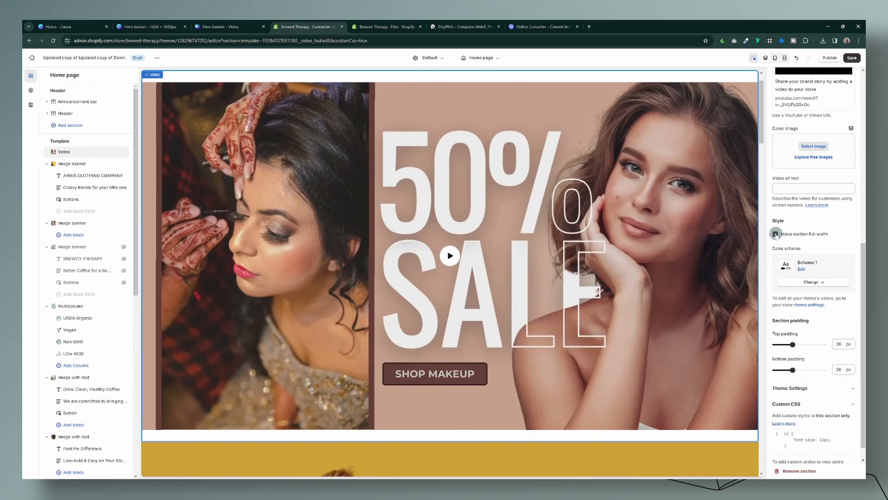
# Set the Video section's top and bottom padding to 0 px.
pyautogui.scroll(-1, 841, 241)
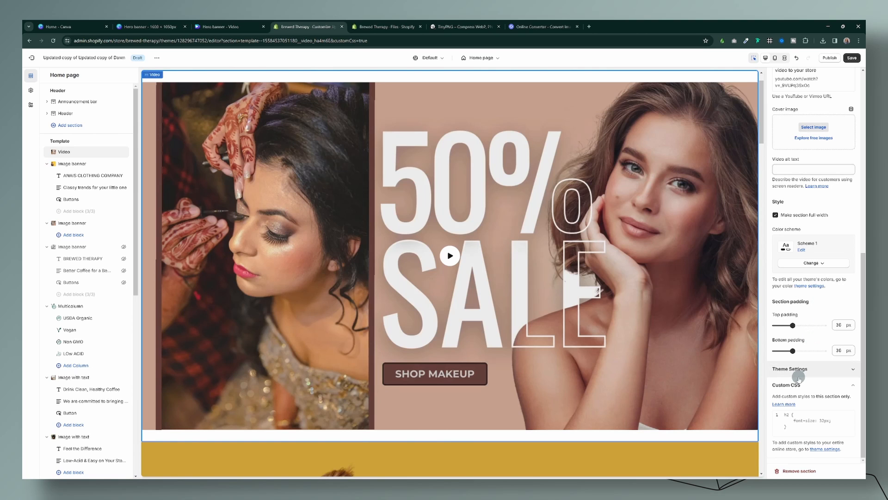
pyautogui.scroll(1, 716, 266)
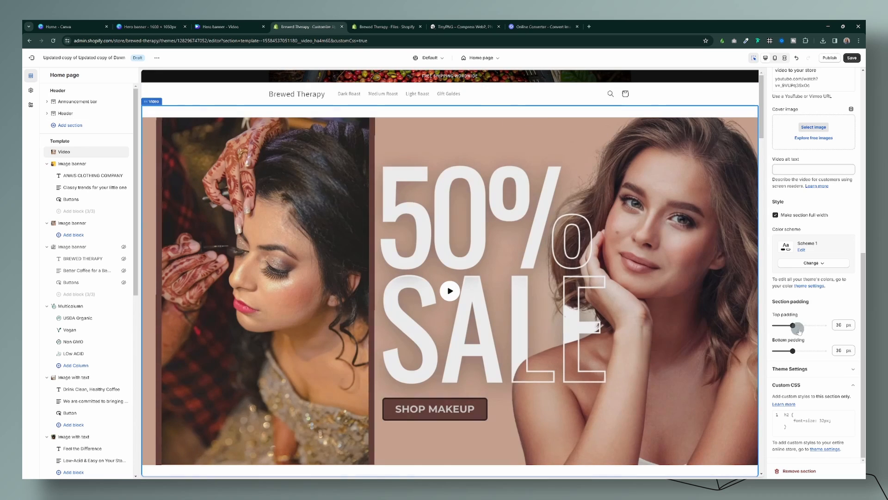
pyautogui.moveTo(791, 327); pyautogui.dragTo(759, 331)
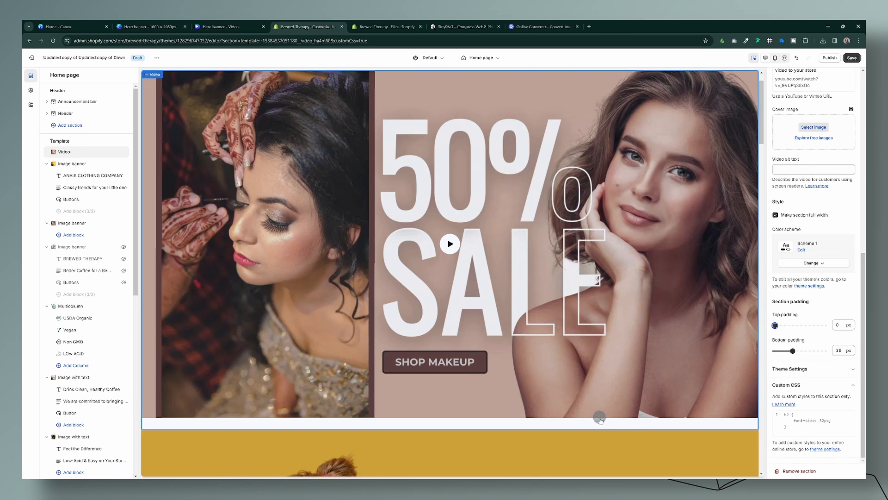
pyautogui.moveTo(791, 350); pyautogui.dragTo(775, 350)
# Preview the home page with its video banner at mobile size and save the theme changes.
pyautogui.scroll(5, 811, 343)
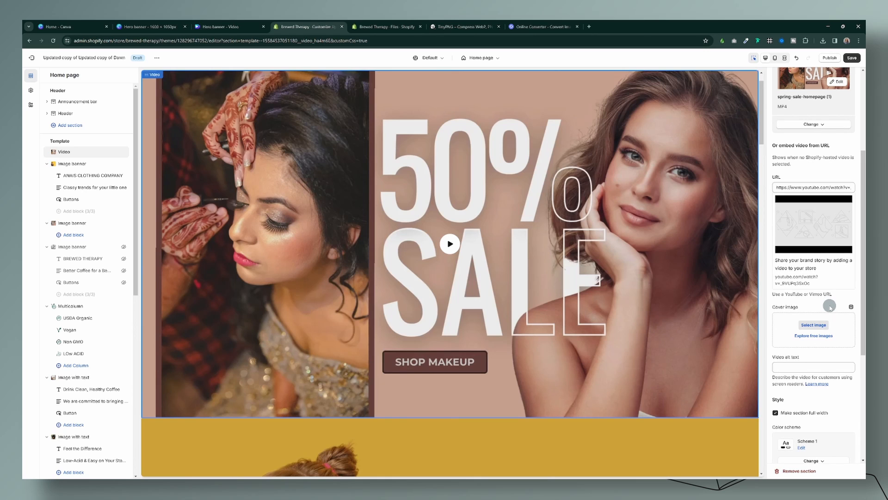
pyautogui.scroll(-5, 826, 307)
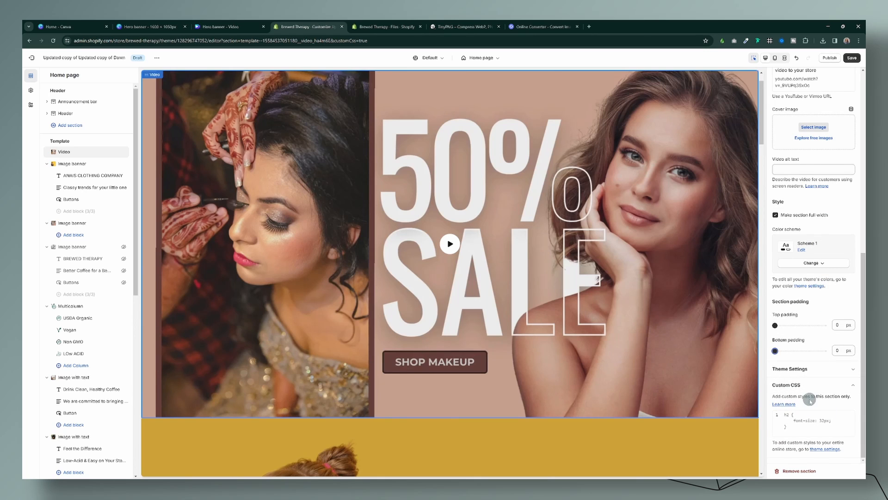
pyautogui.scroll(8, 809, 401)
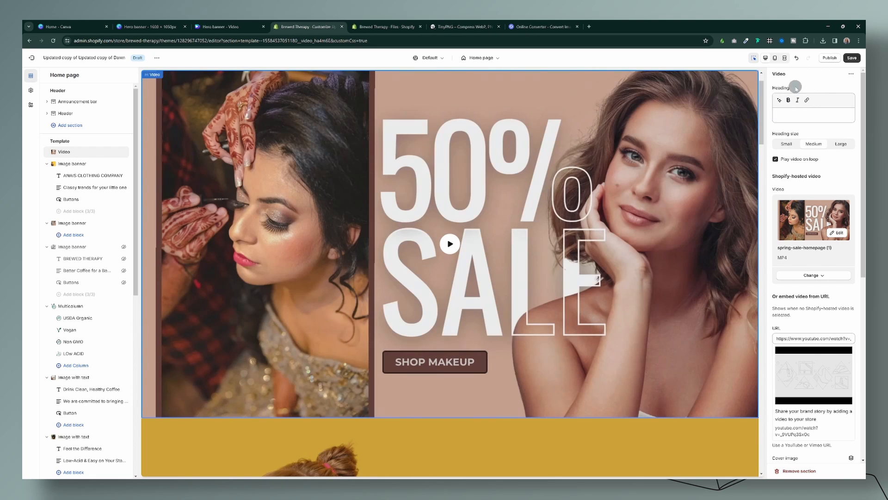
pyautogui.click(775, 59)
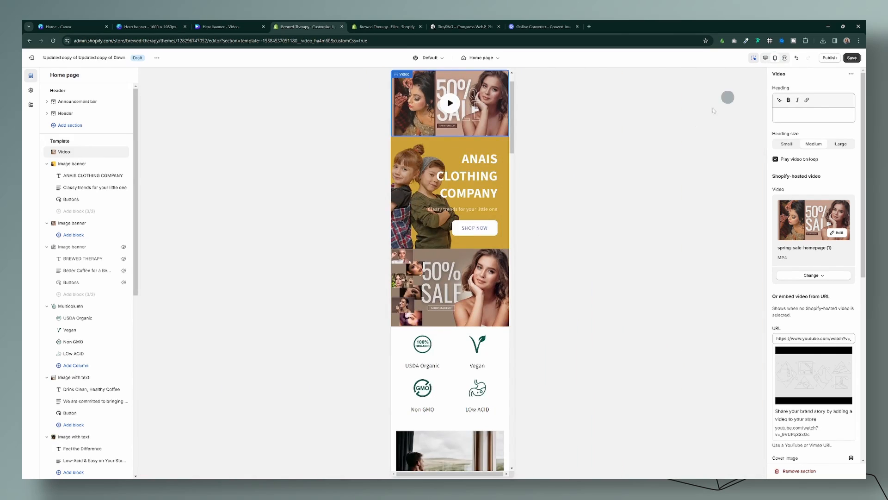
pyautogui.scroll(-6, 735, 294)
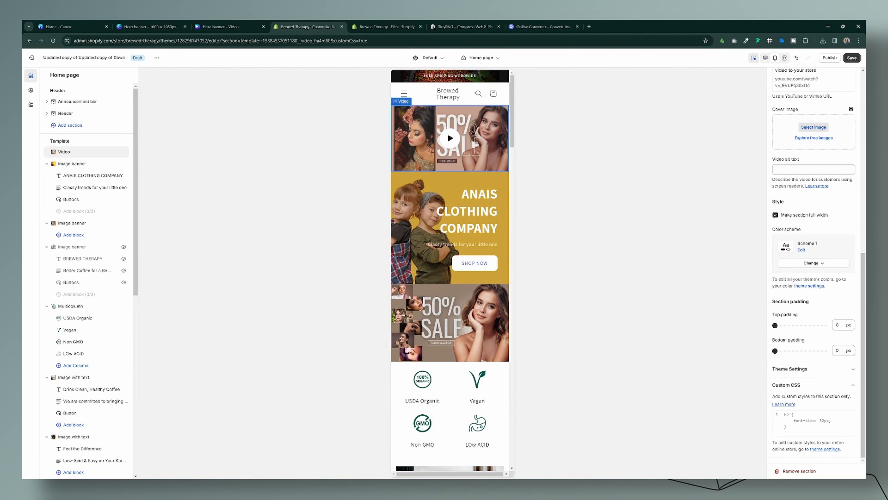
pyautogui.click(852, 58)
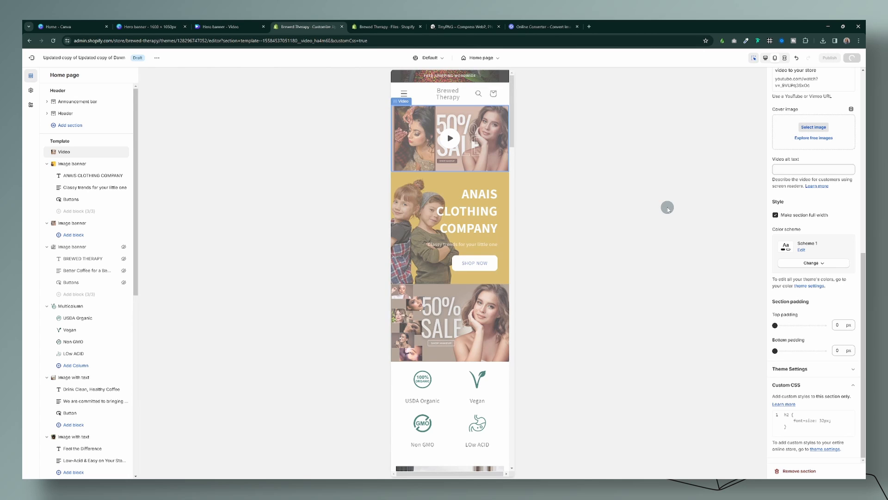
# View the home page in the full-screen preview and play the video banner to check how it looks.
pyautogui.click(785, 58)
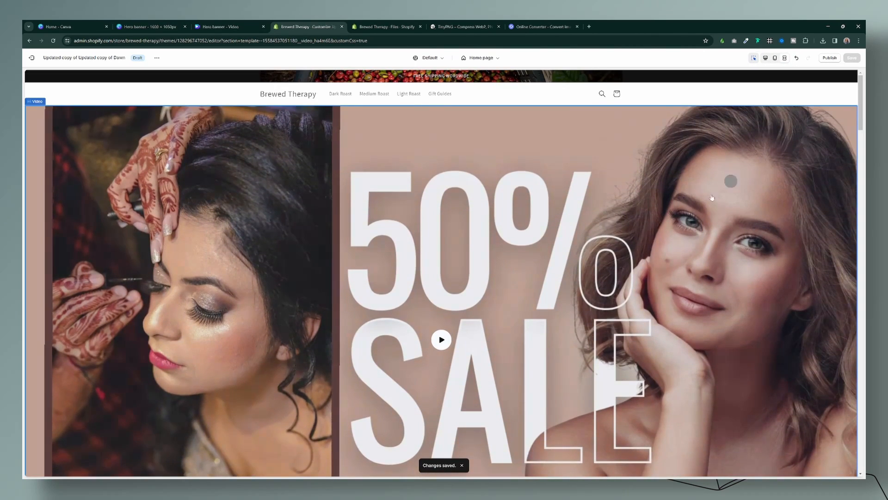
pyautogui.click(441, 339)
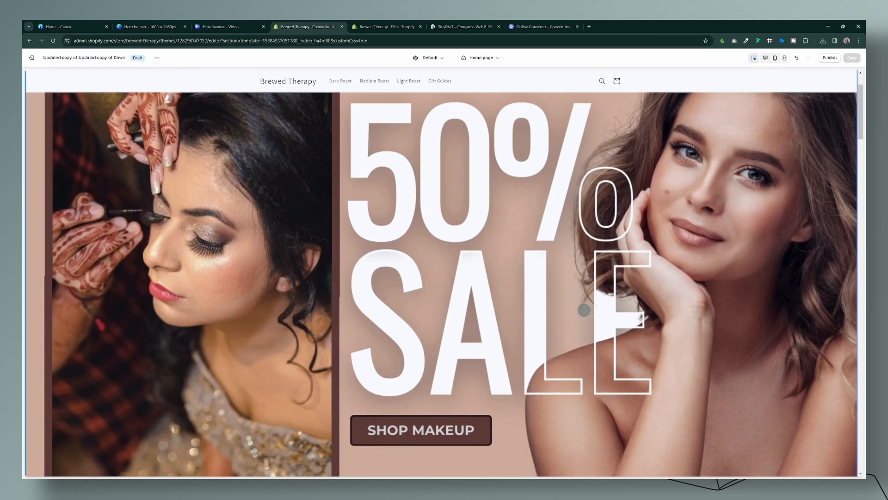
pyautogui.scroll(-5, 586, 310)
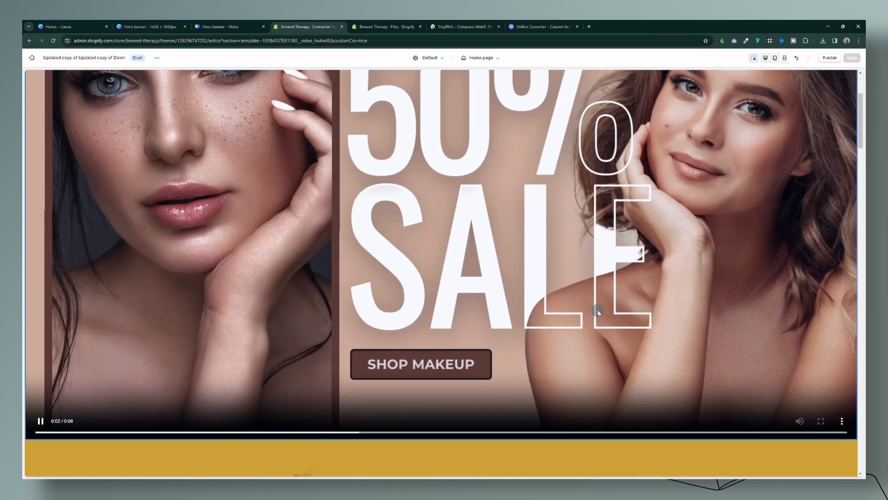
pyautogui.scroll(3, 579, 238)
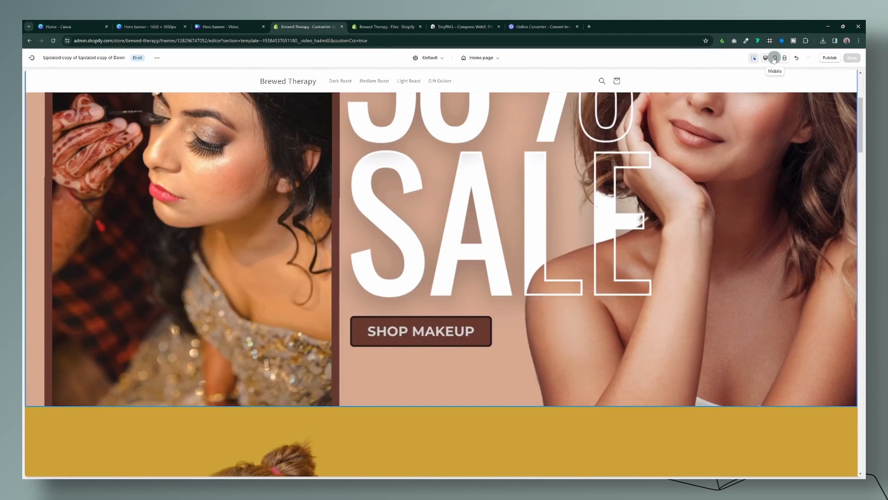
# Leave the full-screen preview and look at the file options of the Hero banner design in Canva before returning to the Shopify theme editor.
pyautogui.click(764, 58)
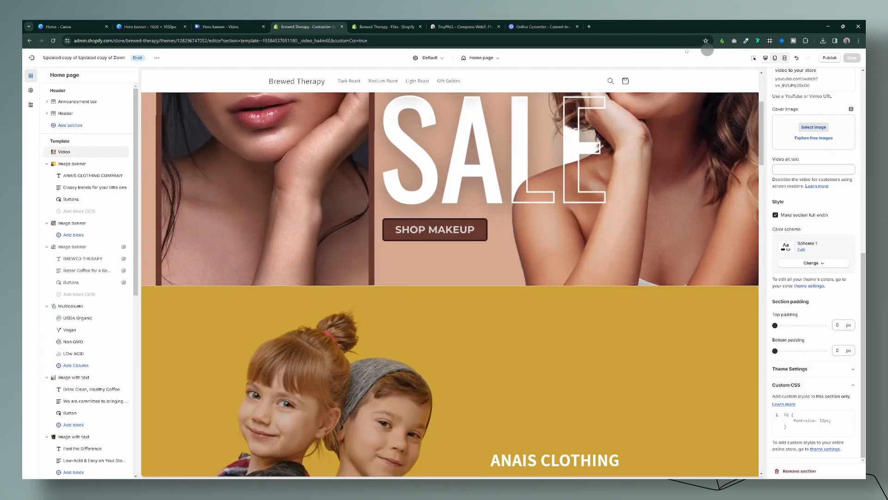
pyautogui.click(165, 29)
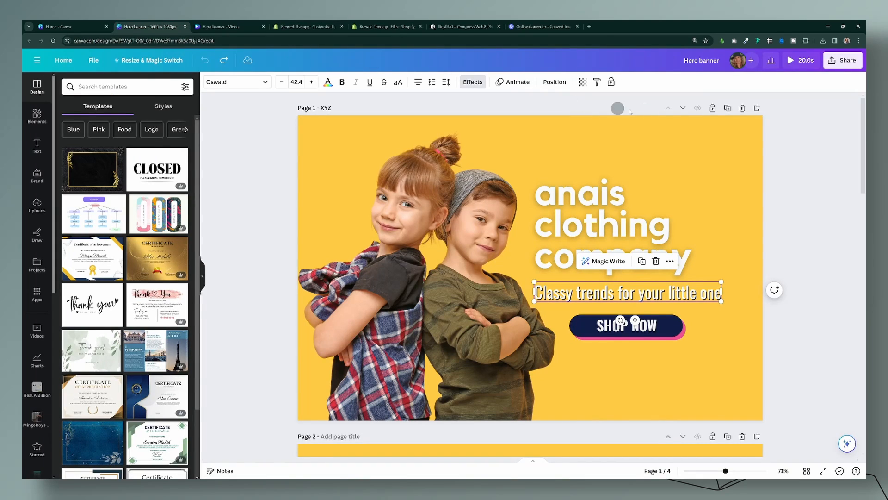
pyautogui.click(94, 65)
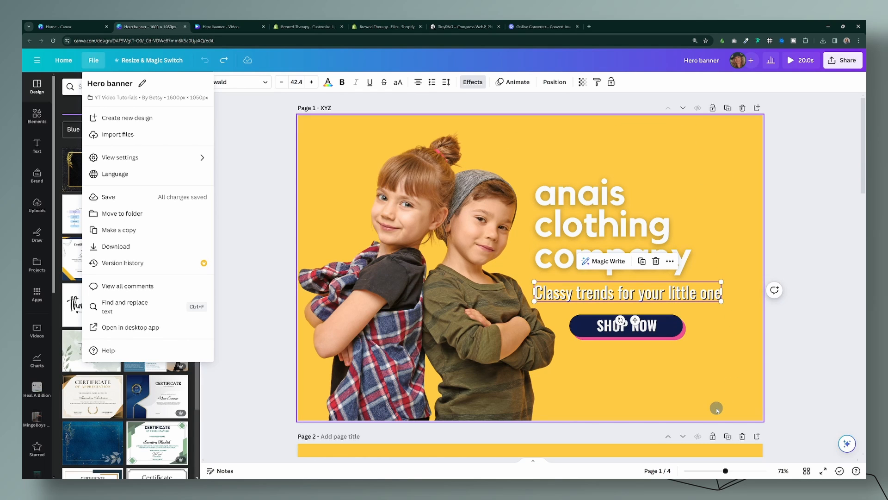
pyautogui.click(317, 28)
pyautogui.scroll(4, 672, 296)
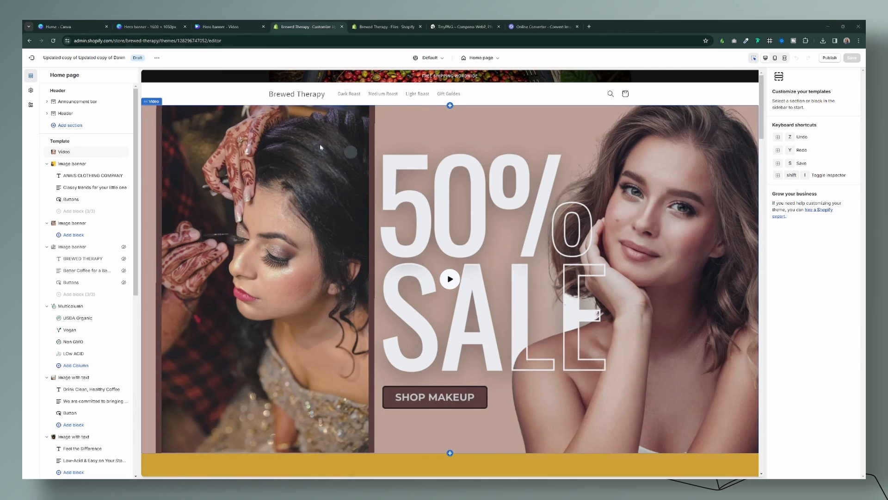
# Exit the theme editor and look through the store's uploaded files in the Shopify admin's content library.
pyautogui.click(31, 60)
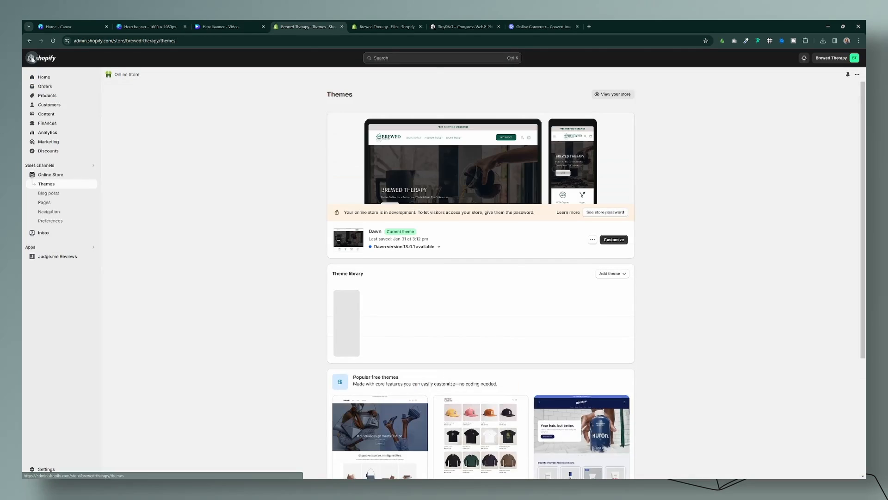
pyautogui.click(41, 113)
pyautogui.click(44, 133)
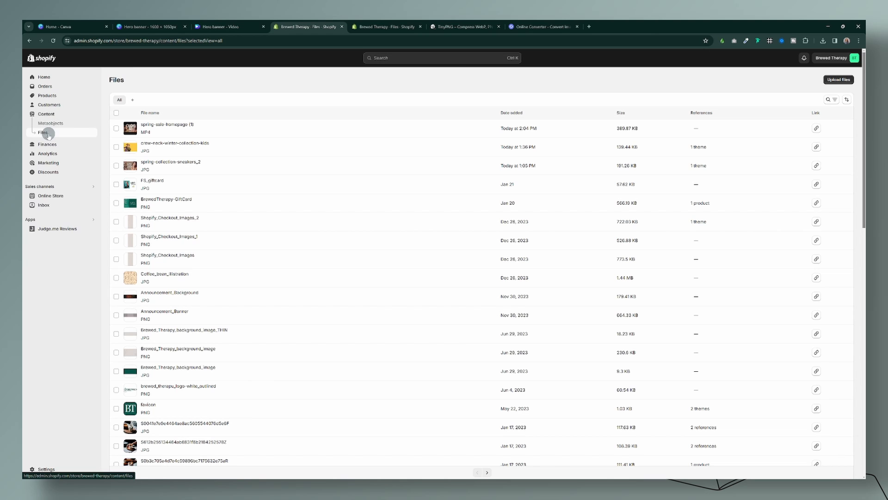
pyautogui.scroll(-4, 256, 377)
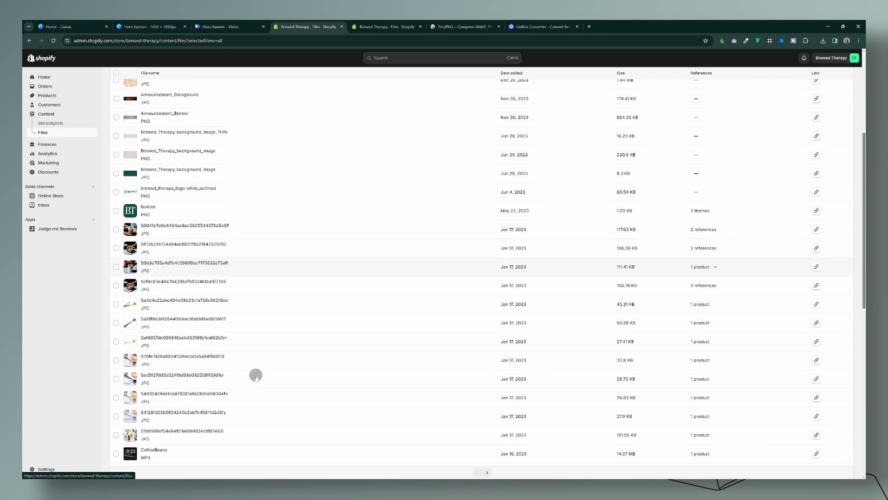
pyautogui.scroll(5, 256, 376)
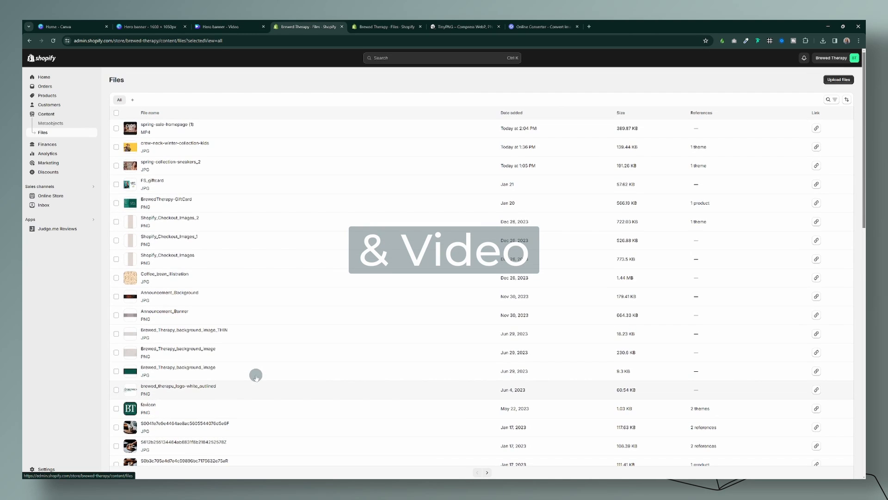
# Give the spring-sale-homepage (1) video the alt text "Beauty is You models wearing our makeup" and save it.
pyautogui.click(153, 125)
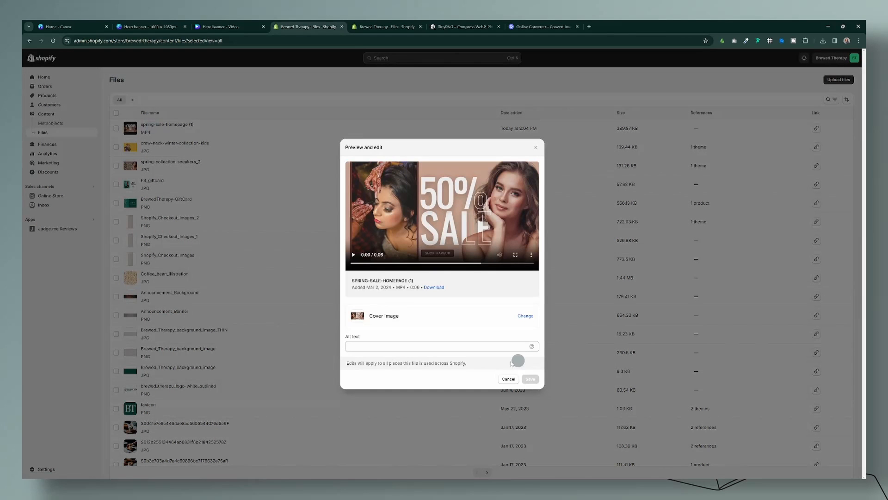
pyautogui.click(419, 346)
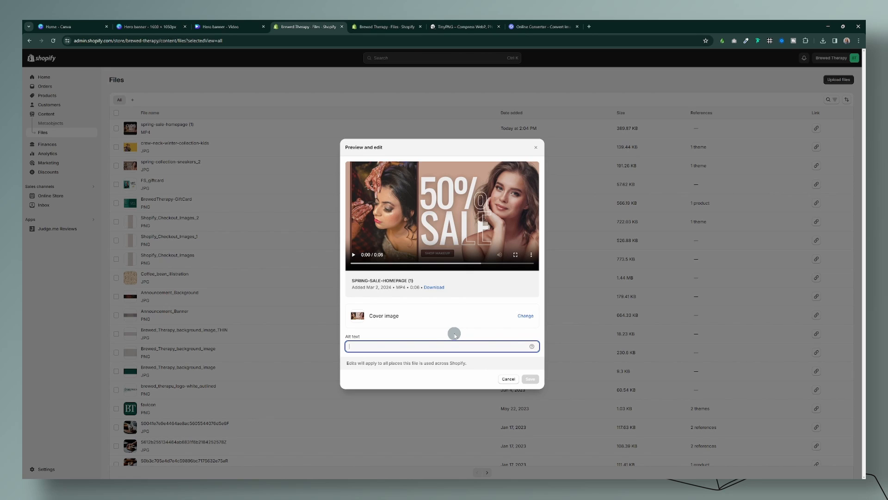
pyautogui.click(414, 347)
pyautogui.write('Beauty is You models wearing our ma')
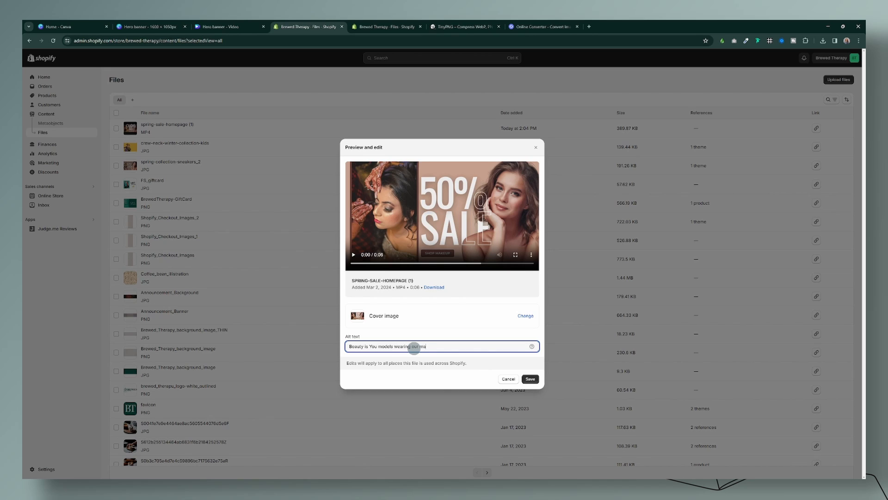
pyautogui.write('keup')
pyautogui.click(531, 379)
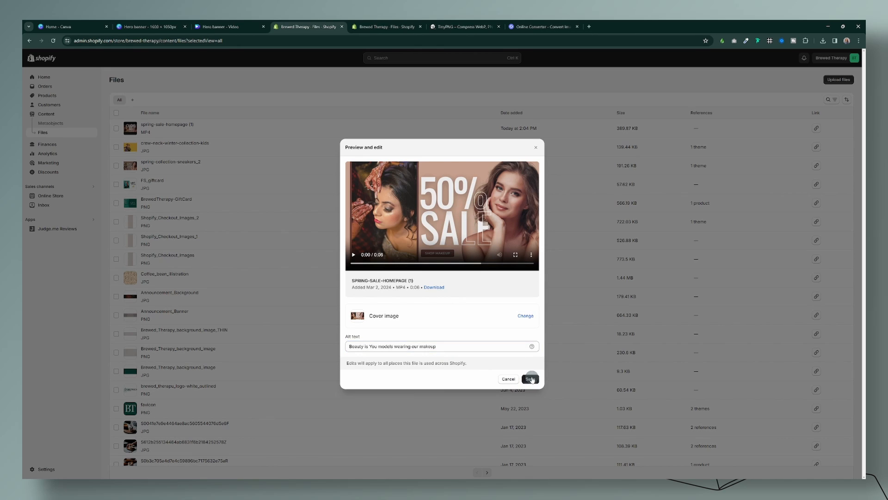
# Open the spring-collection-sneakers_2 image for editing in the store's files.
pyautogui.click(185, 160)
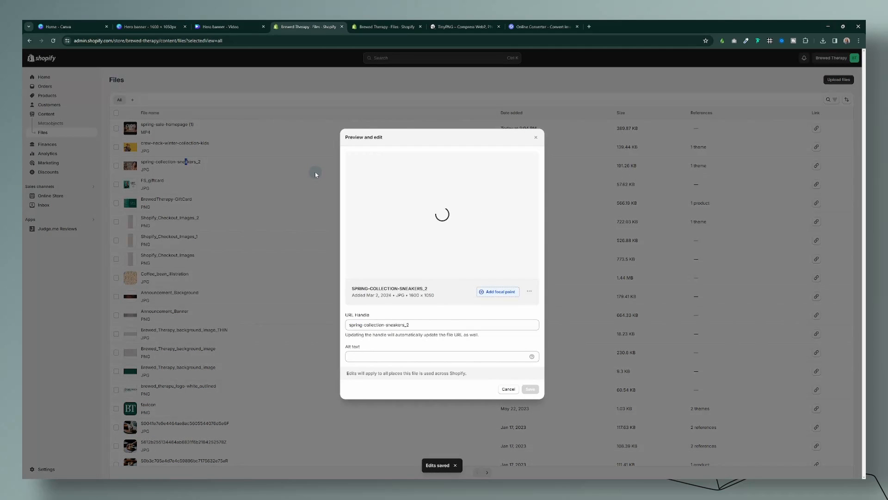
pyautogui.click(479, 292)
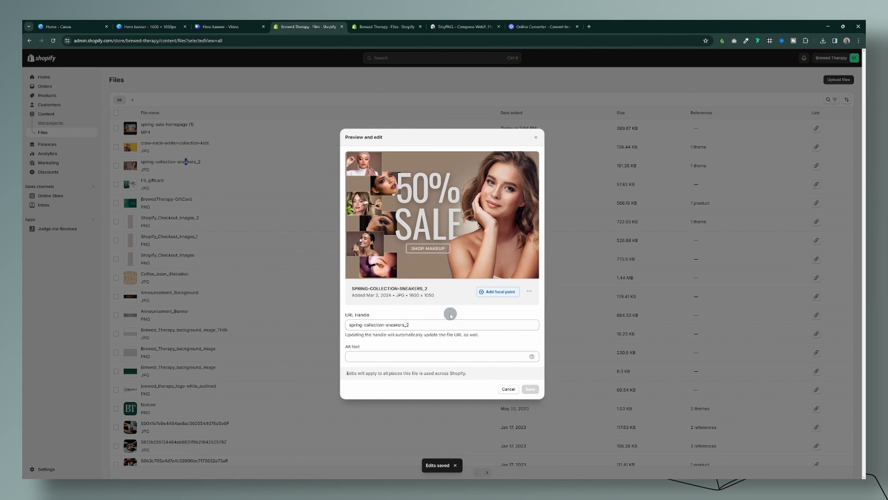